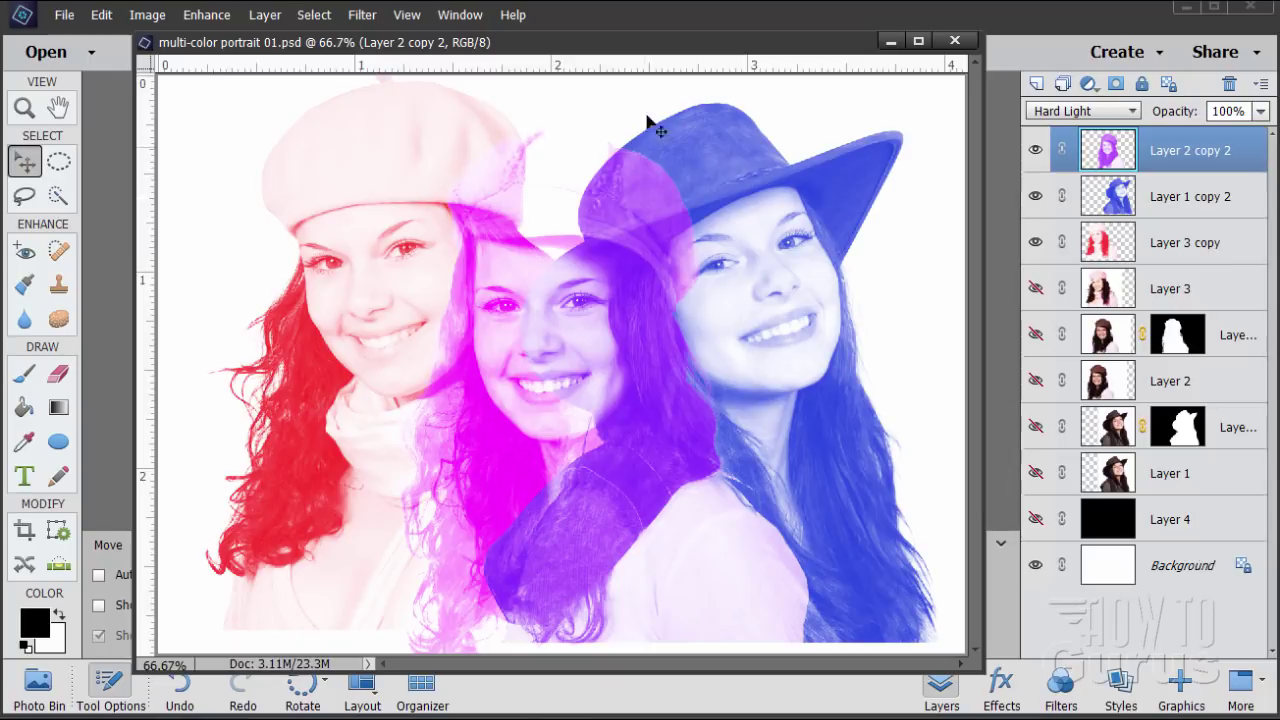
Close the finished portrait and create a docked blank 6 x 4 inch RGB document at 300 resolution with a white background
click(954, 42)
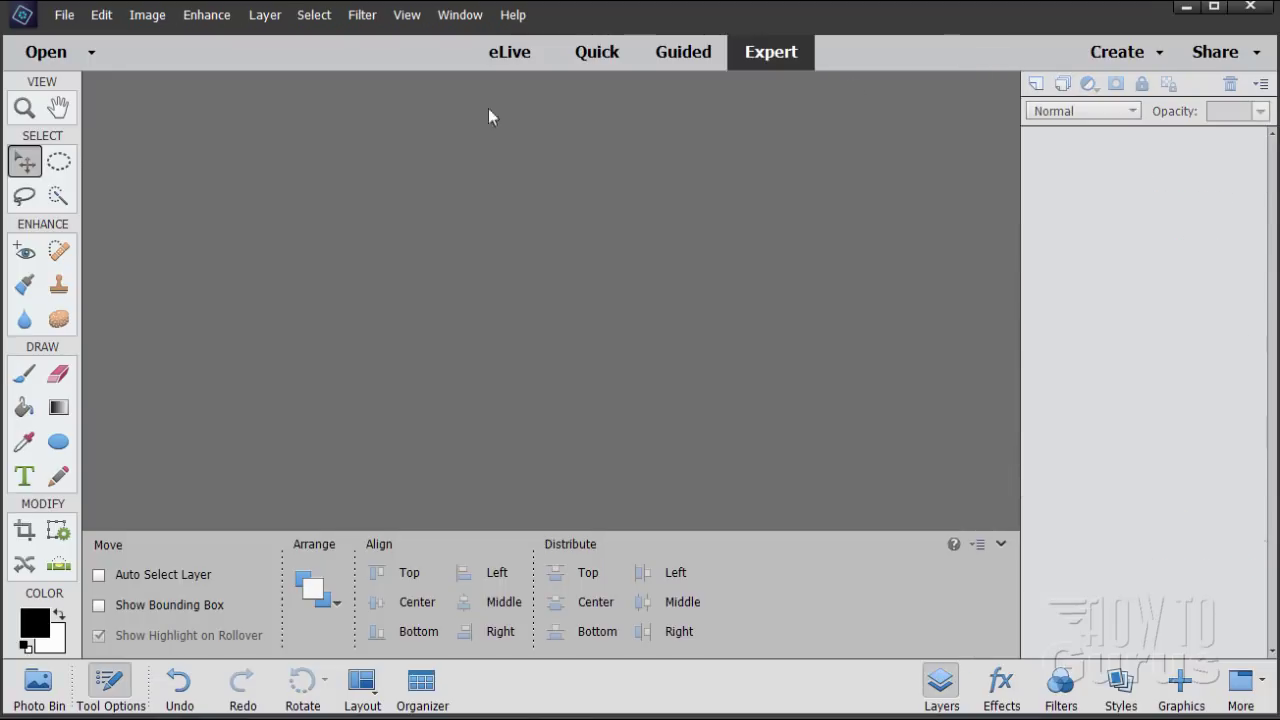
click(62, 16)
mouse_move(77, 40)
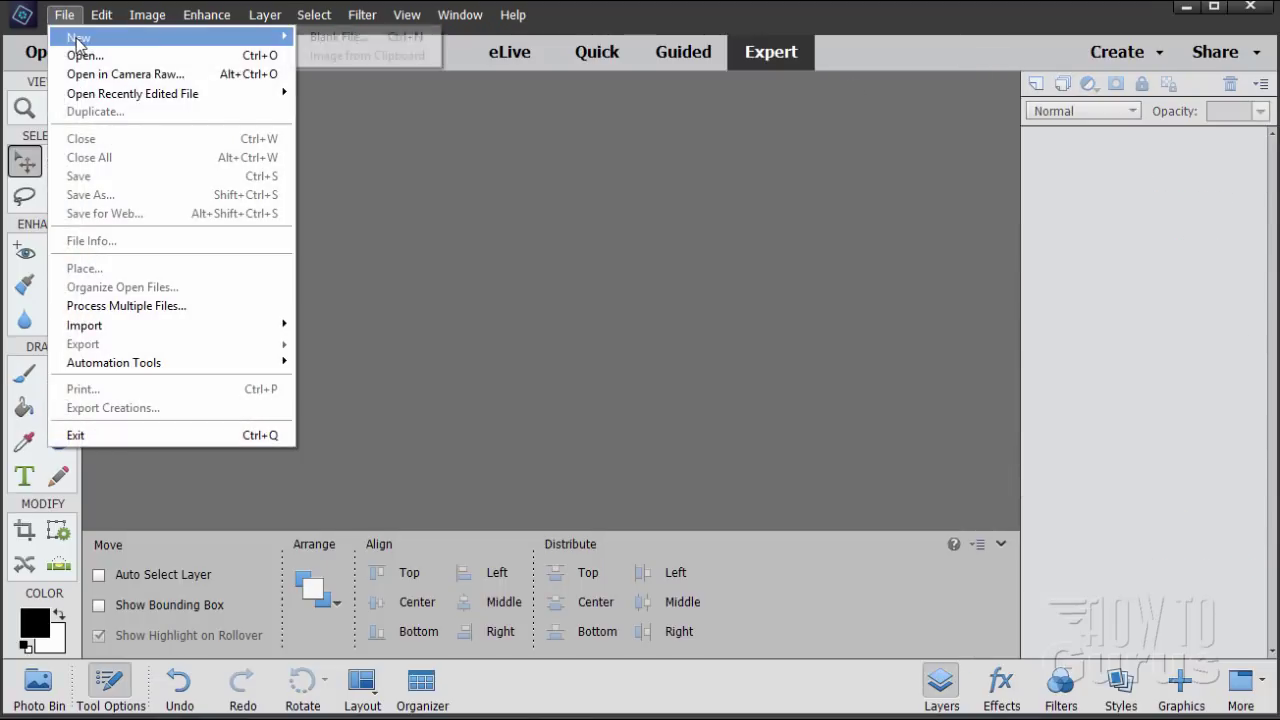
click(343, 38)
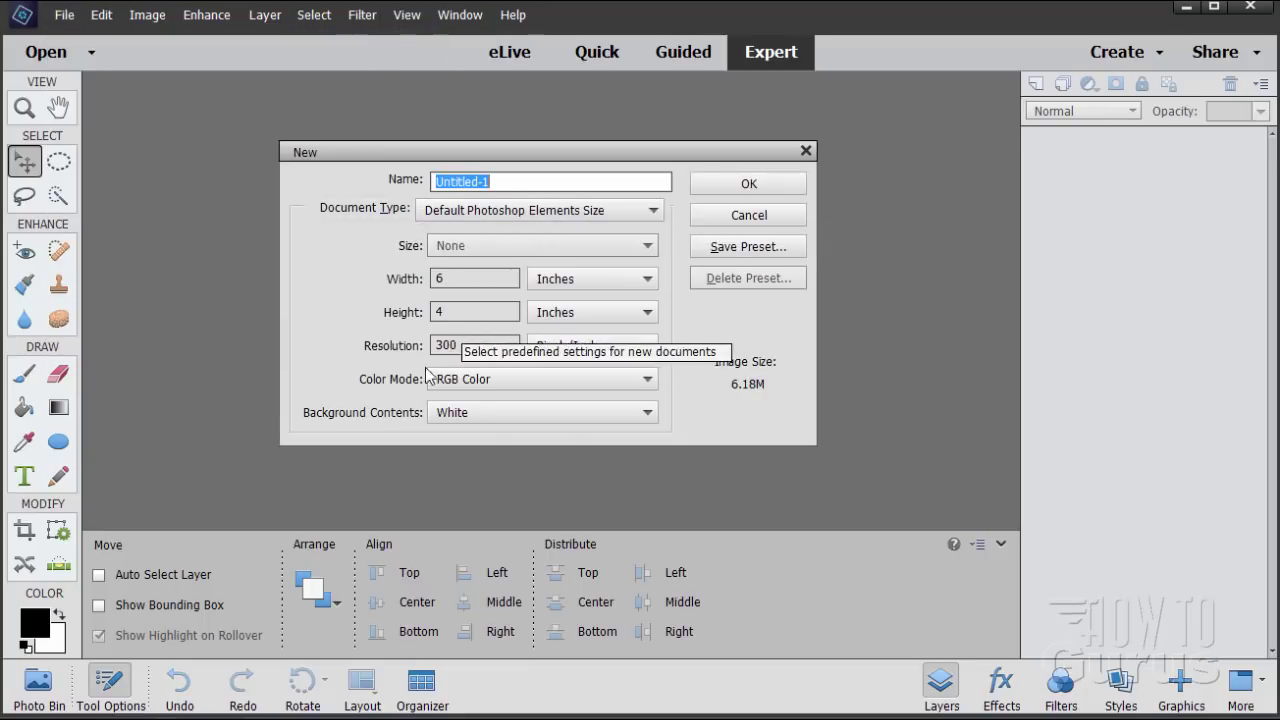
click(725, 182)
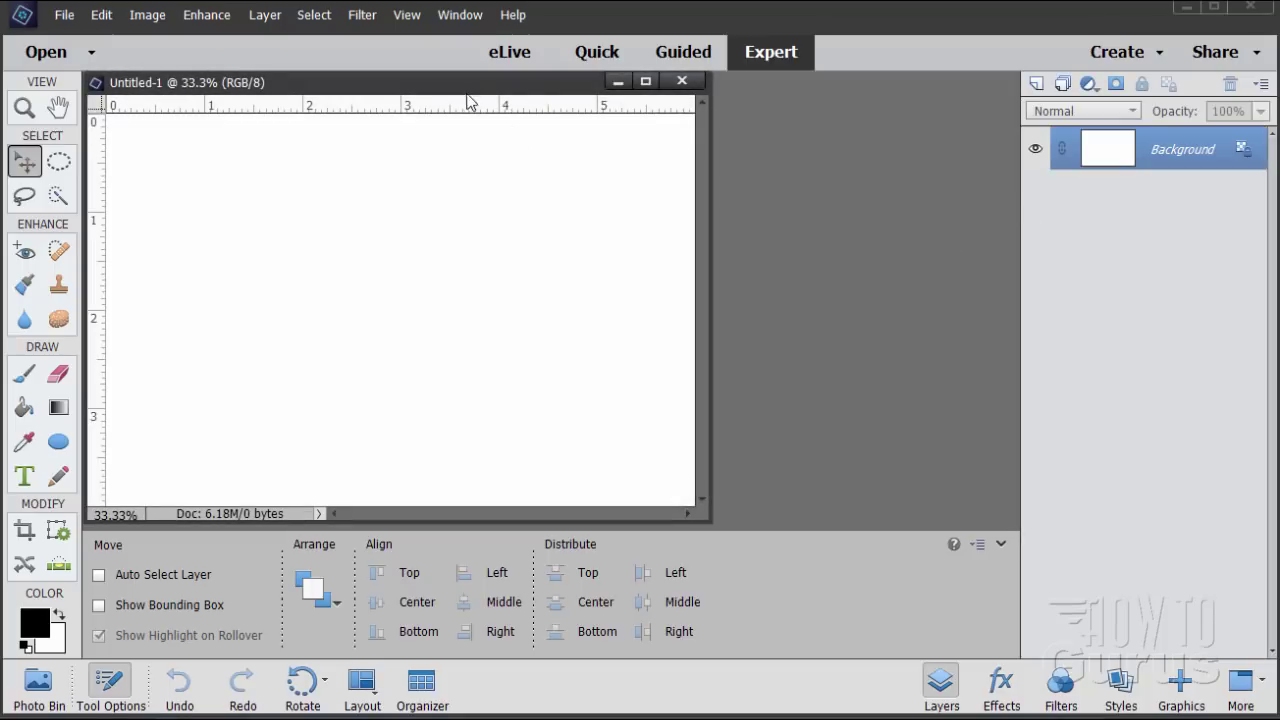
drag(467, 94, 531, 88)
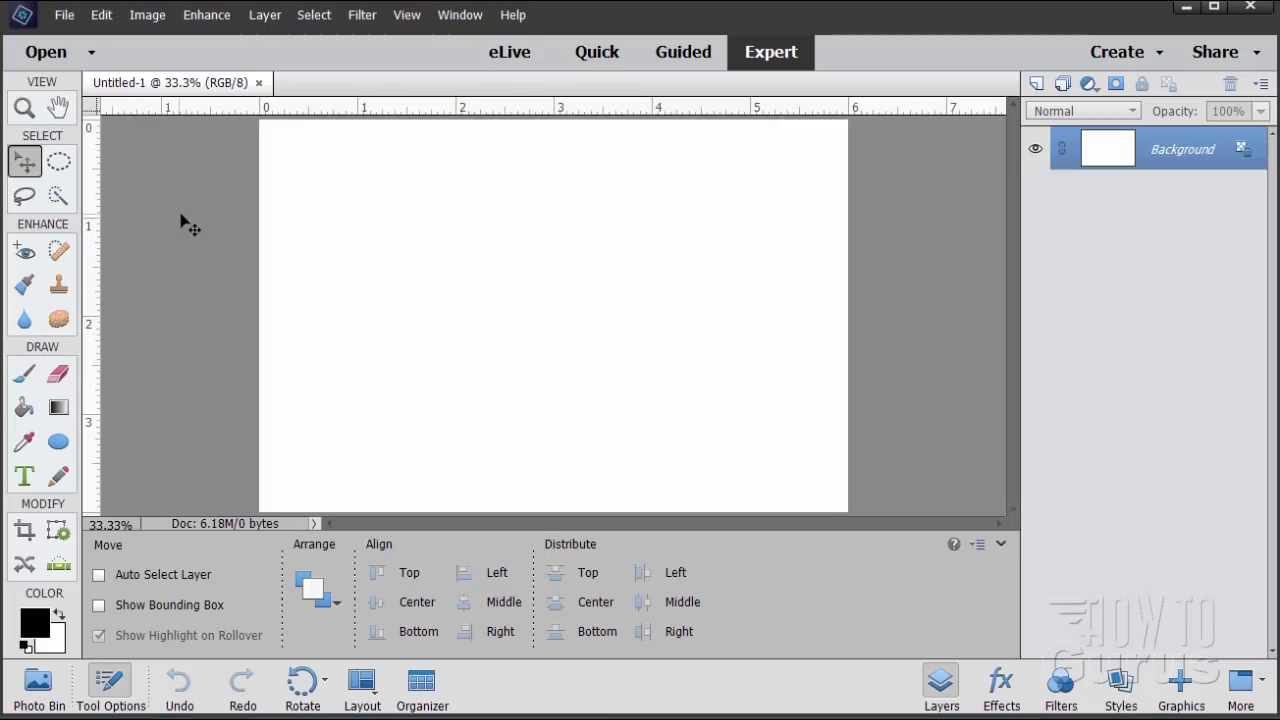
Place attractive-15765_1920.jpg into the blank document and position it slightly left of the canvas centre
click(66, 18)
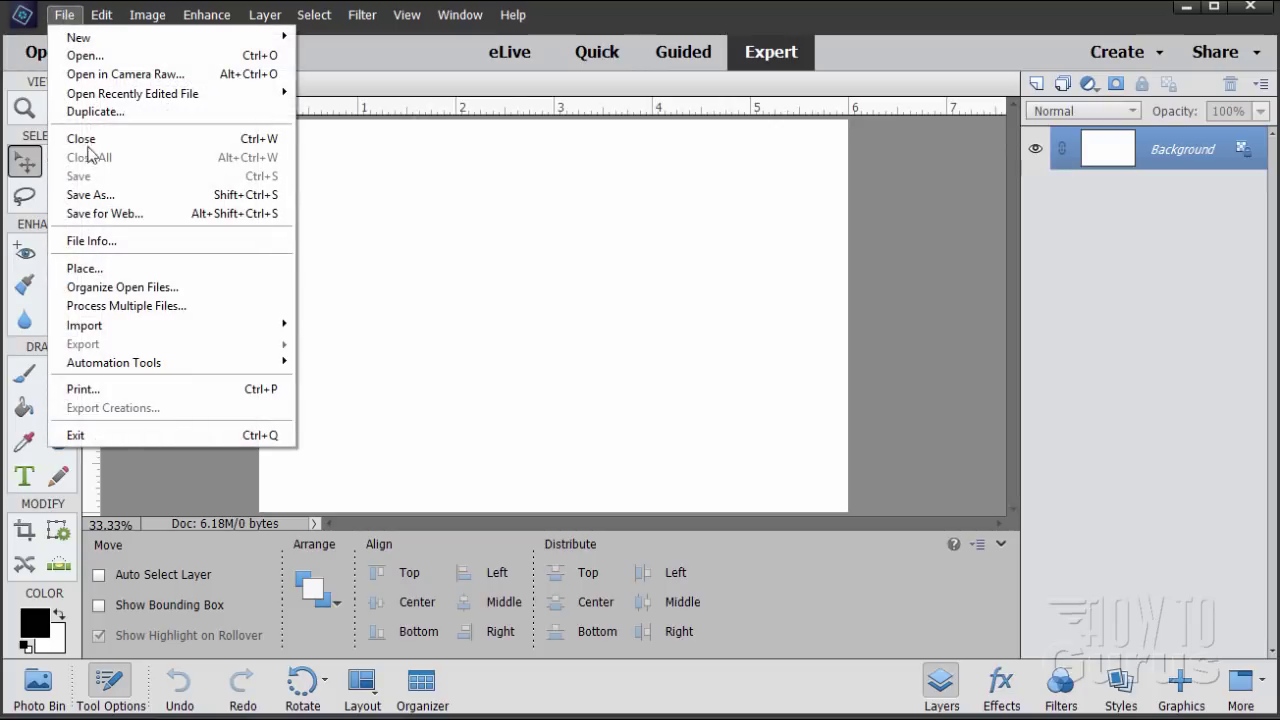
click(108, 268)
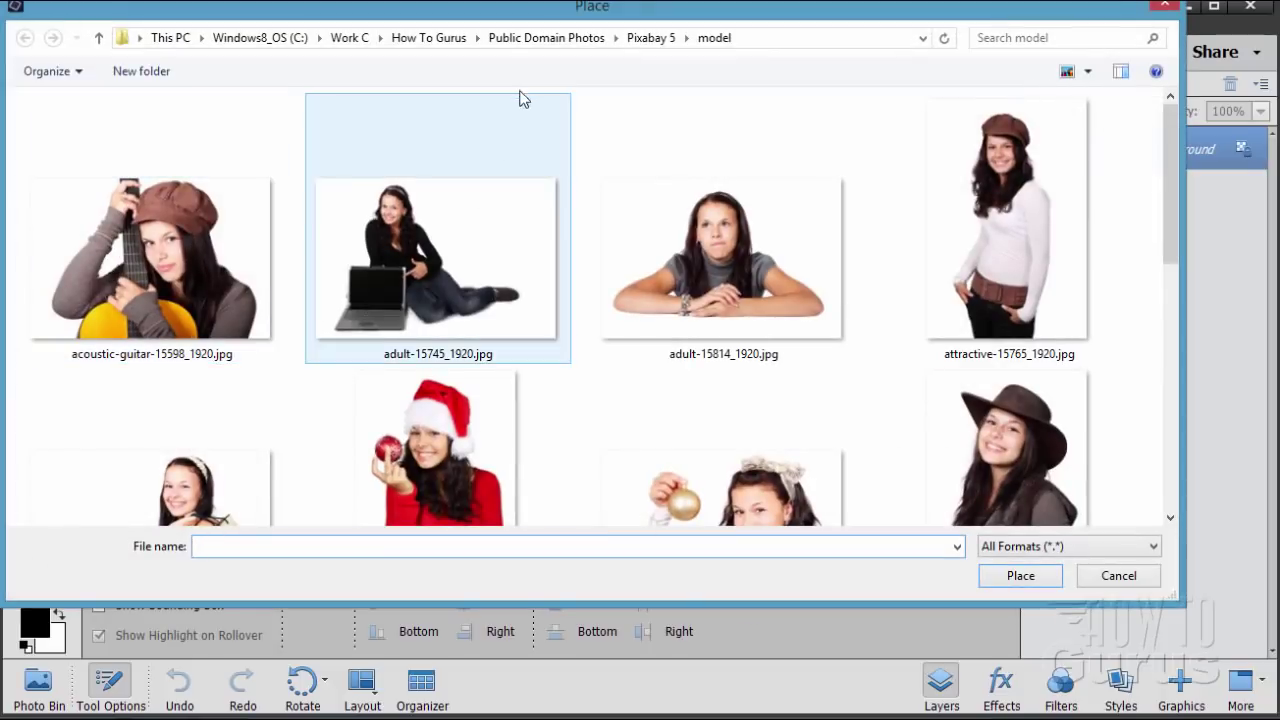
drag(483, 12, 510, 71)
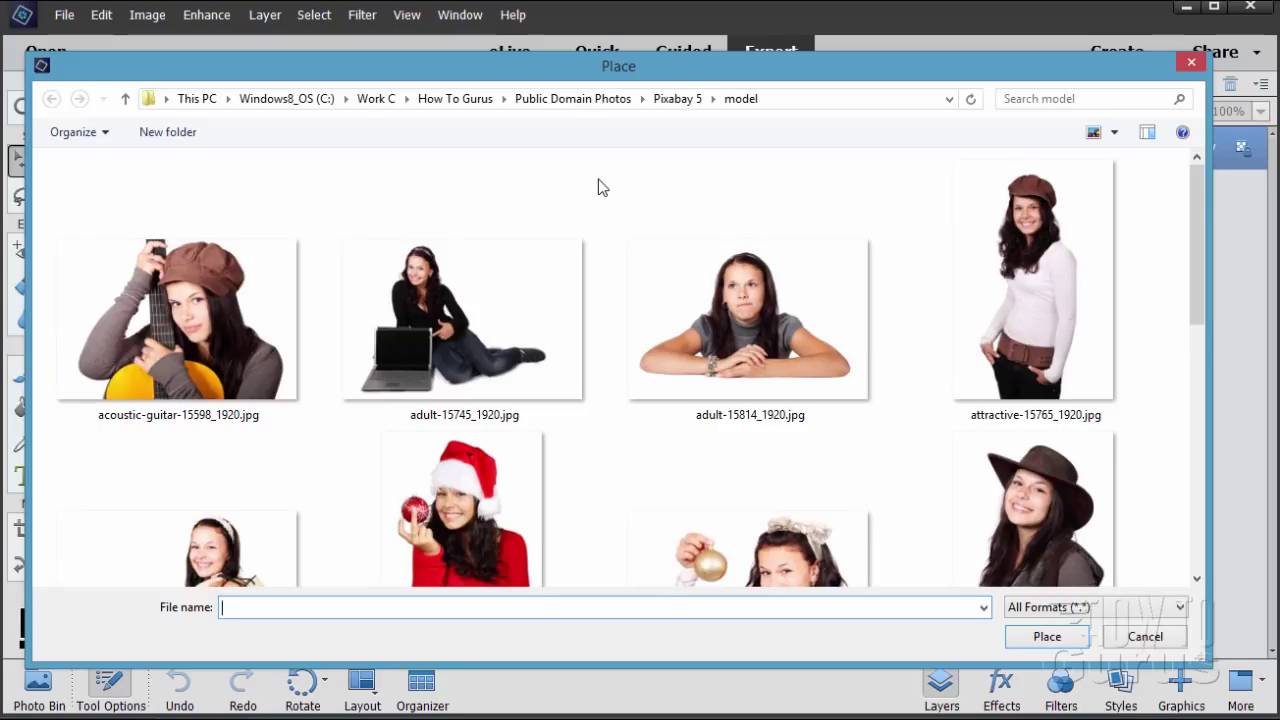
click(1035, 255)
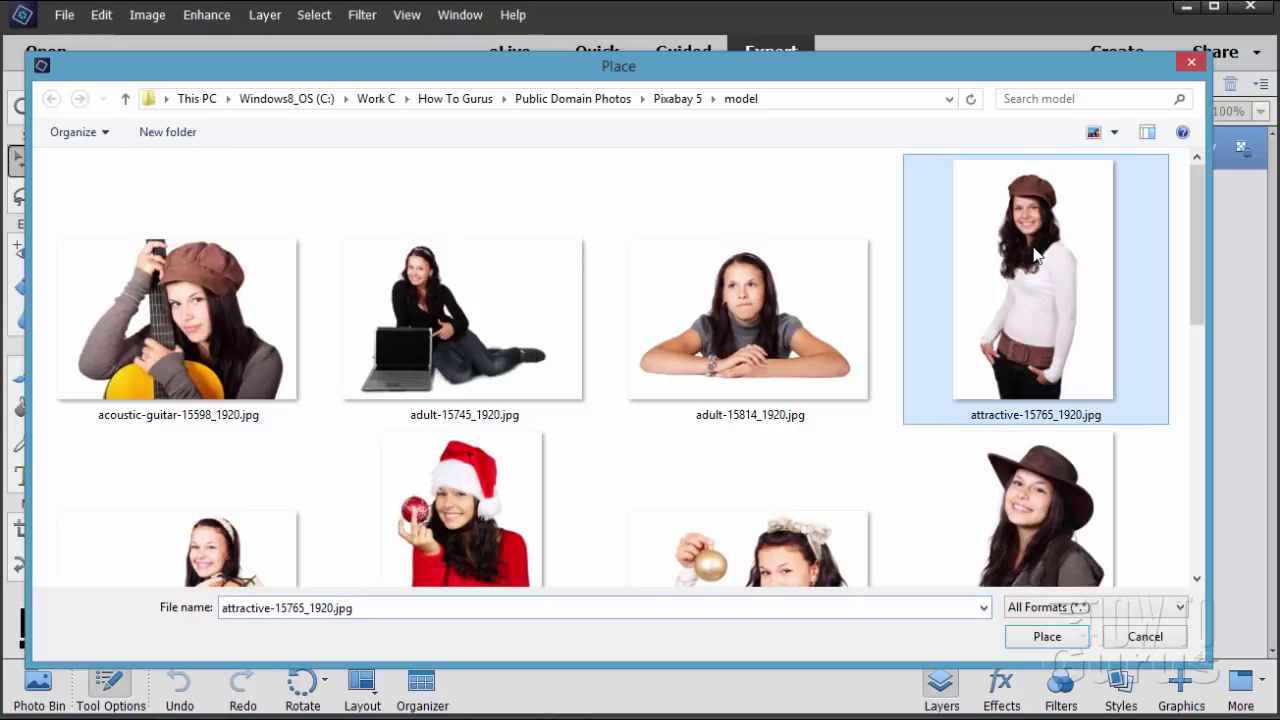
click(1057, 638)
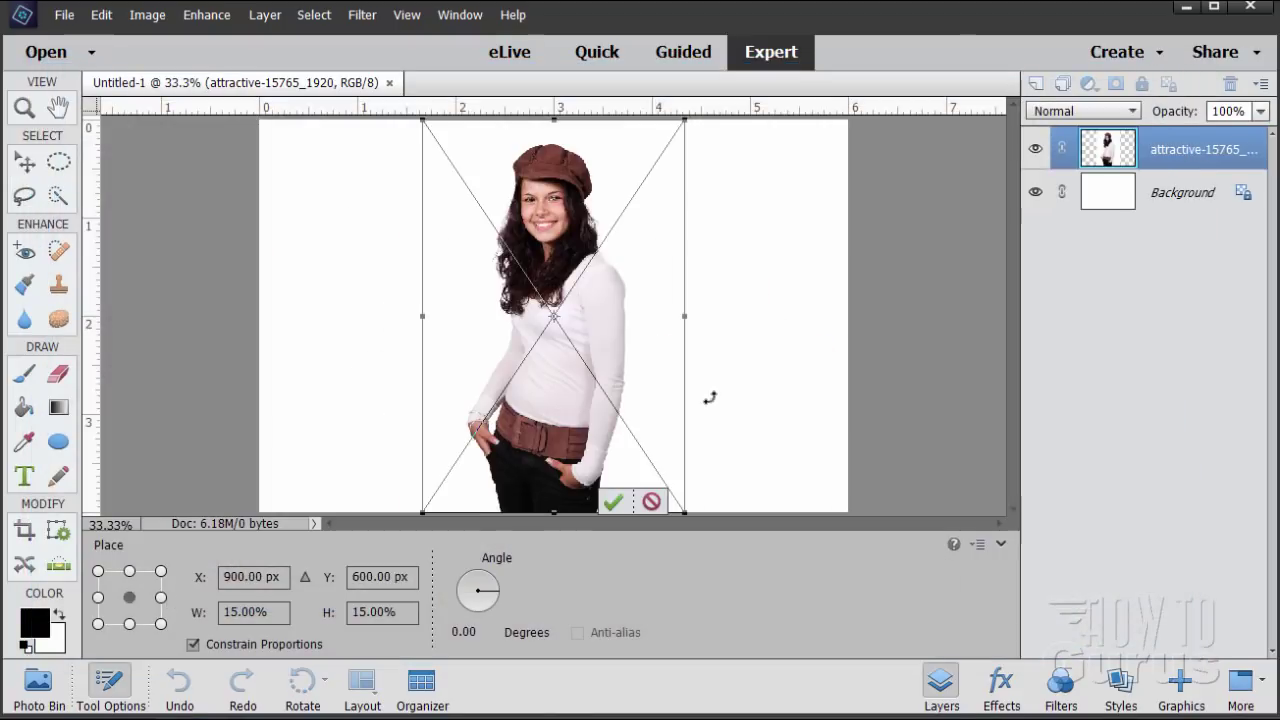
drag(603, 345, 521, 342)
click(531, 501)
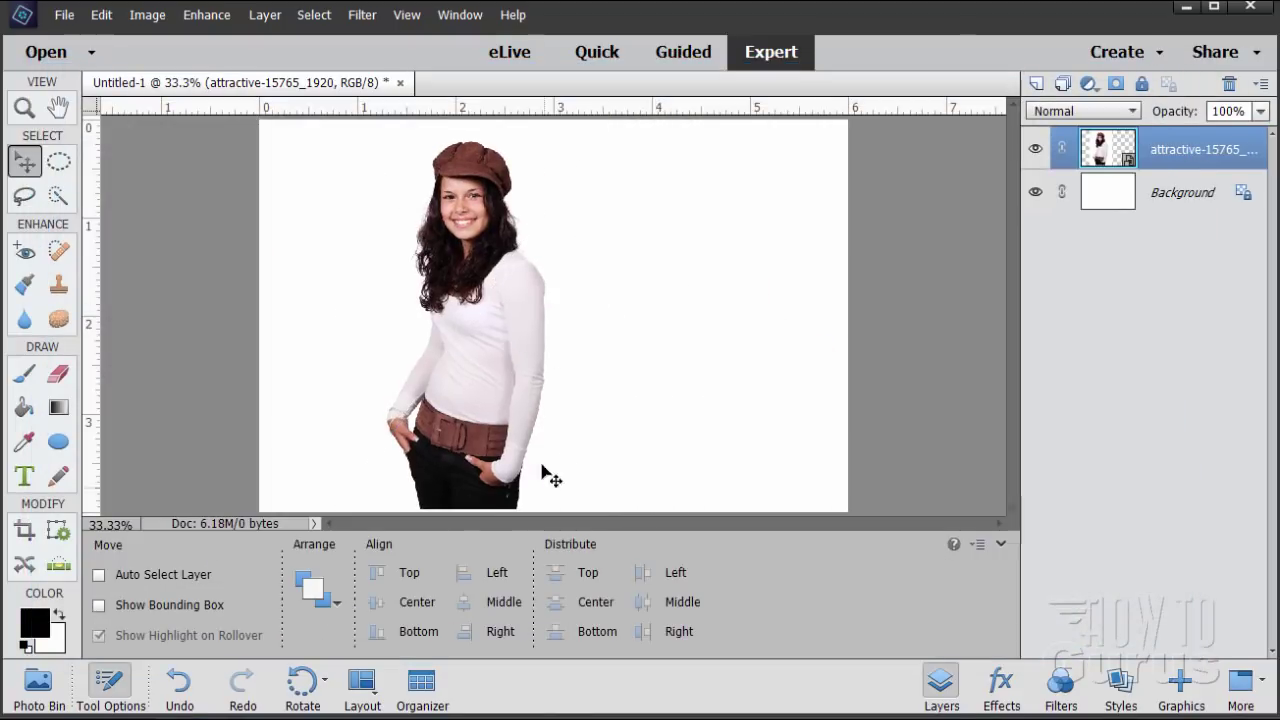
Place beautiful-15799_1920.jpg into the document and position it at the right side of the canvas
click(60, 14)
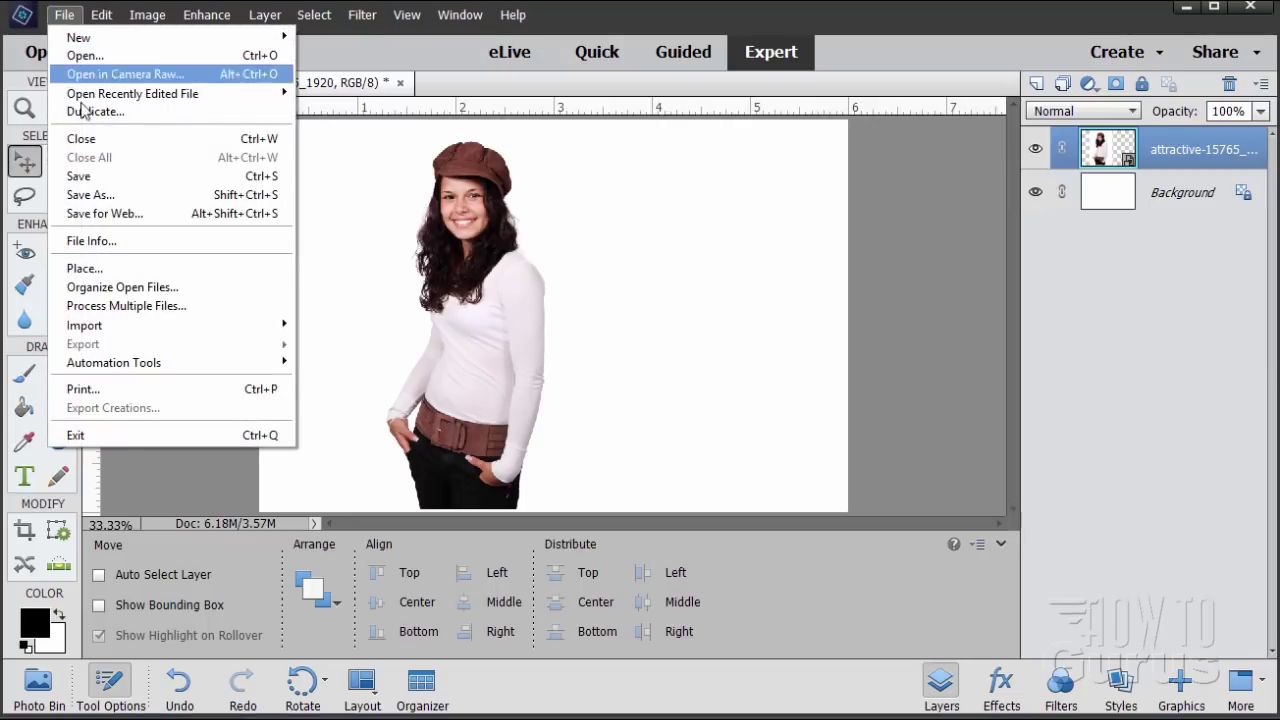
click(101, 264)
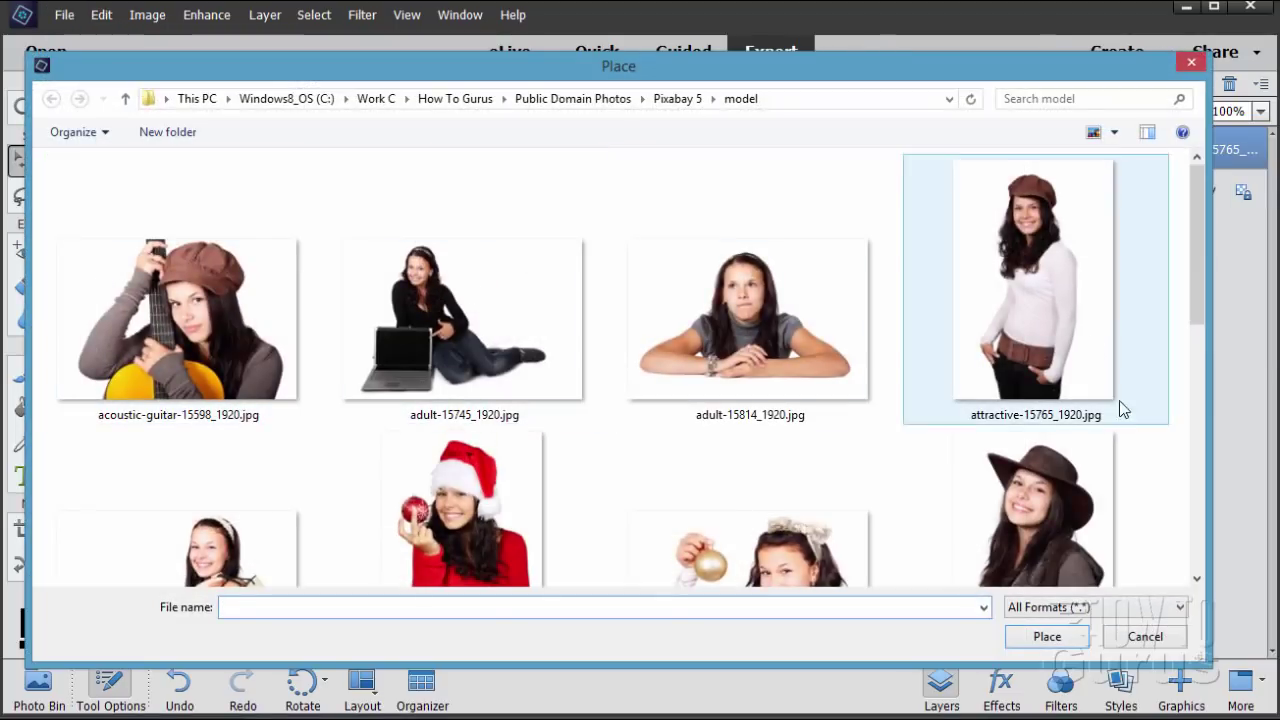
click(1064, 491)
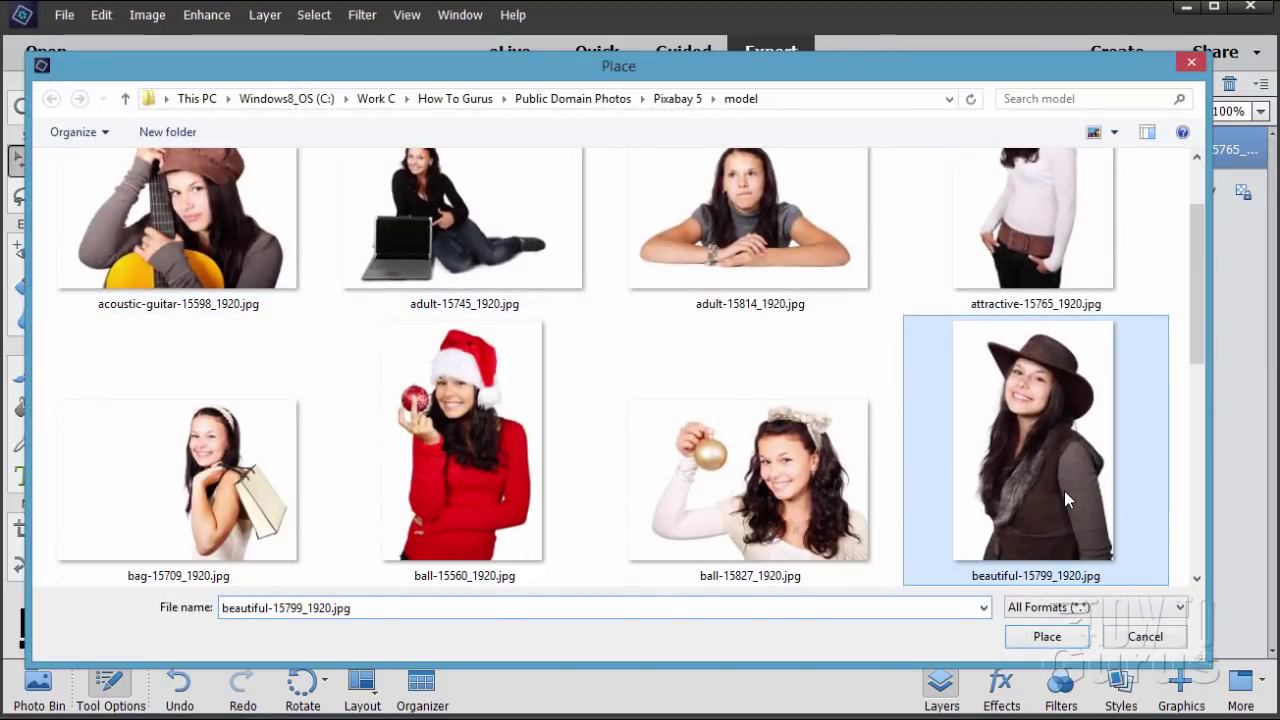
click(1045, 637)
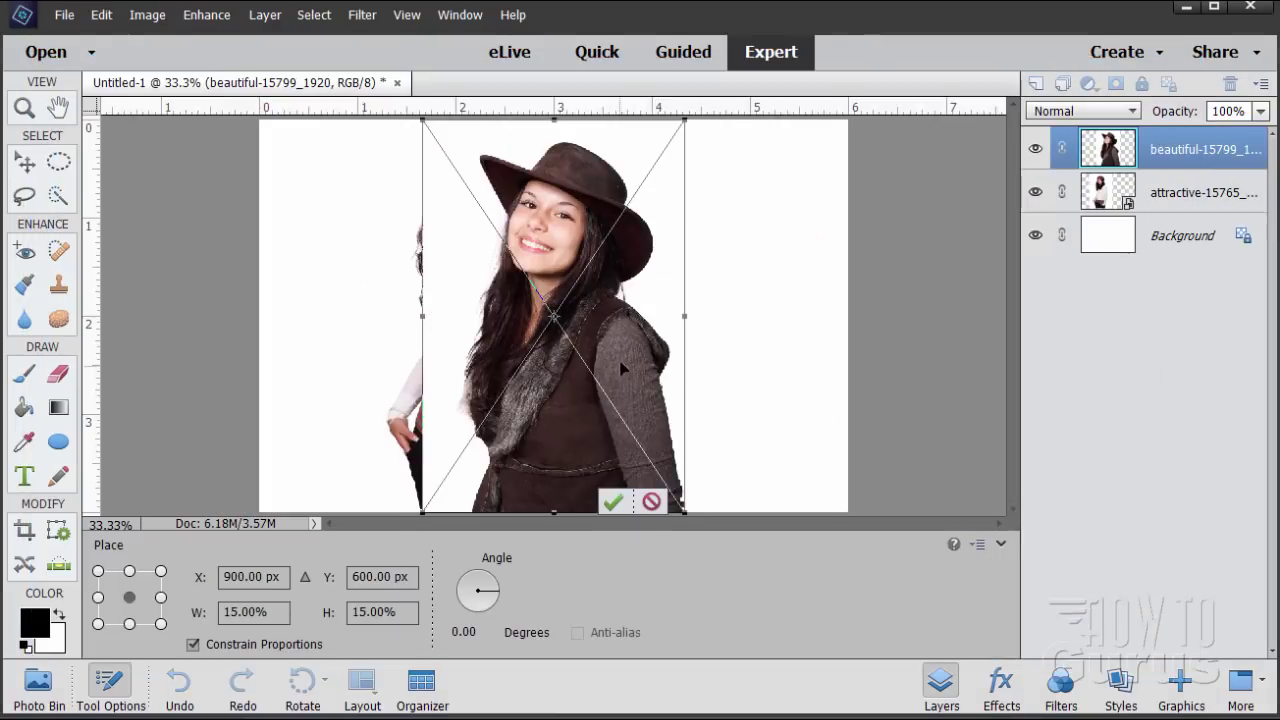
drag(622, 370, 778, 362)
click(766, 502)
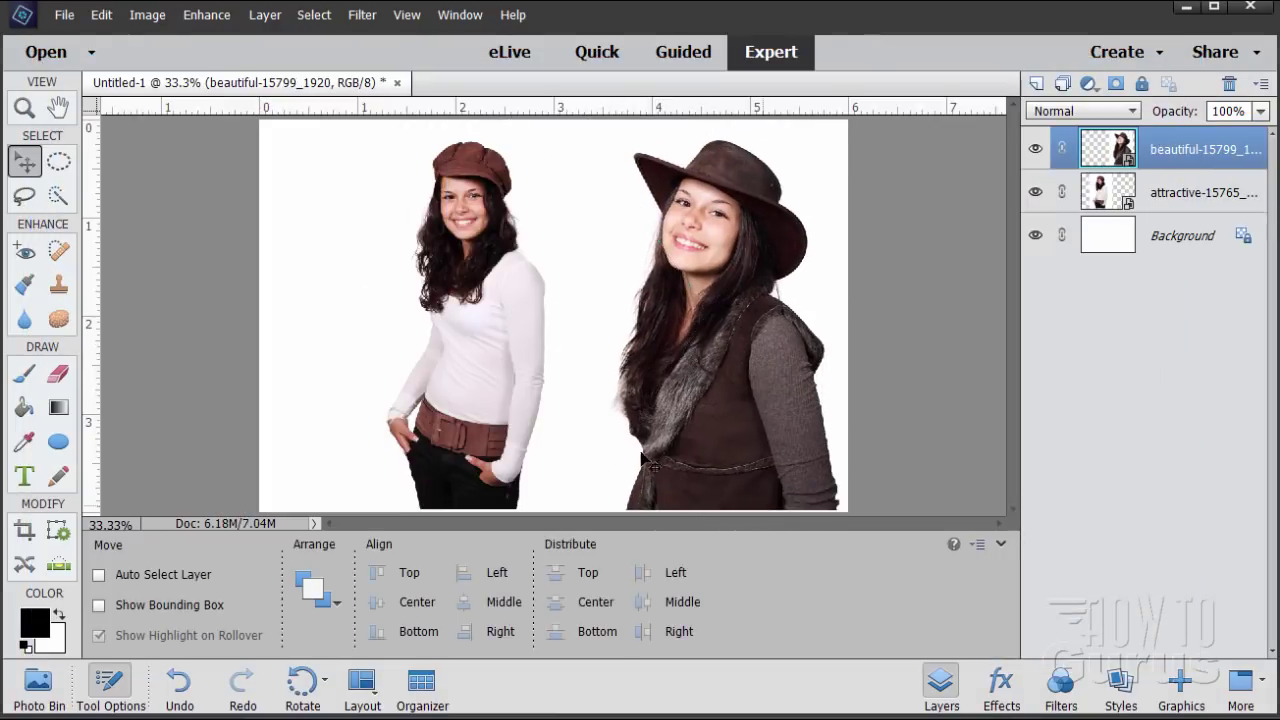
Place brown-18335_1920.jpg into the document and move it toward the left side of the canvas
click(66, 17)
click(105, 271)
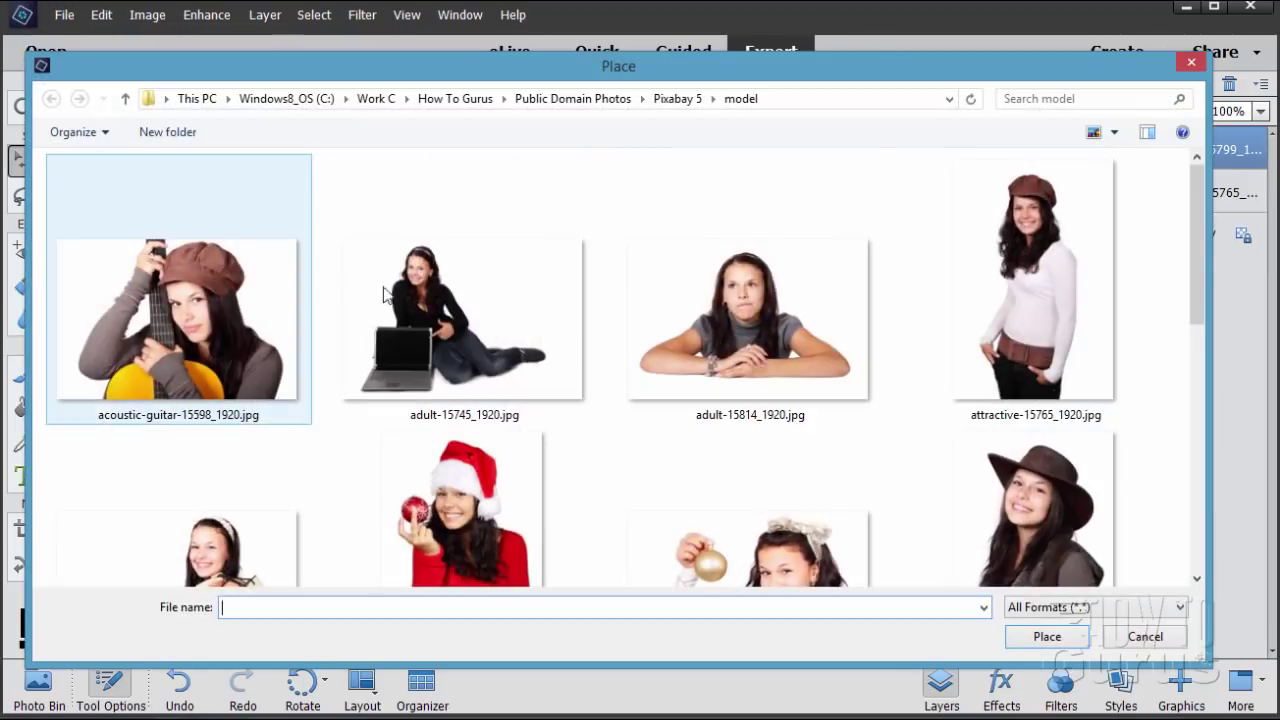
drag(1194, 247, 1174, 434)
click(462, 412)
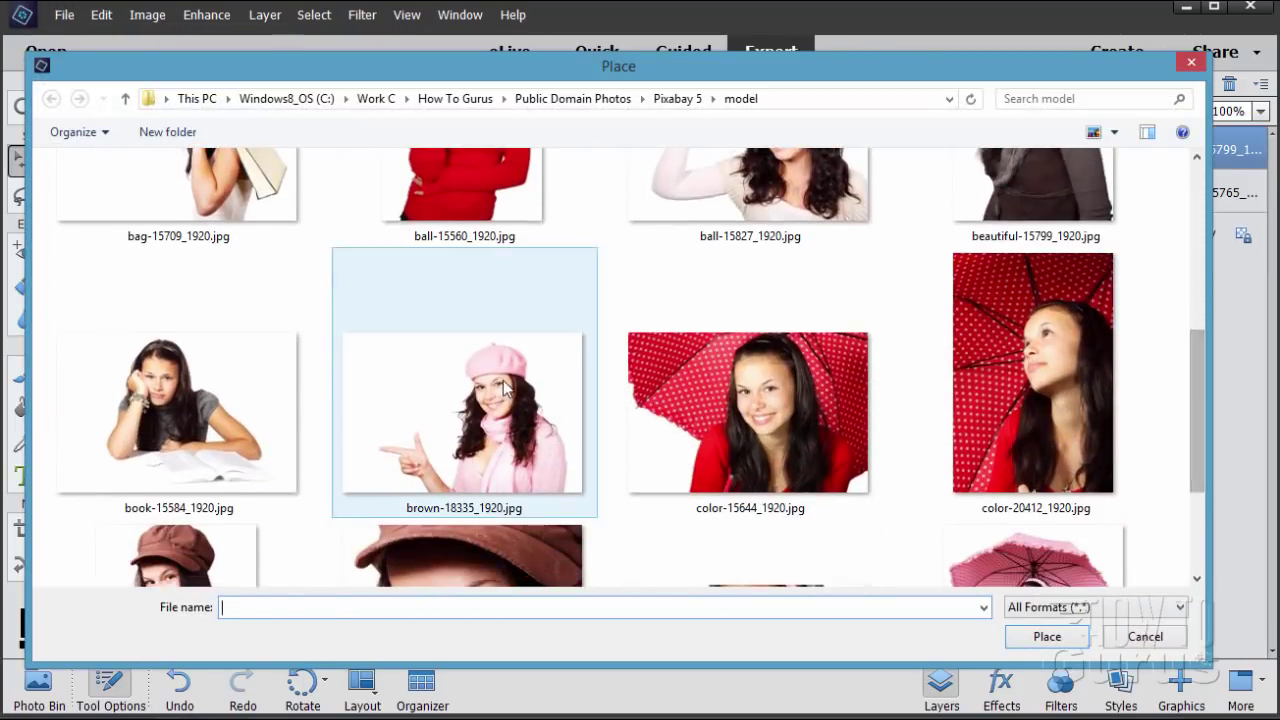
click(1047, 637)
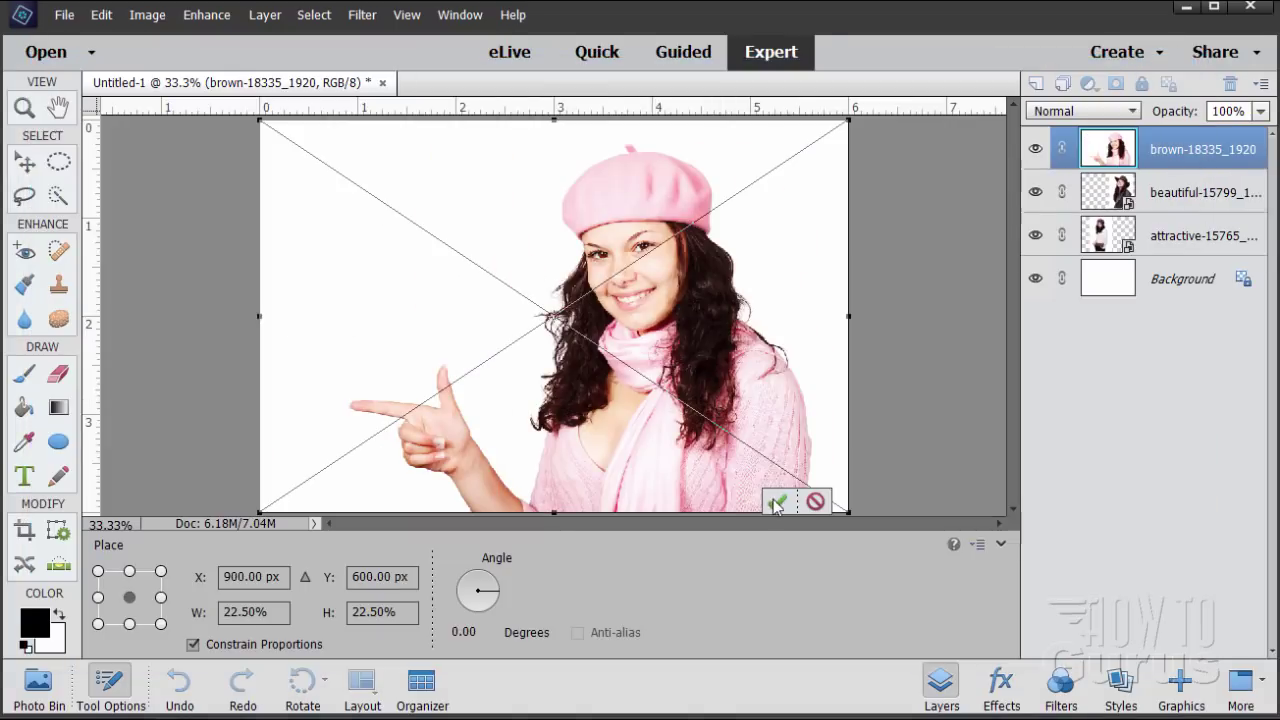
click(777, 503)
drag(641, 296, 462, 305)
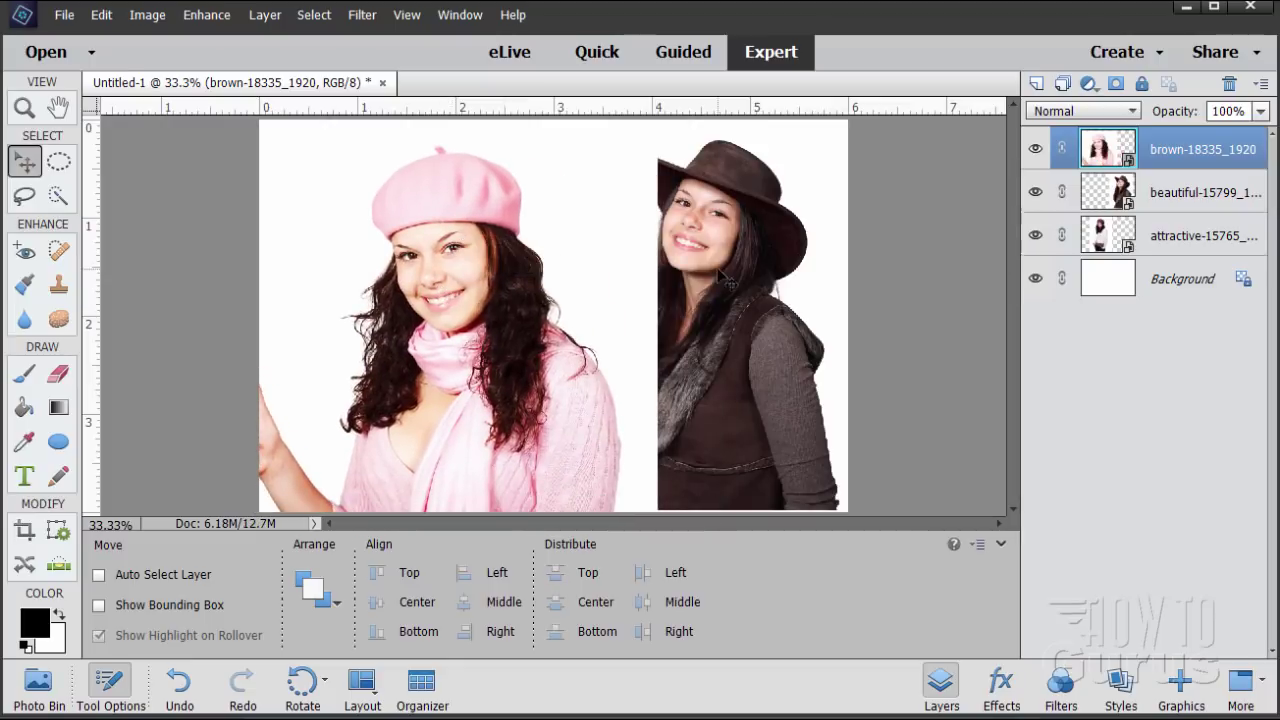
With the other two photos temporarily hidden, move the attractive-15765 layer about 0.84 in right and 0.70 in down
click(1036, 150)
click(1036, 192)
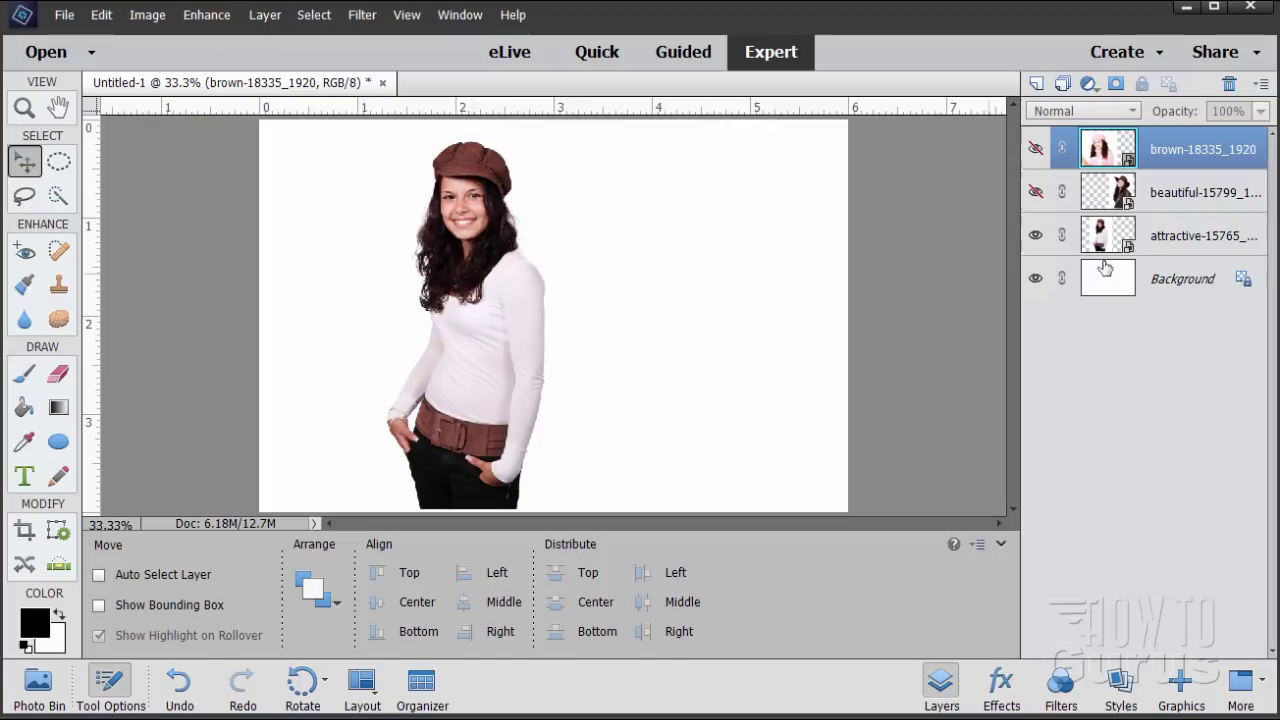
click(1127, 237)
drag(500, 337, 582, 390)
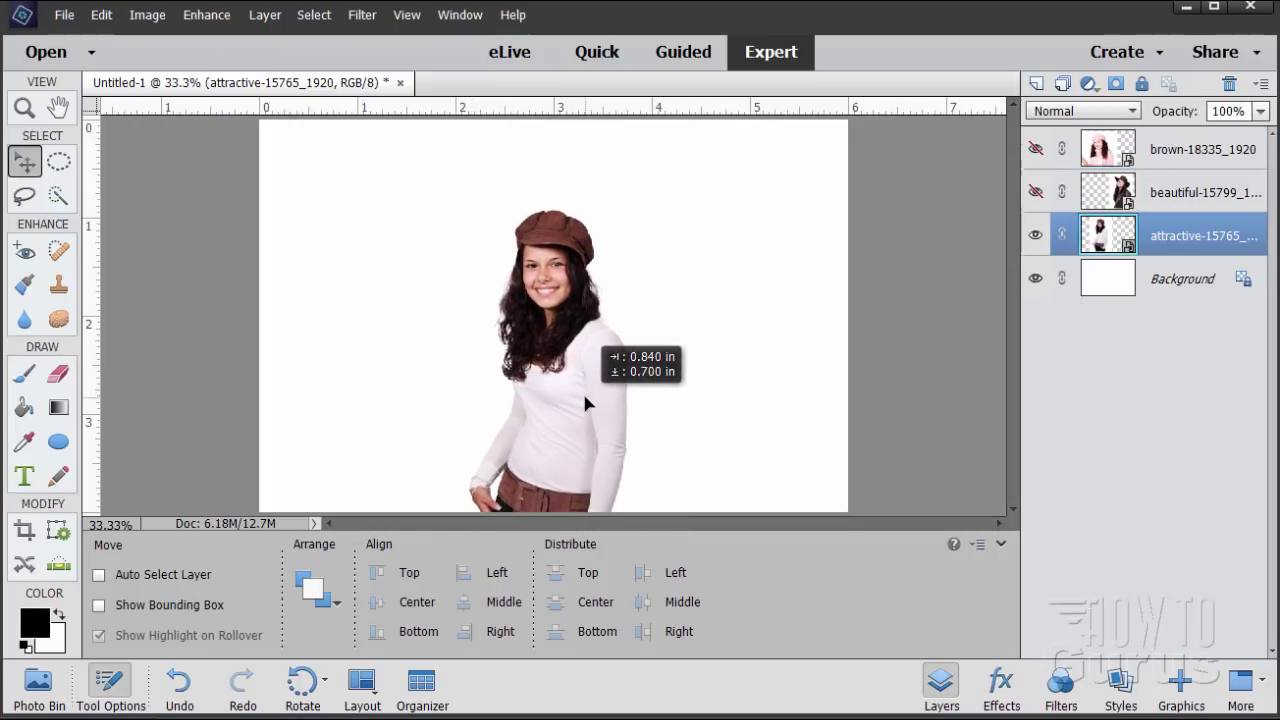
click(1037, 192)
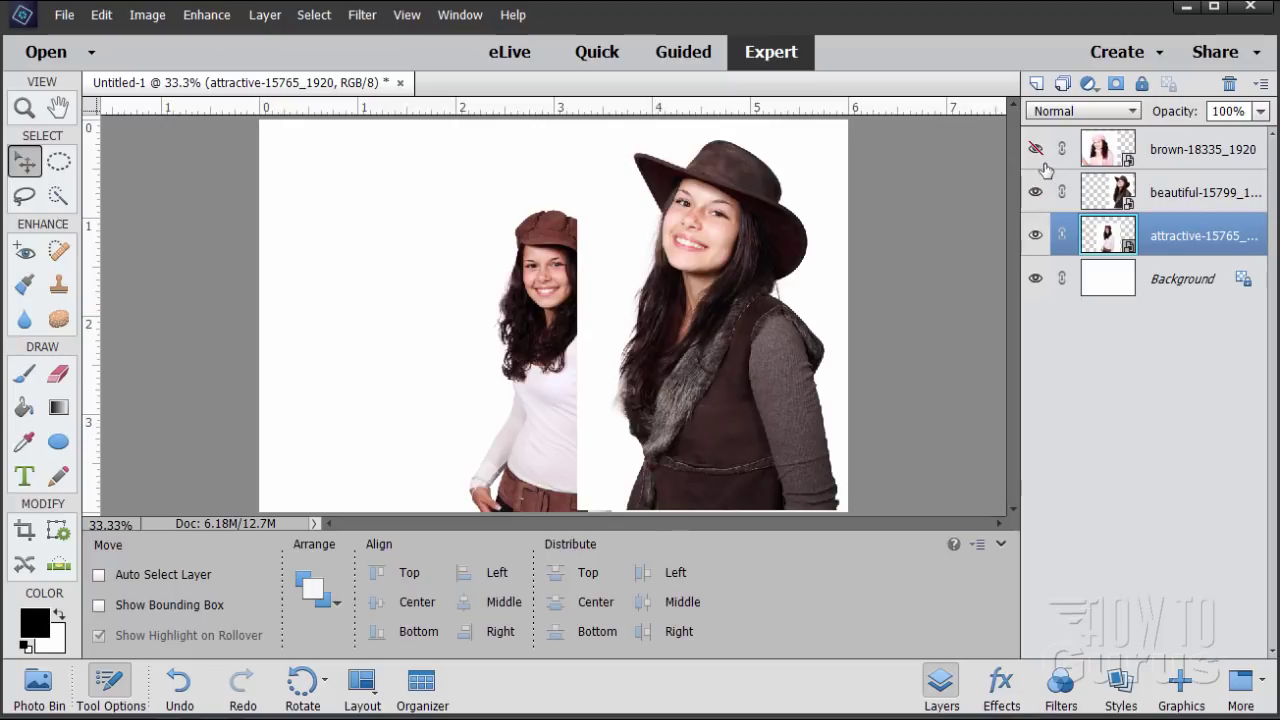
click(1036, 150)
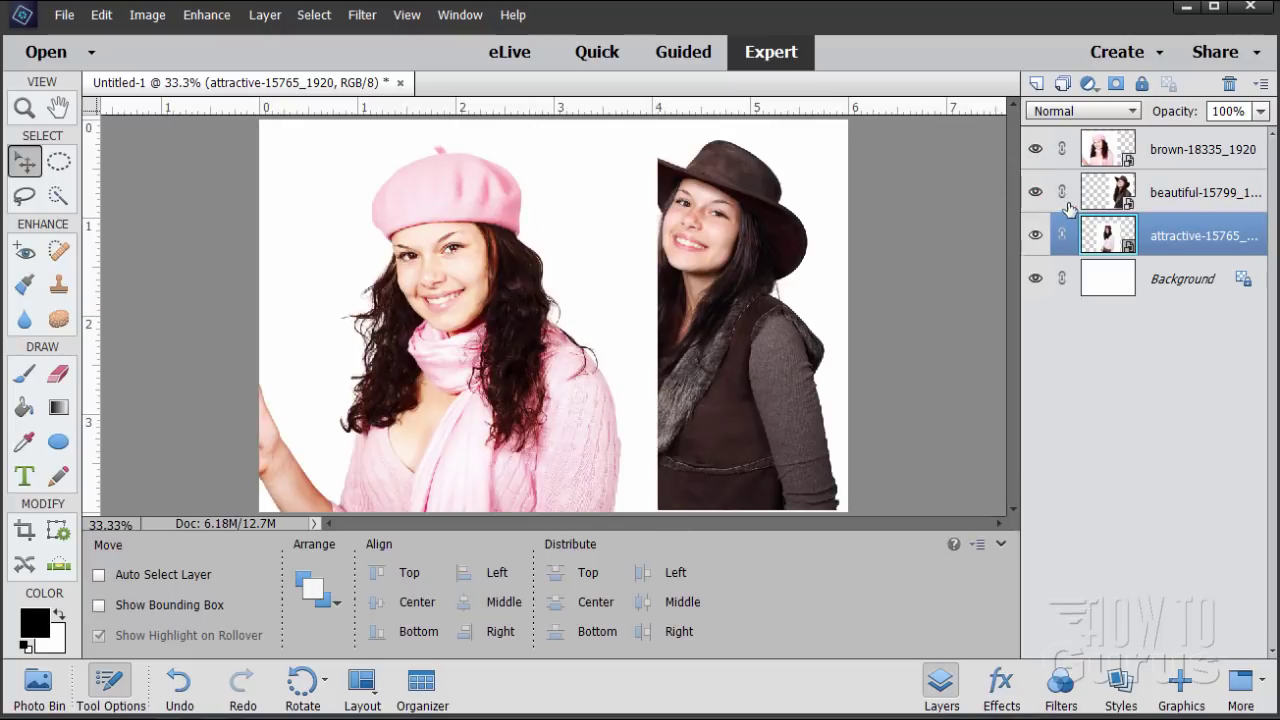
Hide the attractive-15765 and beautiful-15799 layers and move the pink beret photo up and left on the canvas
click(1036, 235)
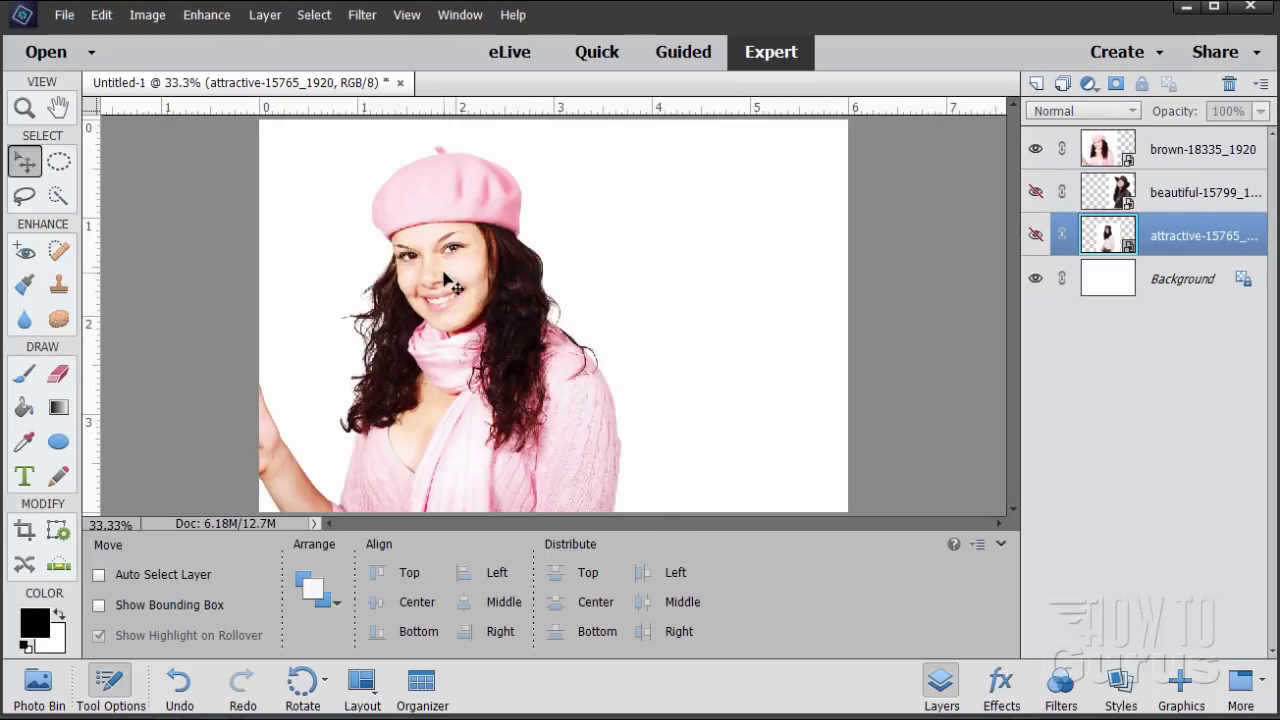
click(1095, 162)
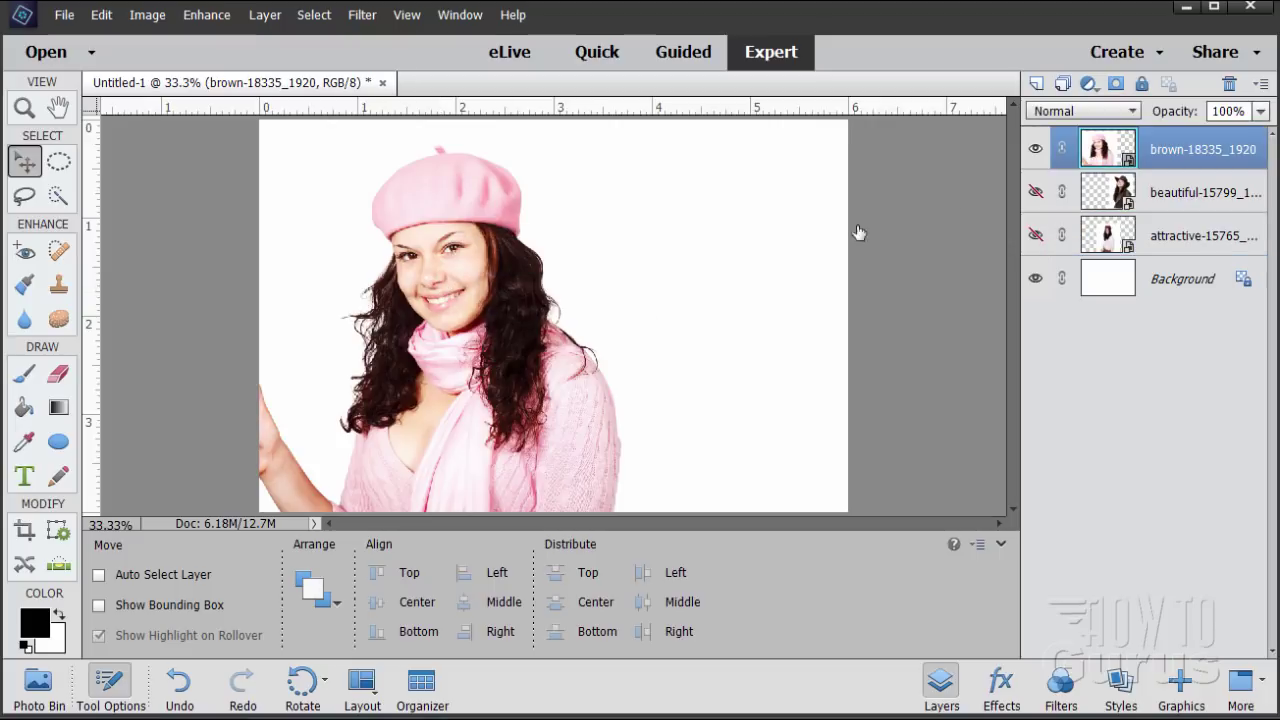
drag(449, 318, 406, 293)
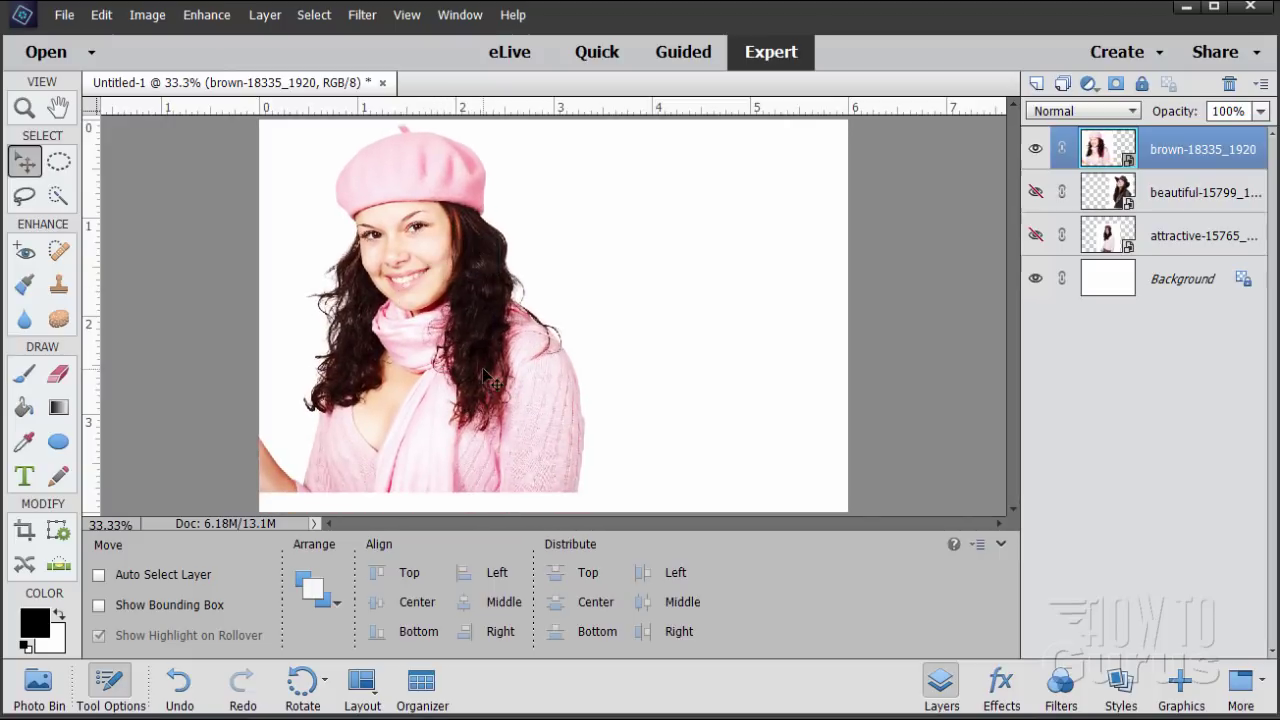
Scale the pink beret photo proportionally to about 28.08% and reposition it on the left side of the canvas
key(ctrl+t)
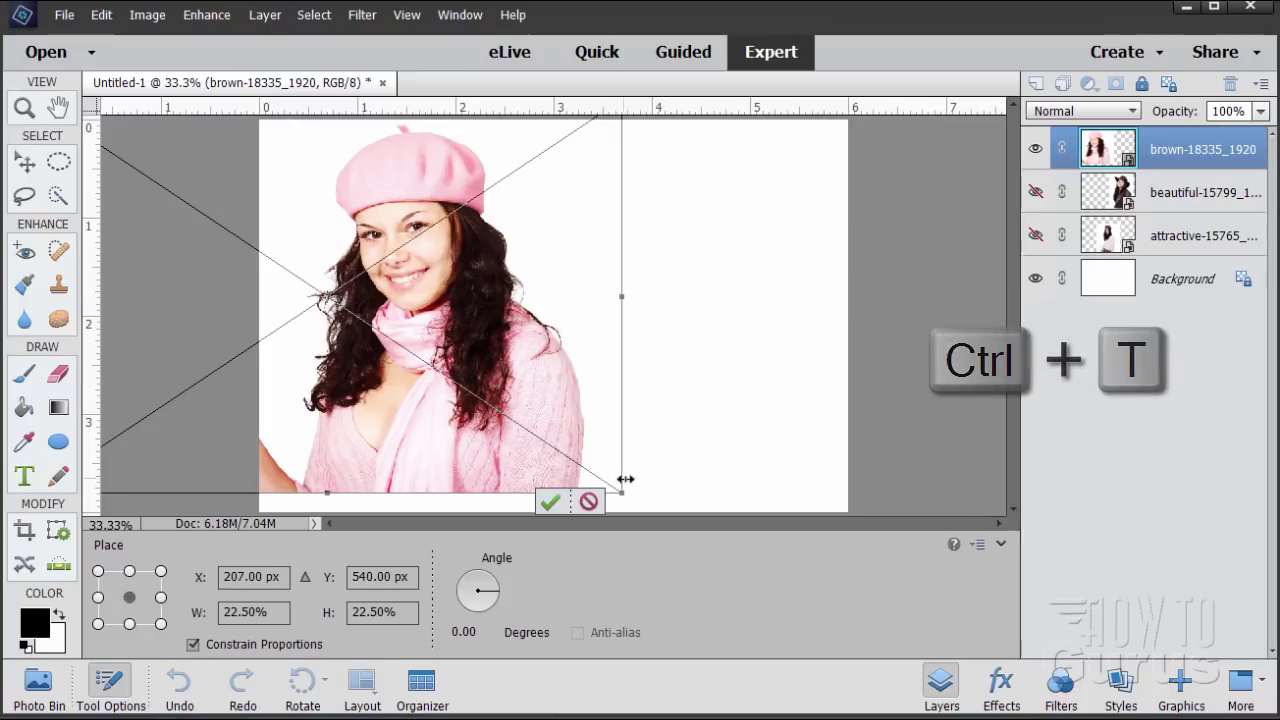
drag(621, 492, 760, 594)
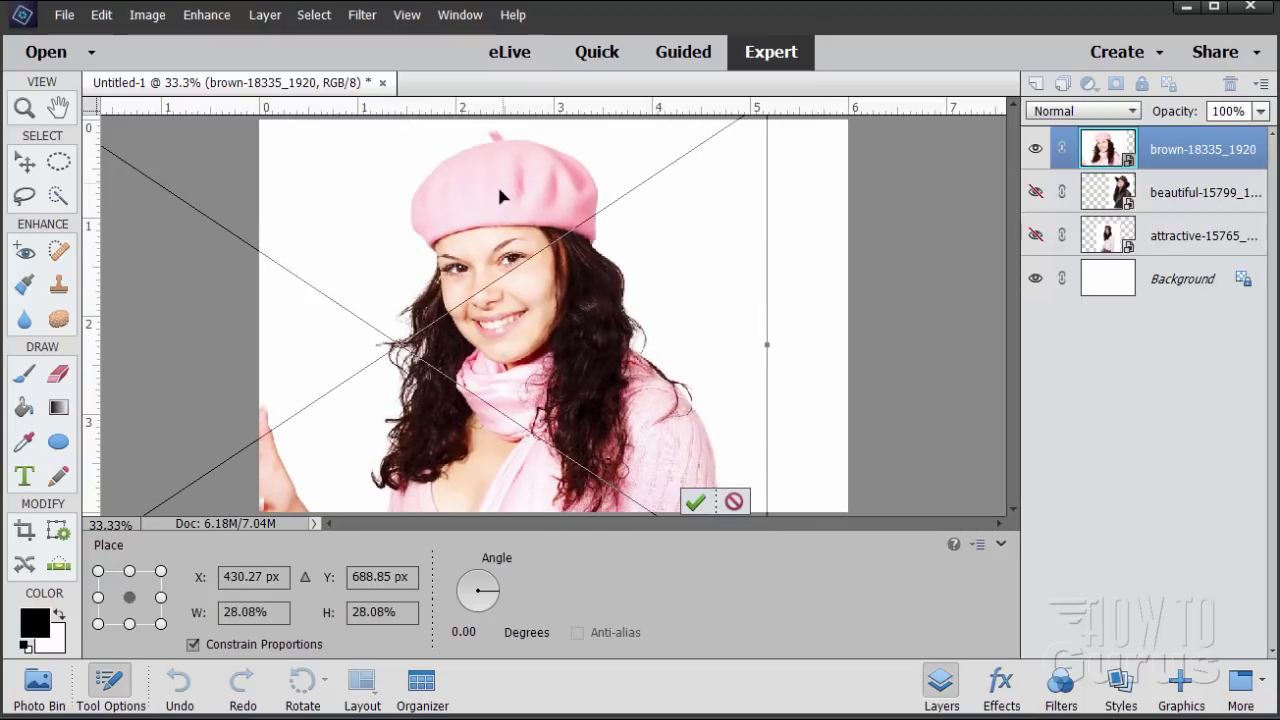
drag(499, 195, 426, 217)
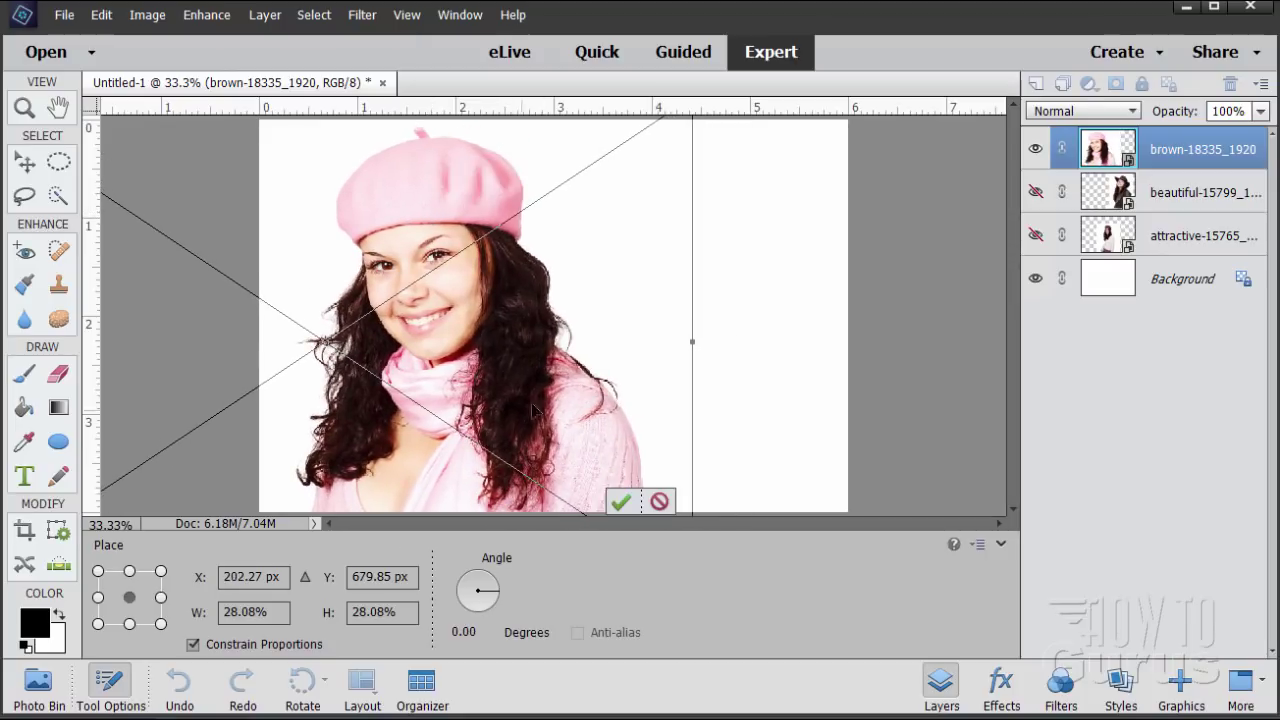
click(621, 503)
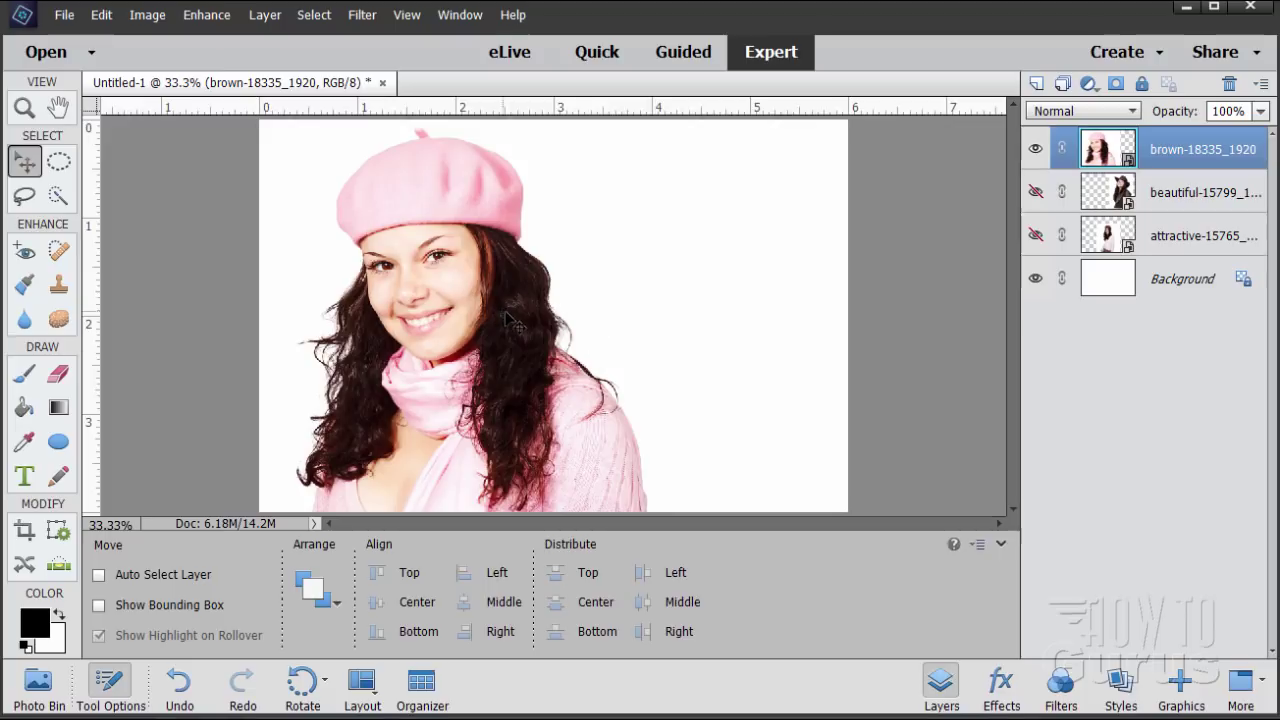
mouse_move(509, 320)
mouse_down()
mouse_move(527, 318)
mouse_move(509, 318)
mouse_up()
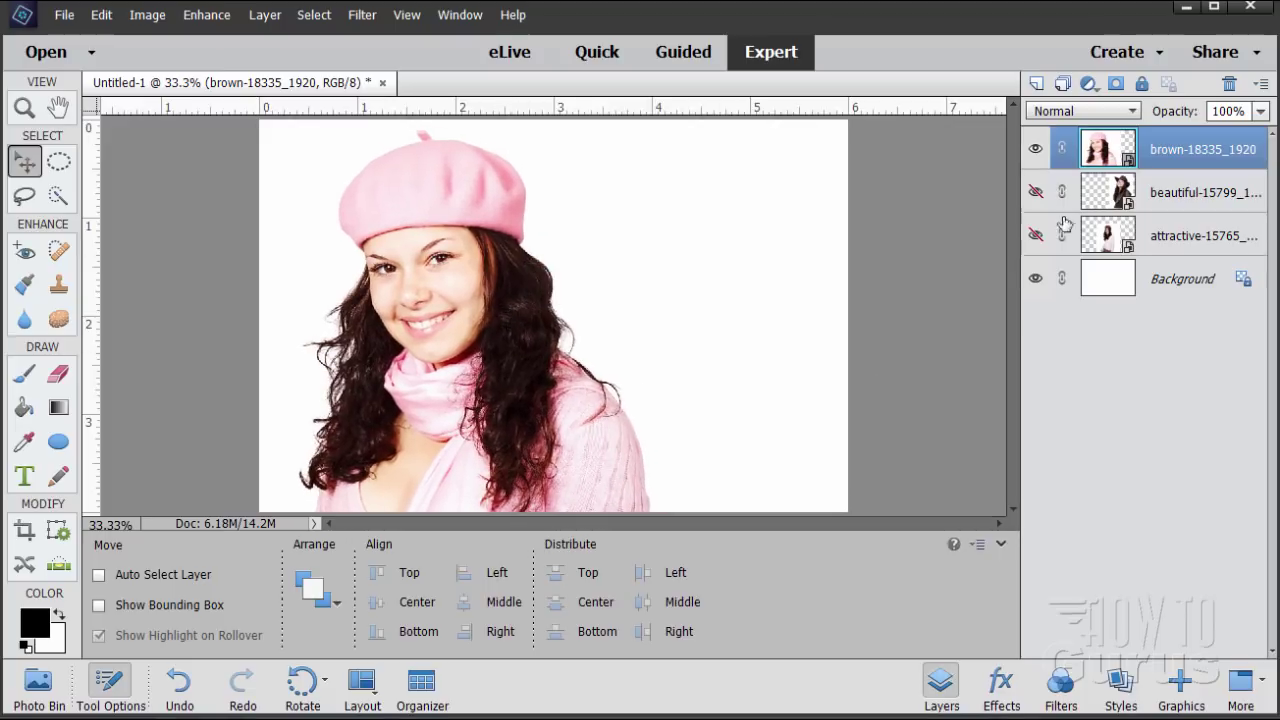
Show only the beautiful-15799 photo above the background and move it left toward the canvas centre
click(1035, 191)
click(1125, 200)
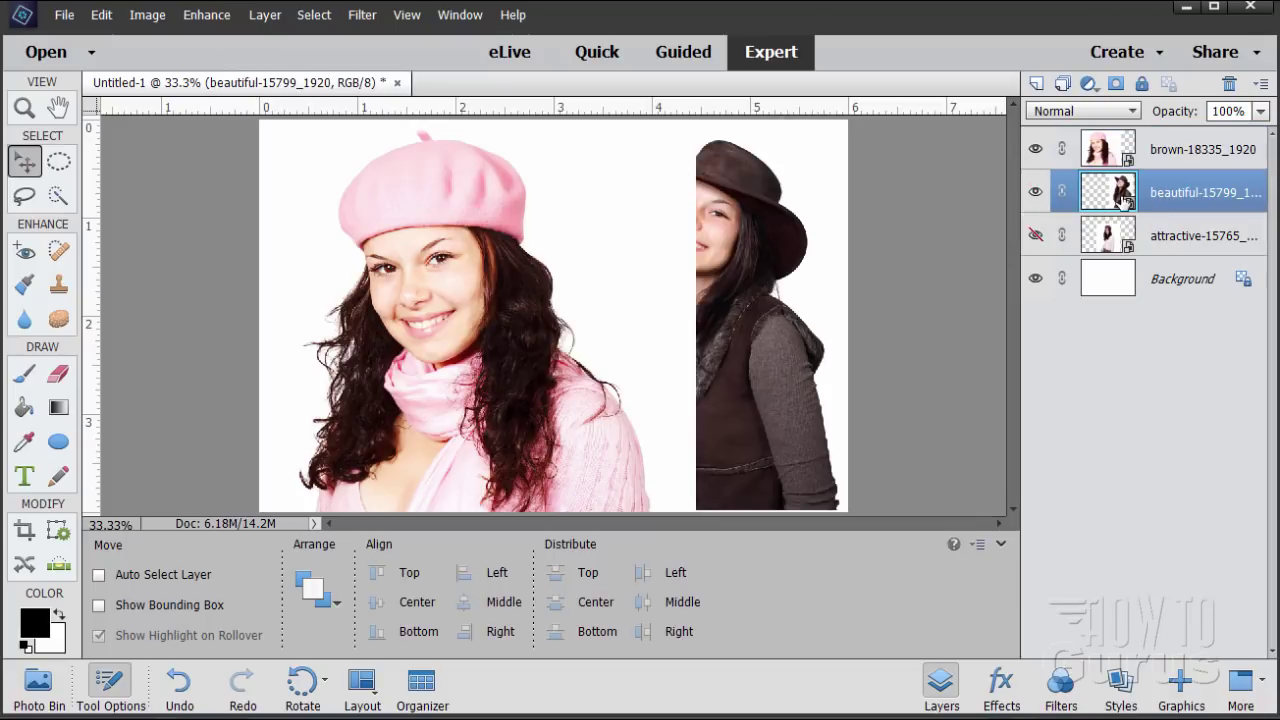
click(1035, 149)
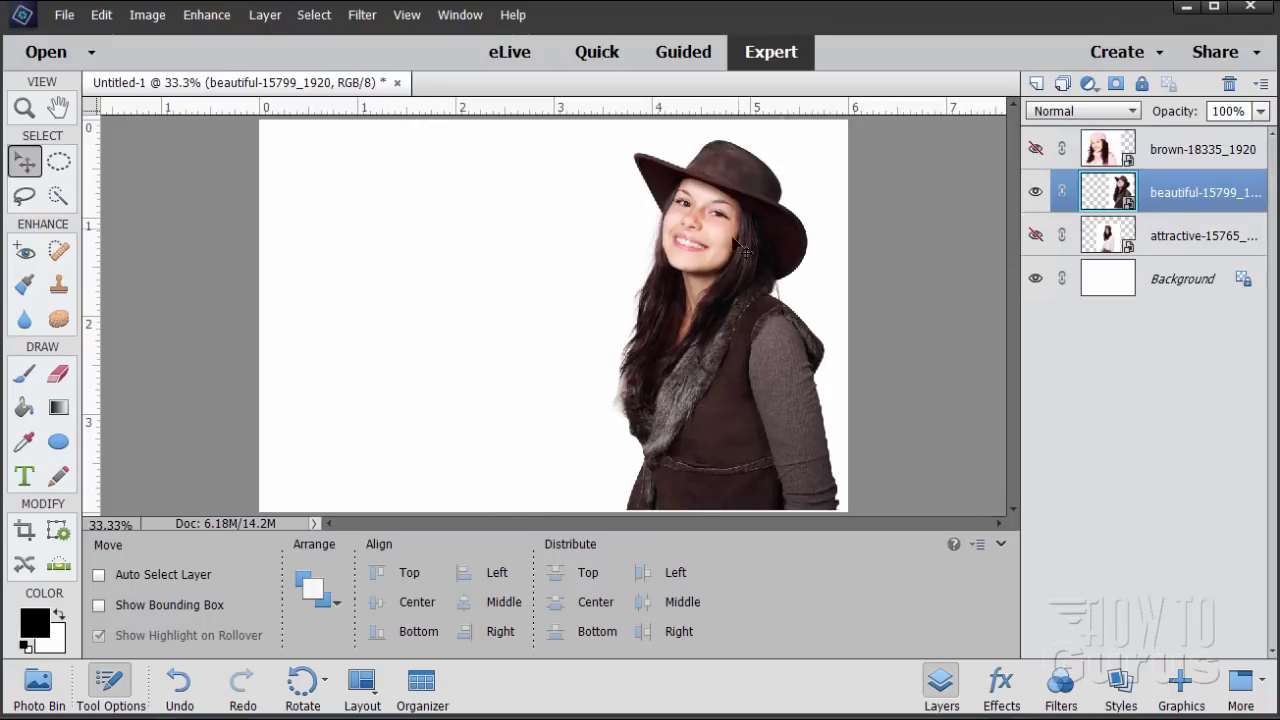
drag(737, 243, 637, 257)
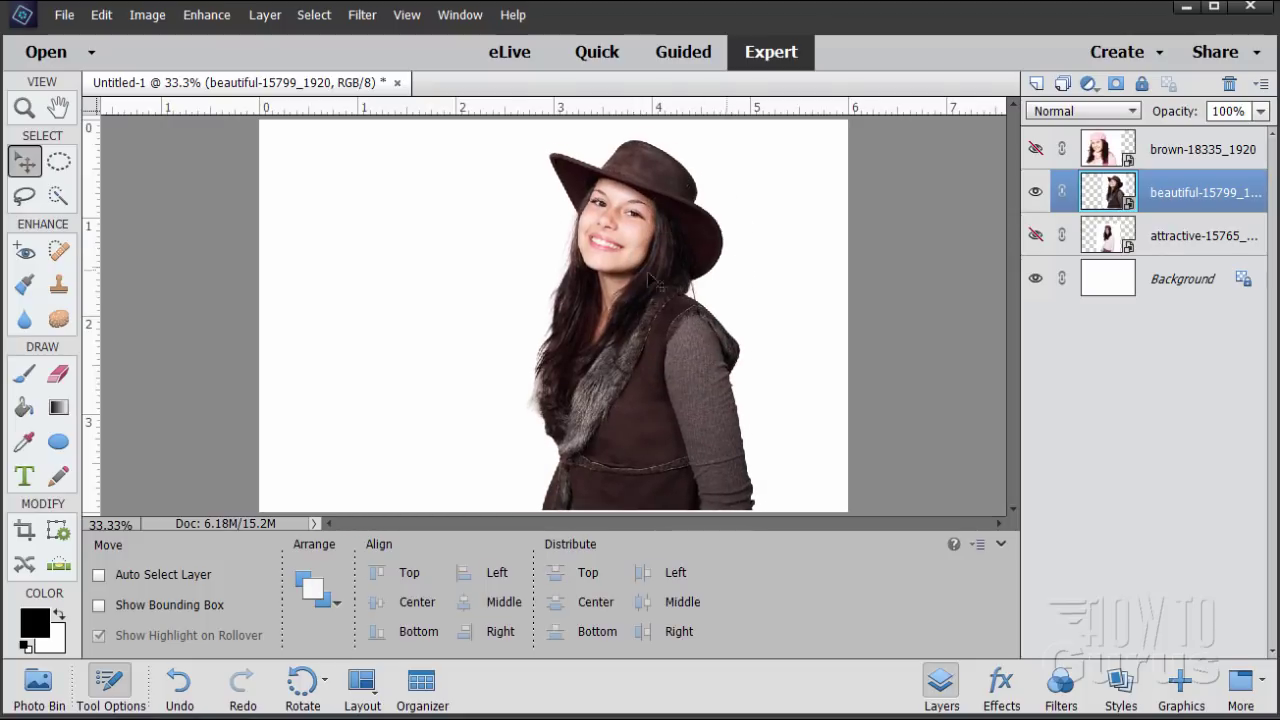
Flip the beautiful-15799 layer horizontally and move it to the right side of the canvas
click(147, 15)
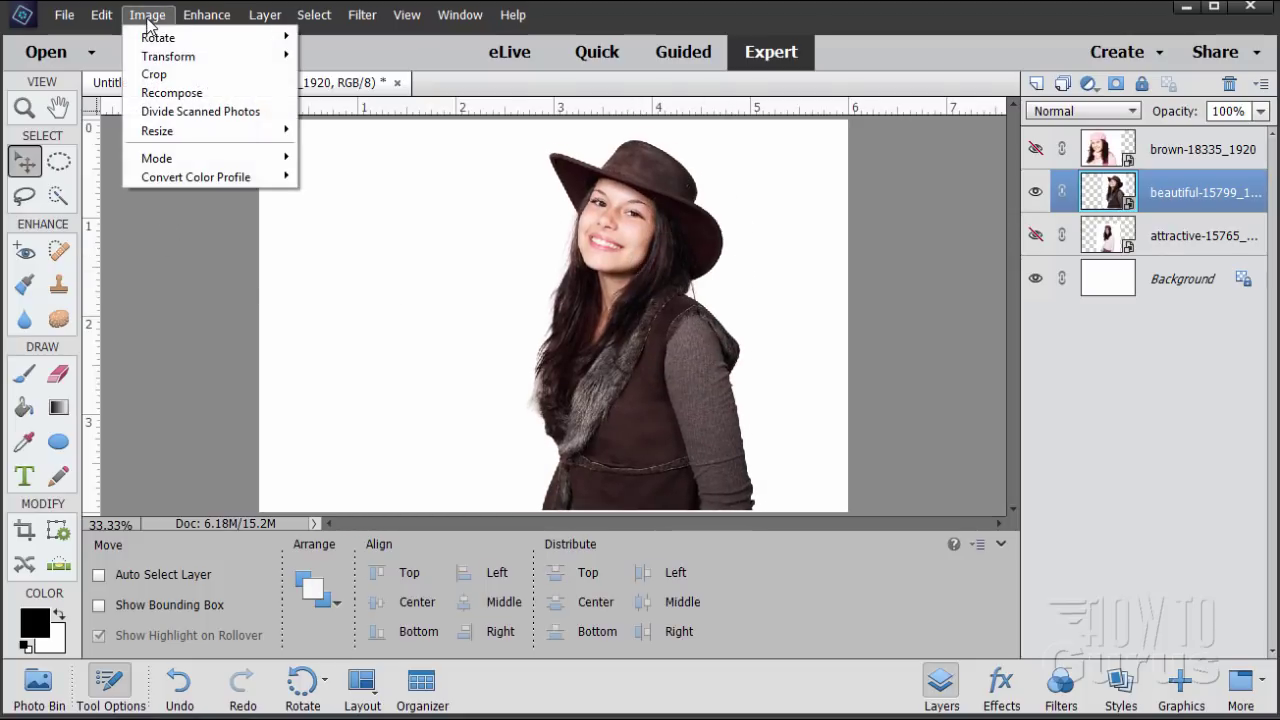
mouse_move(163, 40)
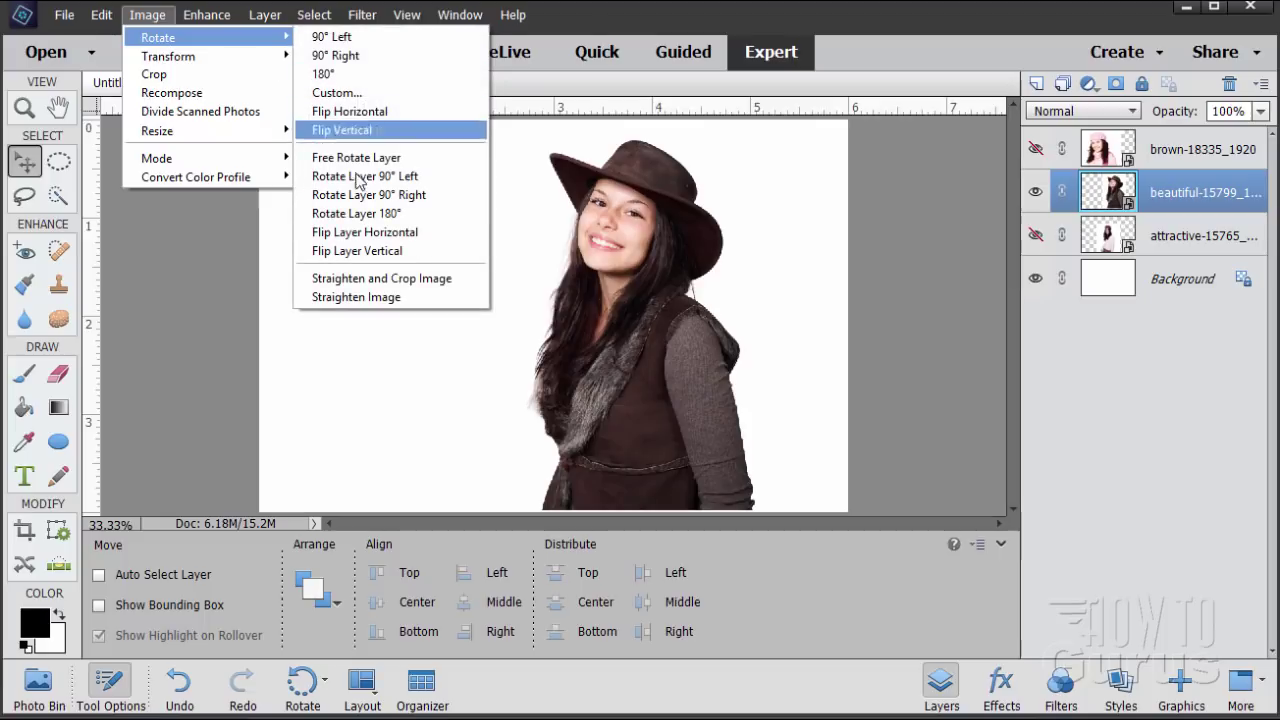
click(403, 236)
drag(590, 352, 691, 365)
Show the brown-18335 layer, stack beautiful-15799 above it and shift the hat photo down and left
click(1036, 149)
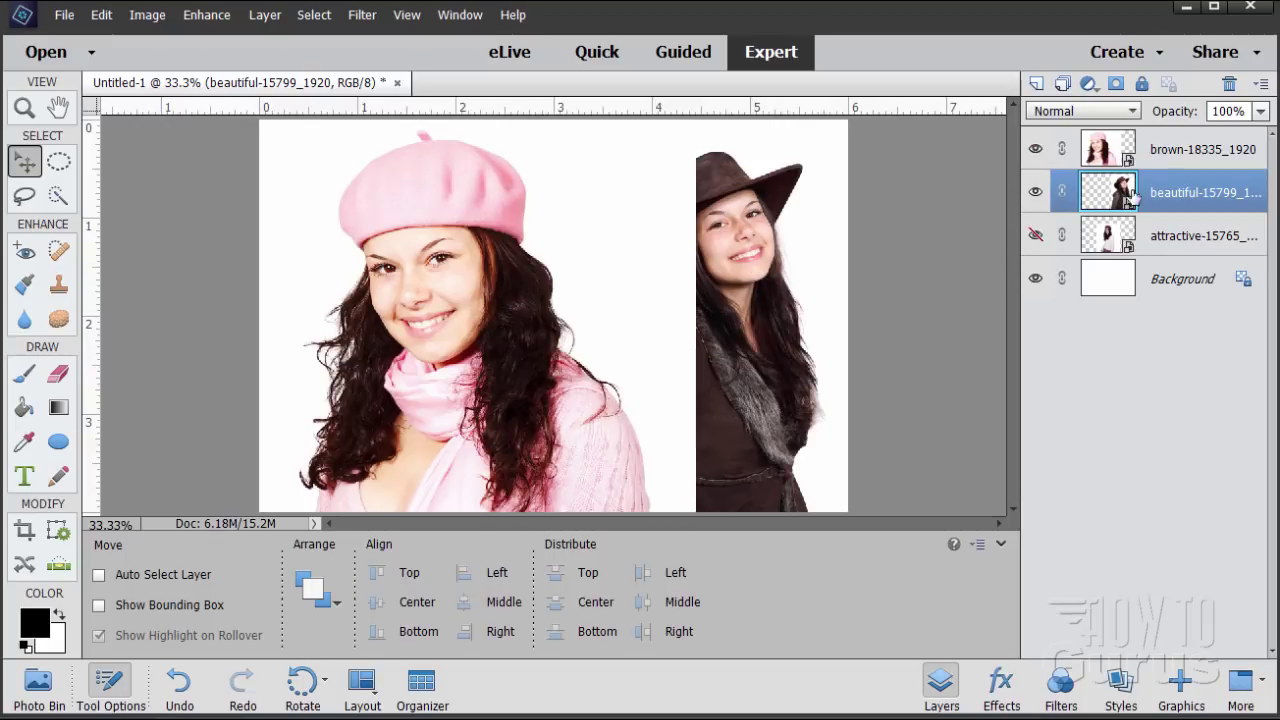
drag(1092, 197, 1095, 140)
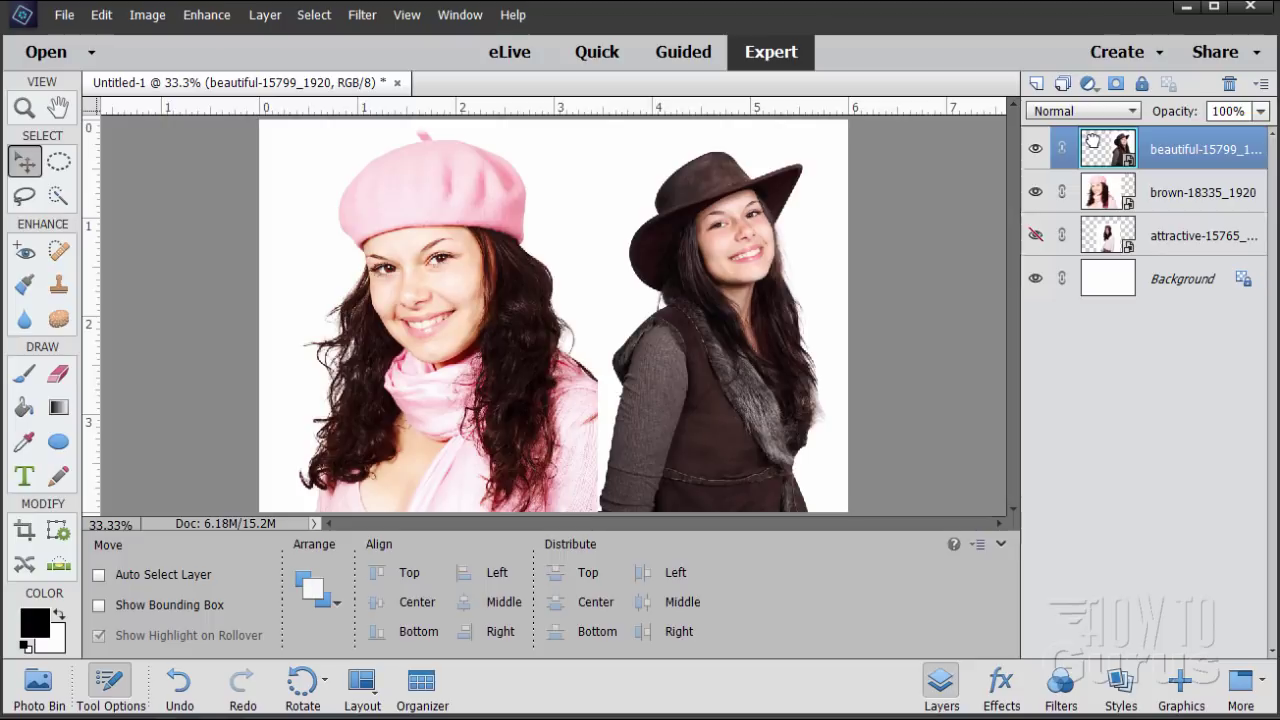
key(ctrl+t)
drag(755, 275, 691, 336)
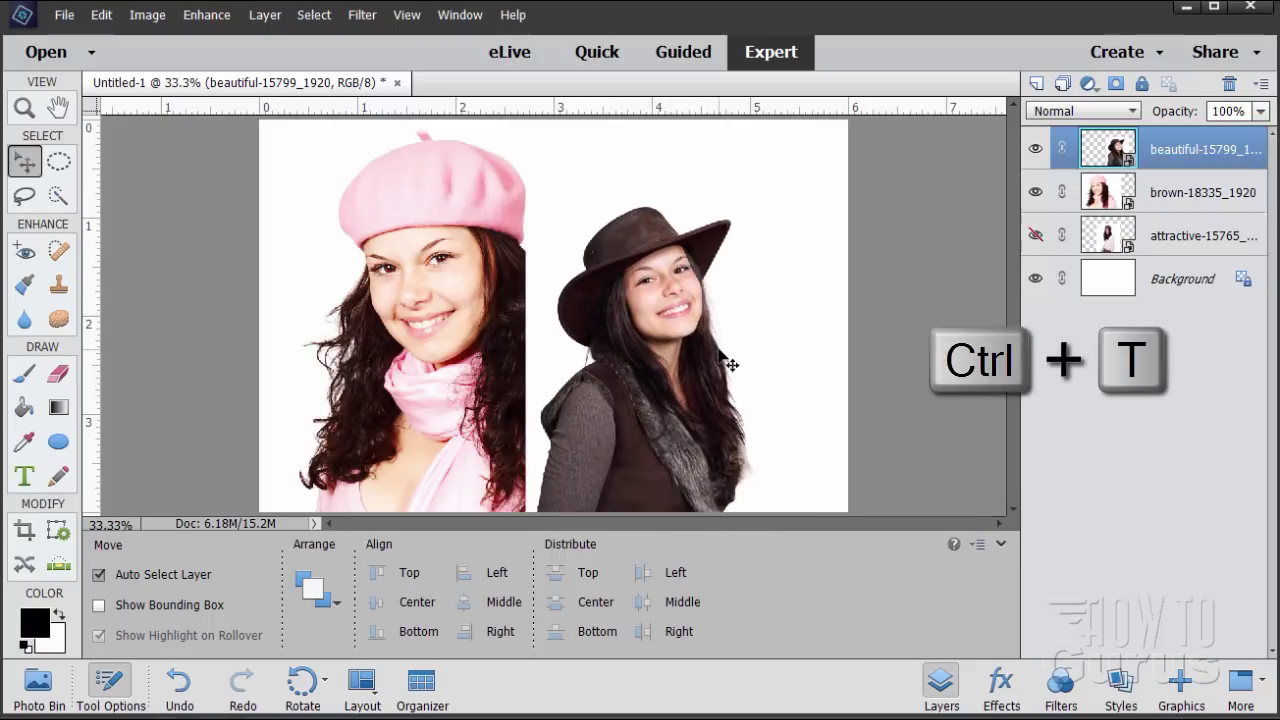
Enlarge the beautiful-15799 photo proportionally and position it to fill the right half of the canvas
key(ctrl+t)
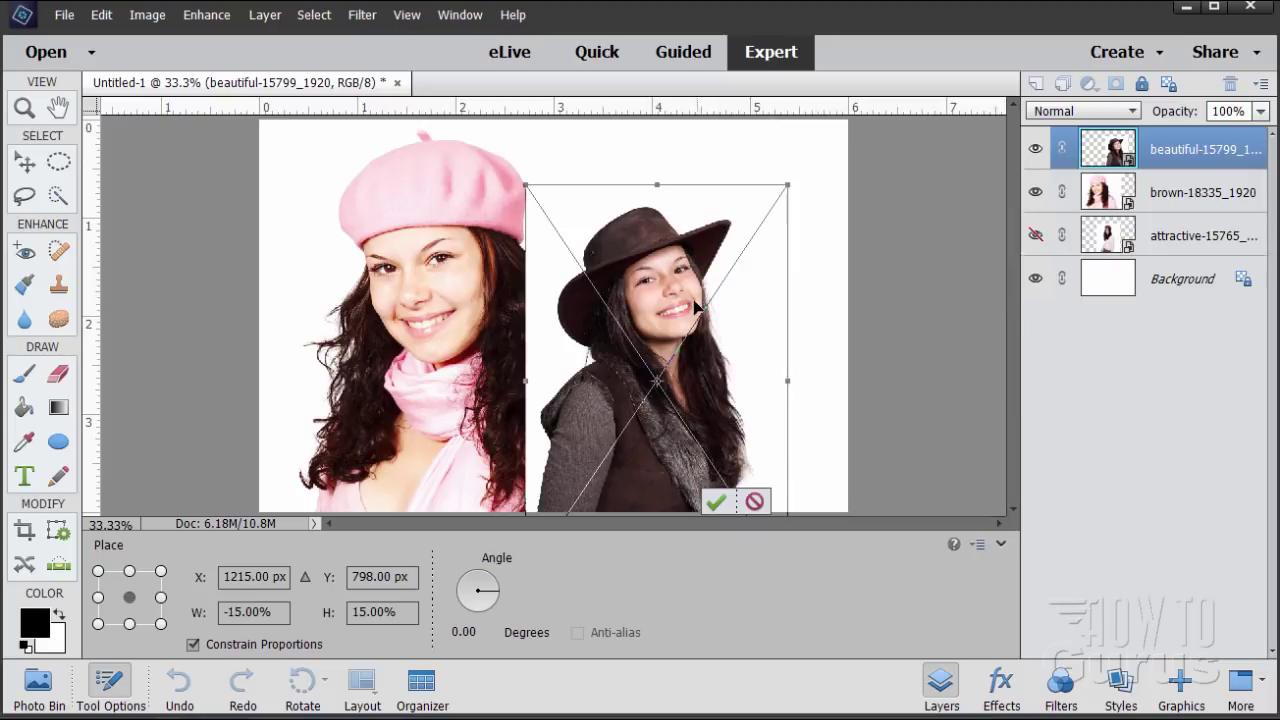
drag(673, 297, 657, 281)
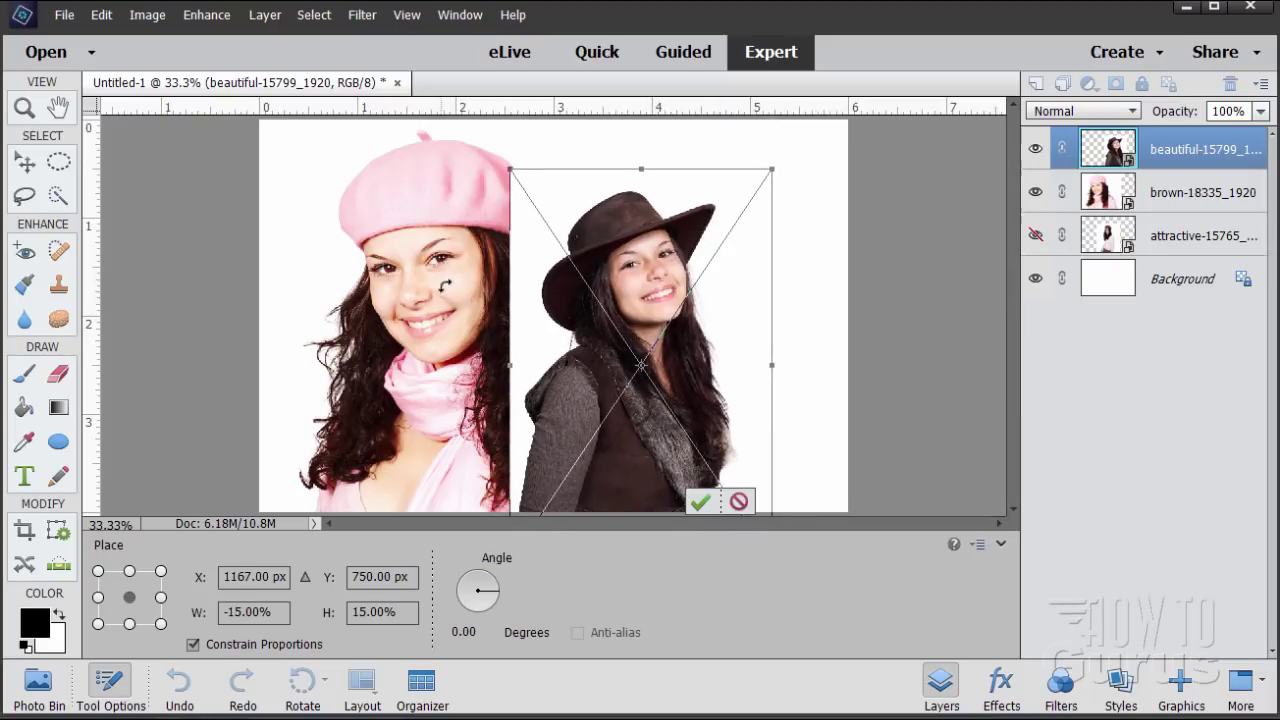
drag(770, 168, 905, 78)
drag(689, 220, 672, 316)
drag(830, 153, 894, 94)
drag(667, 289, 667, 332)
drag(862, 131, 872, 110)
drag(670, 293, 718, 318)
click(796, 502)
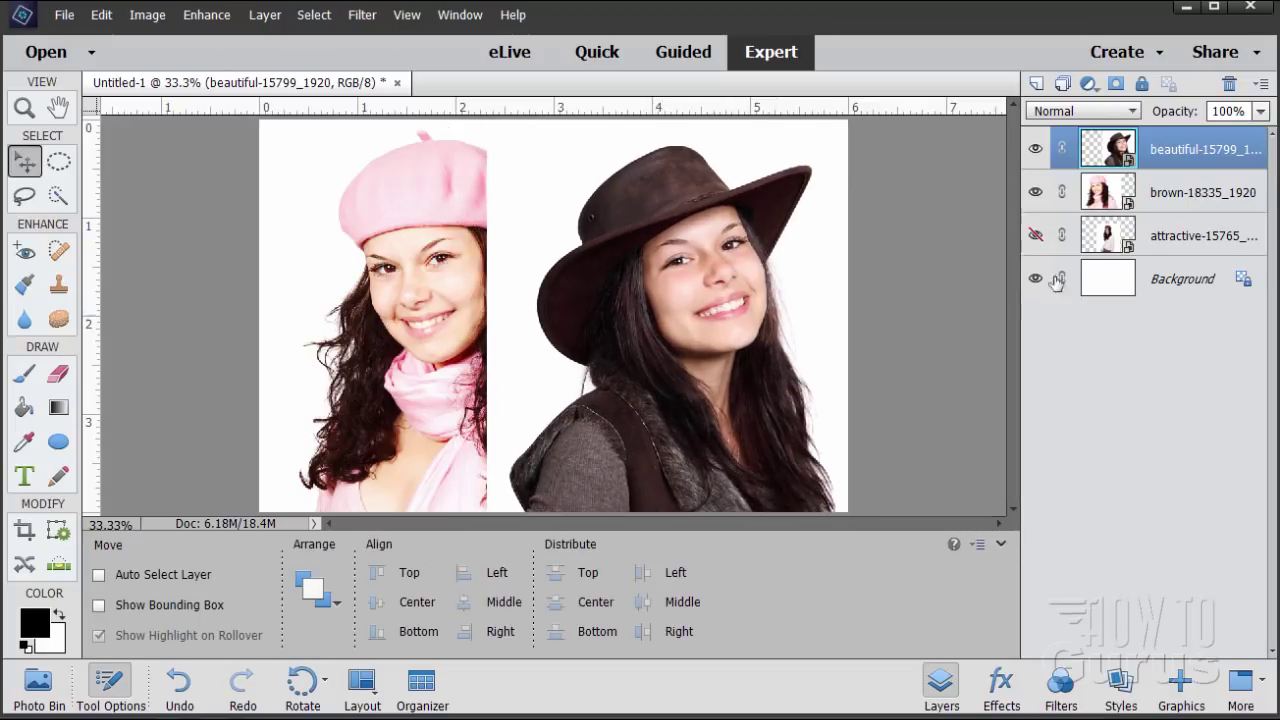
With beautiful-15799 hidden and attractive-15765 shown, move the latter to the canvas's right side and to the top of the layer stack
click(1036, 150)
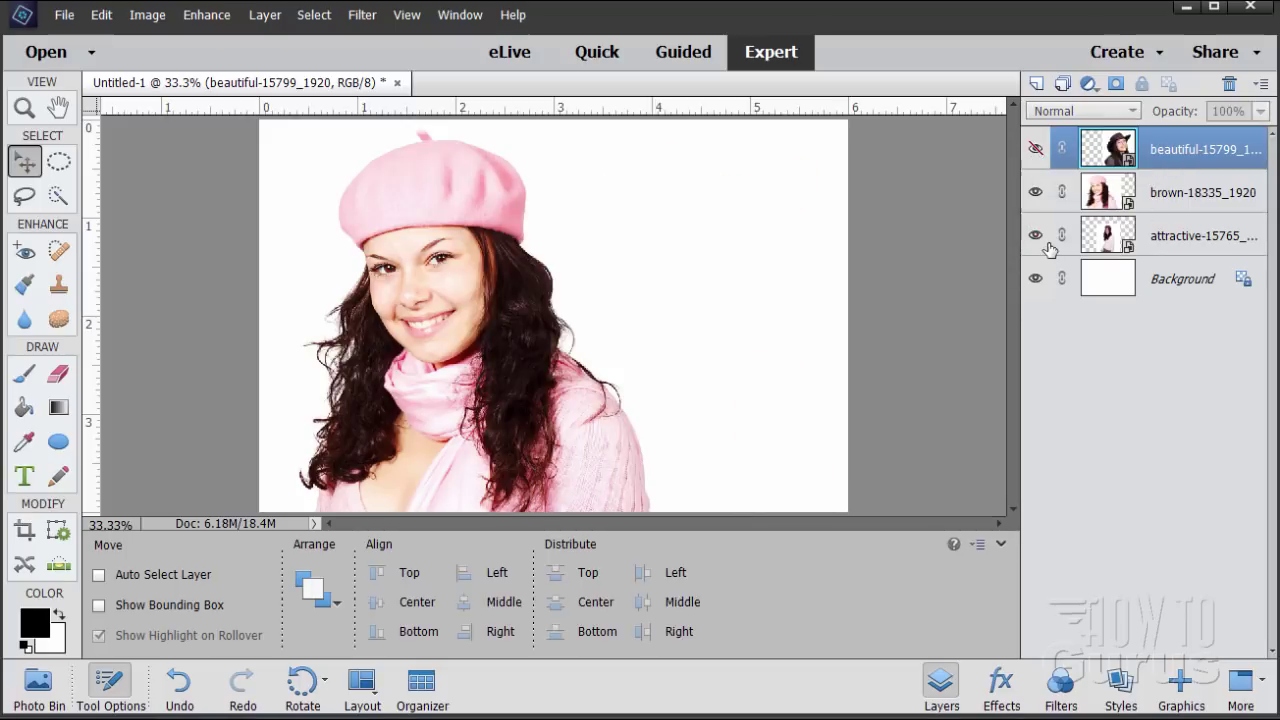
click(1127, 246)
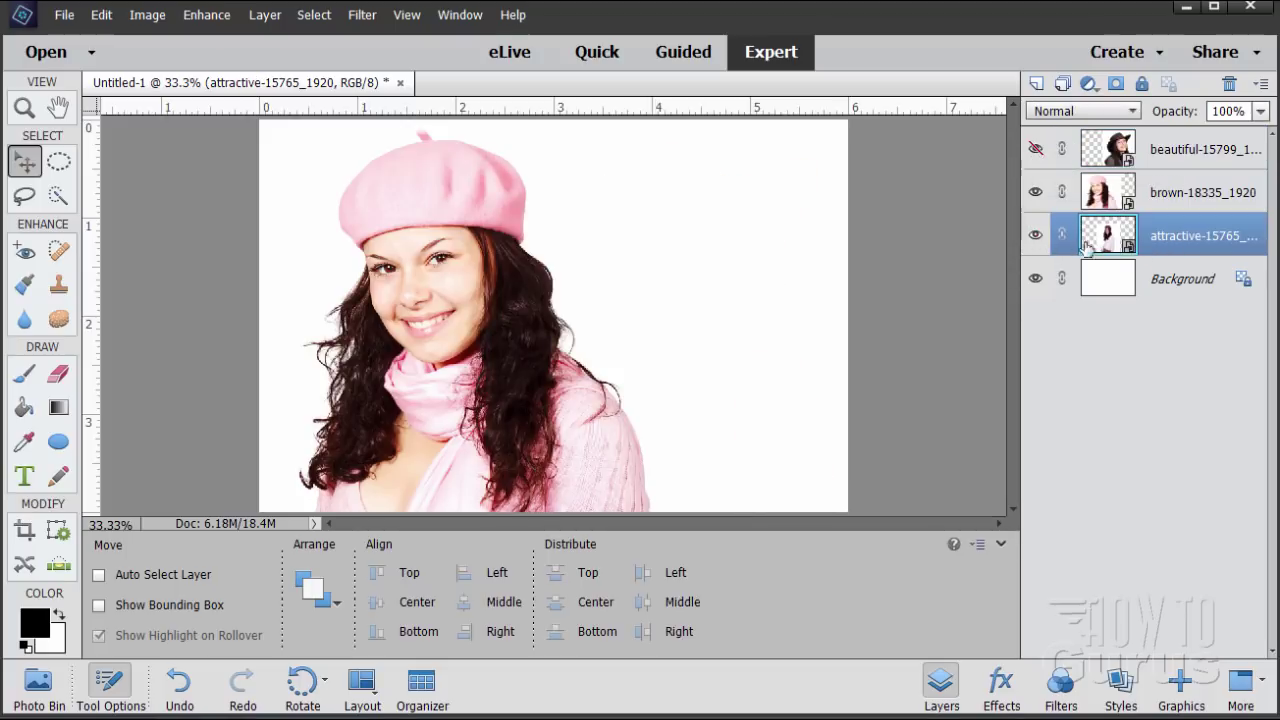
drag(789, 287, 752, 285)
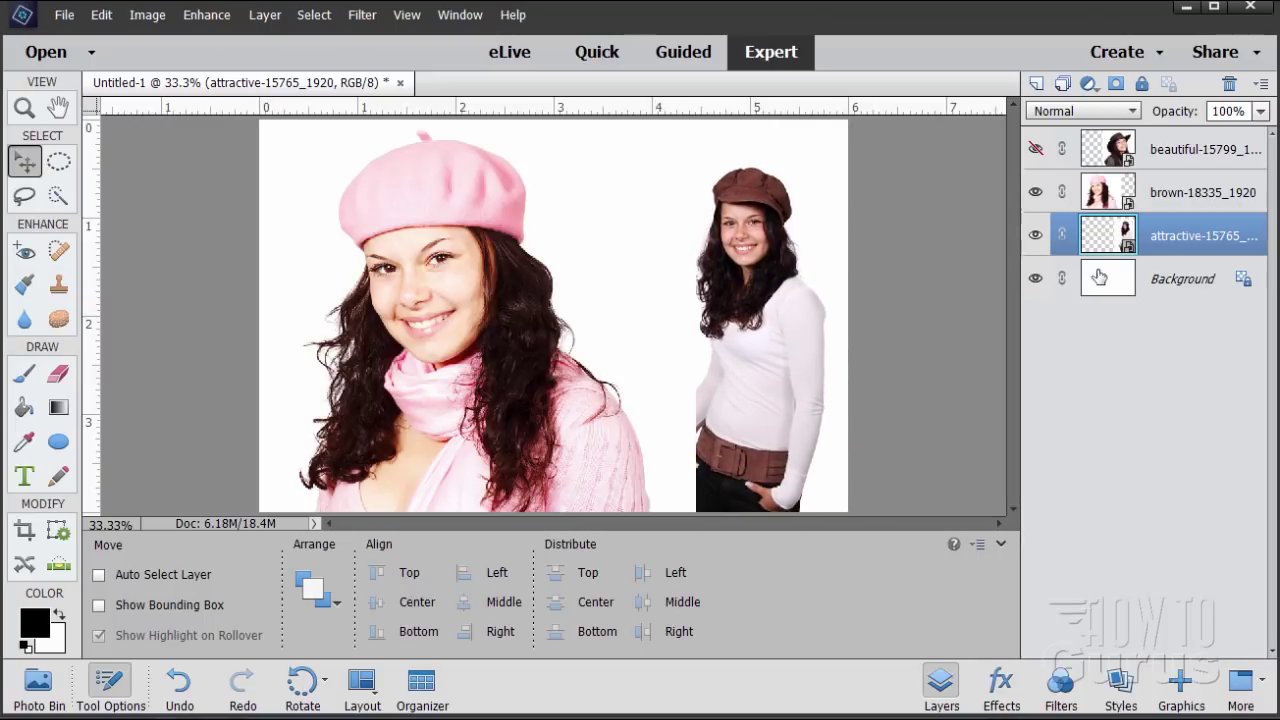
drag(1160, 236, 1160, 130)
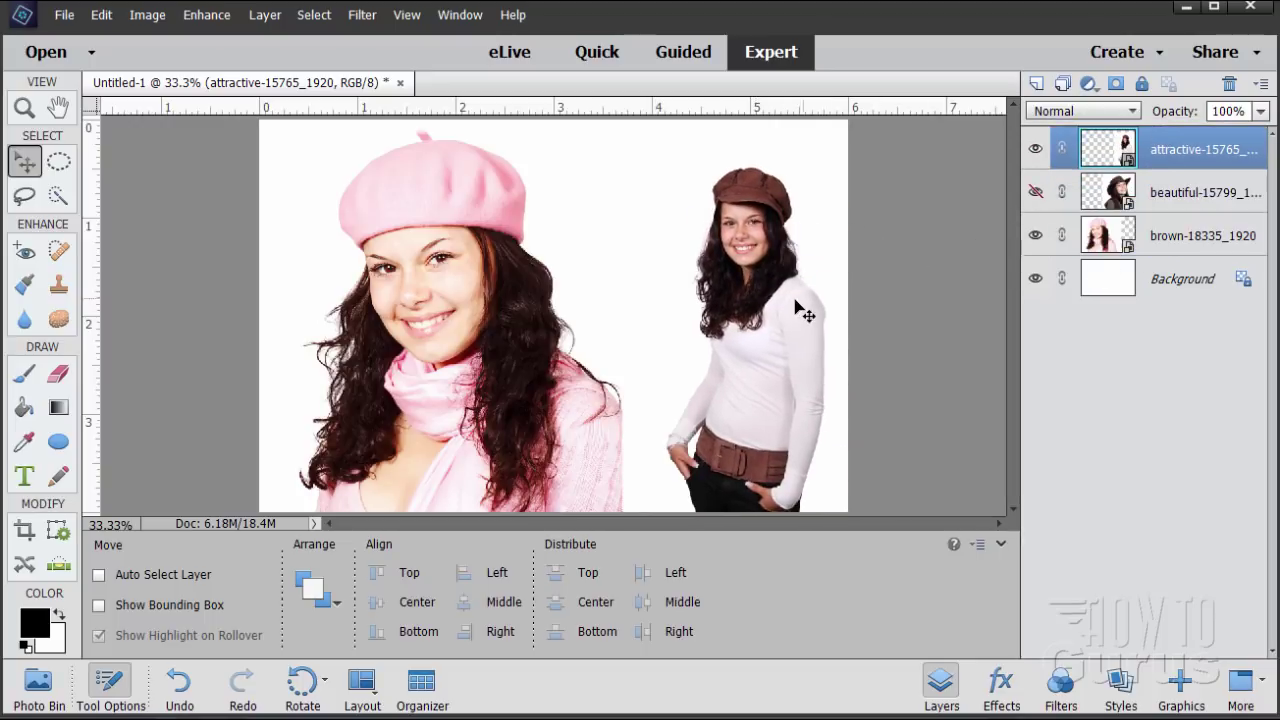
Scale the attractive-15765 photo proportionally to about 33.38% and position it in the middle of the canvas
drag(802, 302, 660, 413)
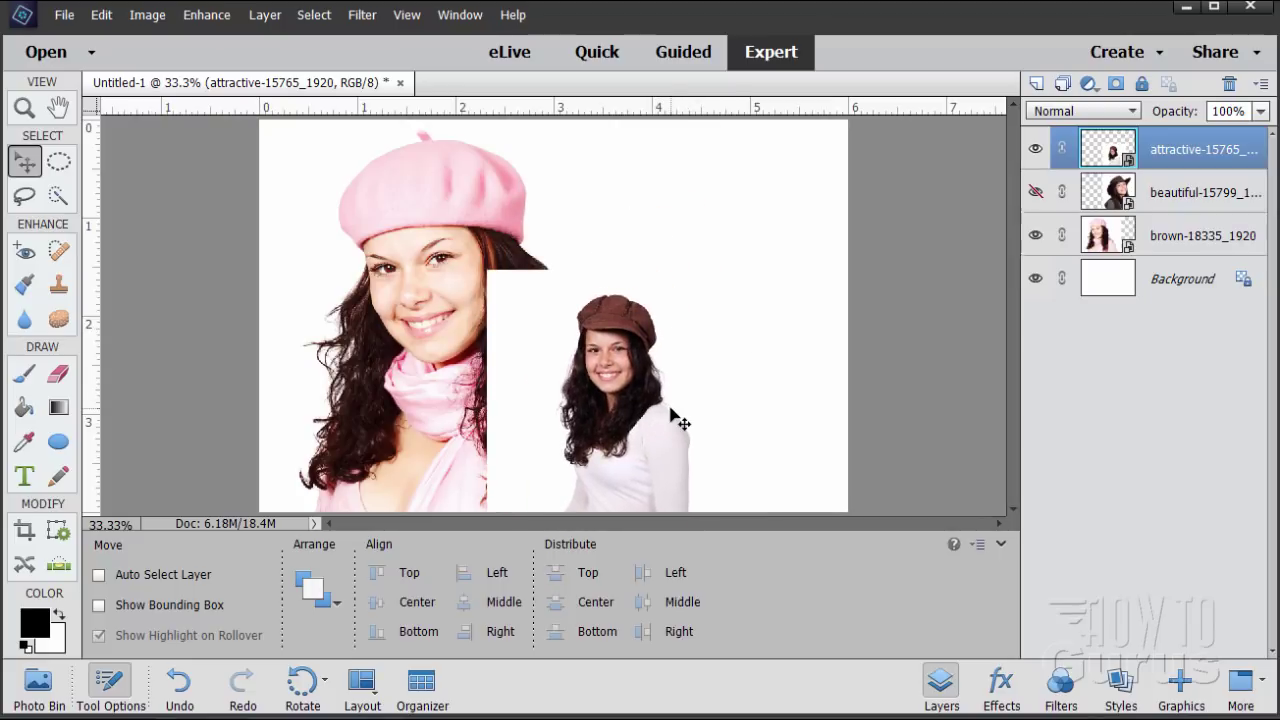
double_click(672, 415)
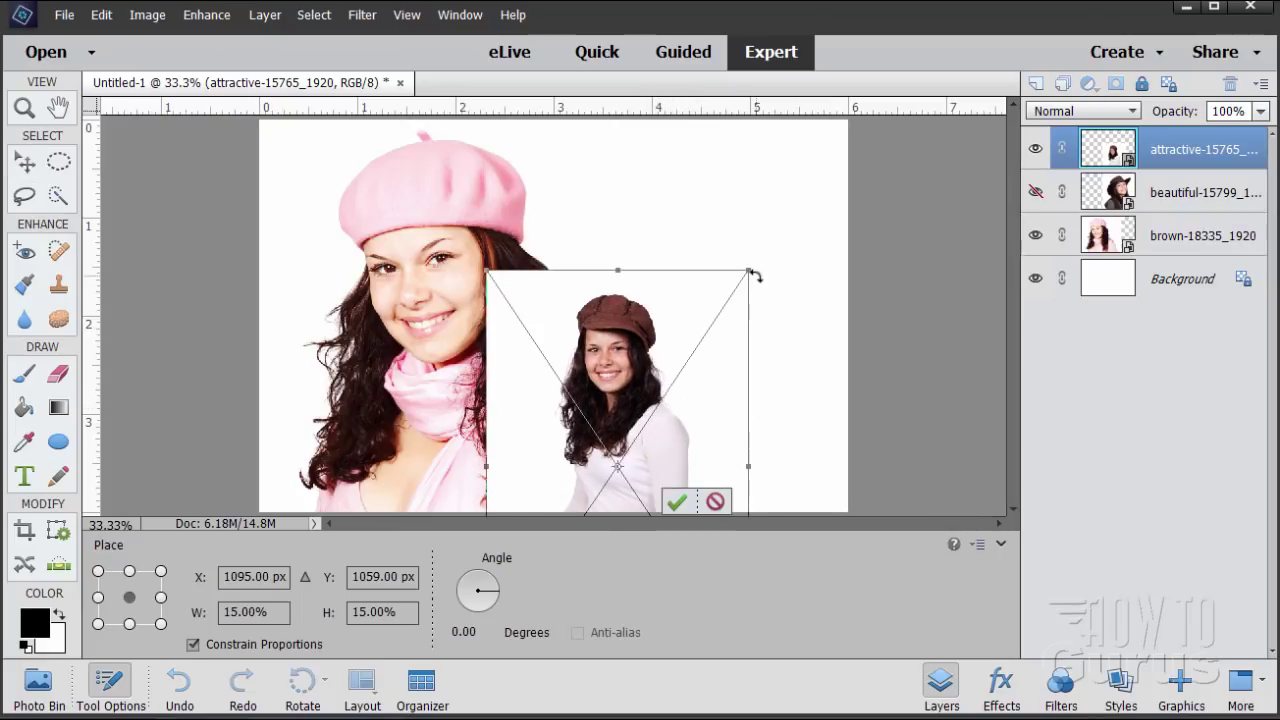
drag(749, 268, 928, 80)
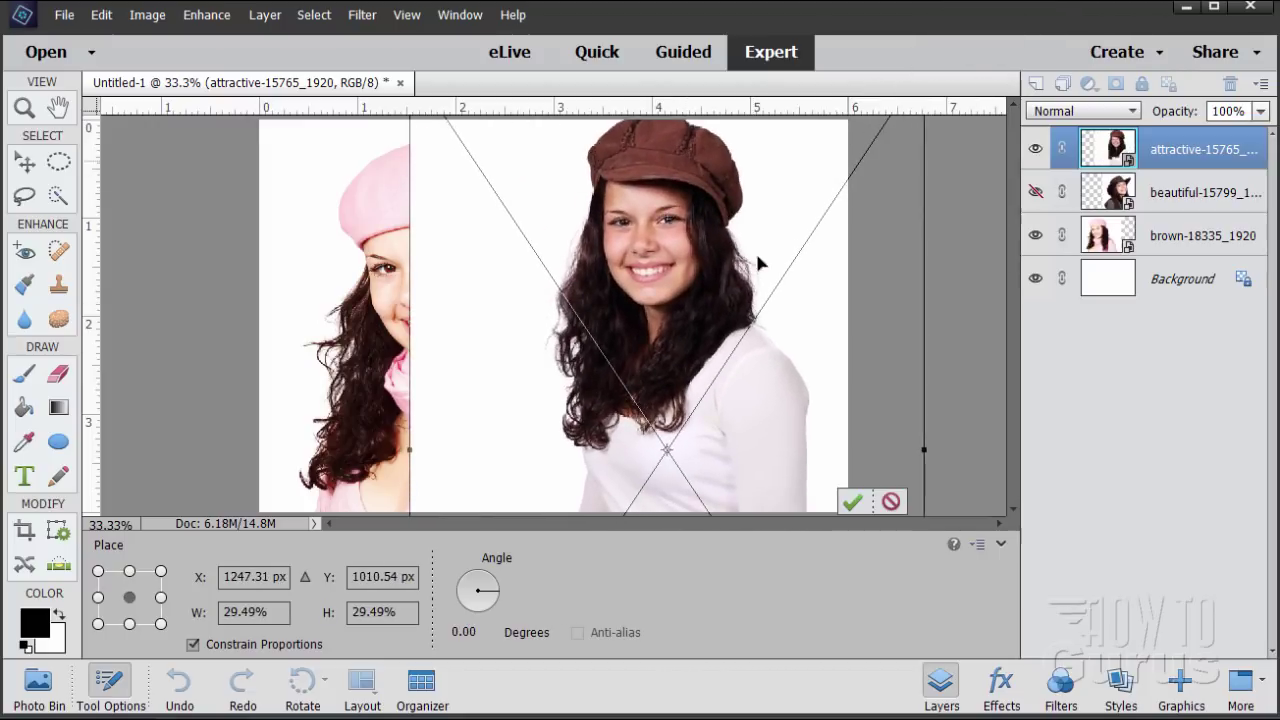
drag(685, 305, 623, 411)
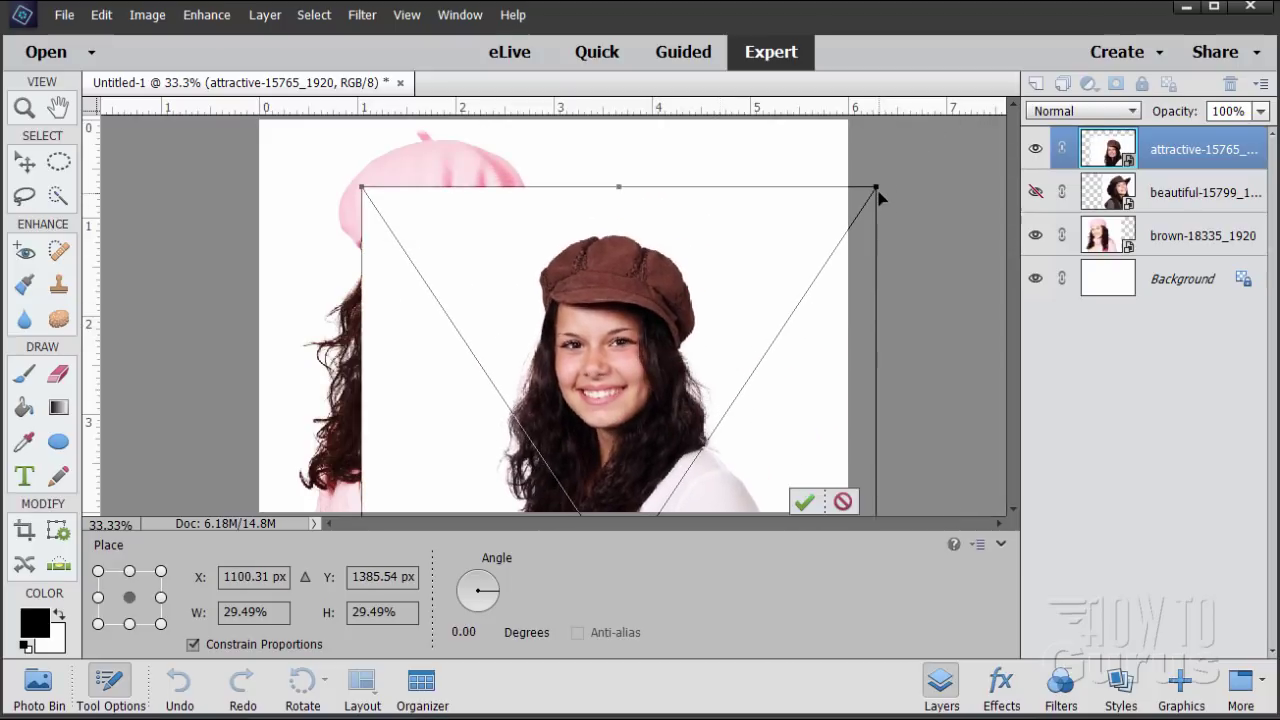
drag(877, 189, 960, 96)
drag(672, 300, 586, 324)
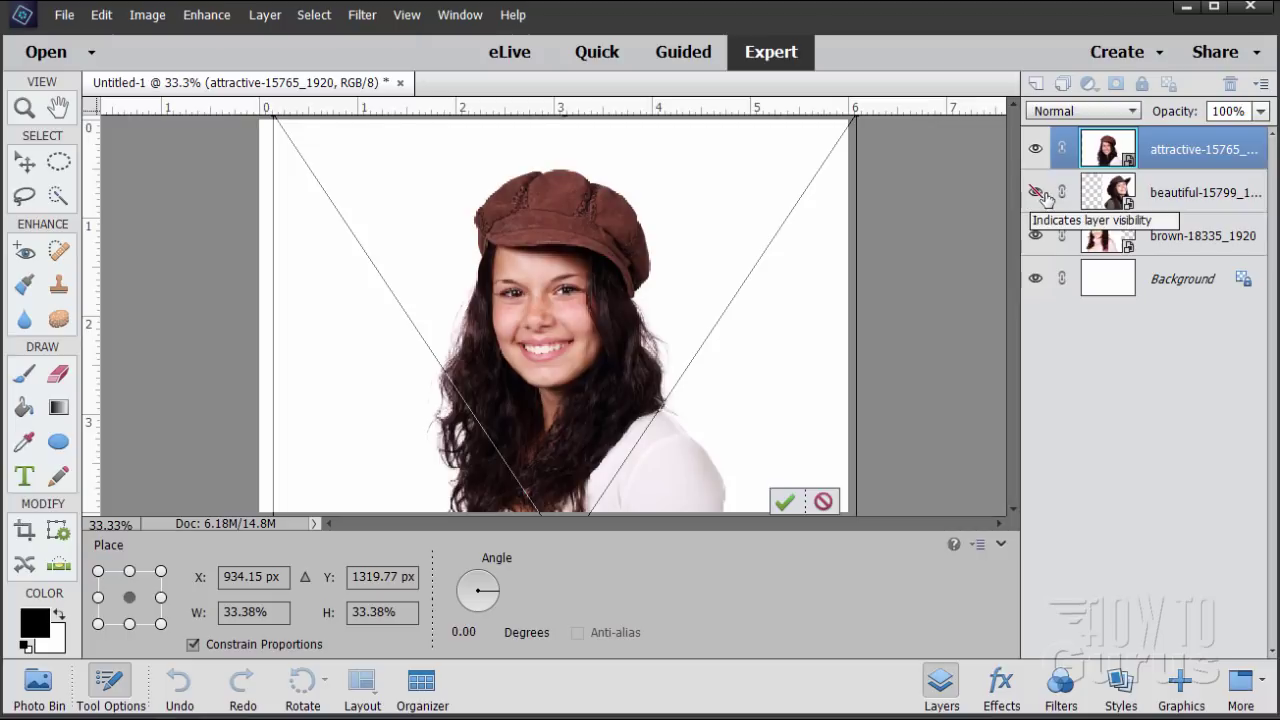
click(784, 501)
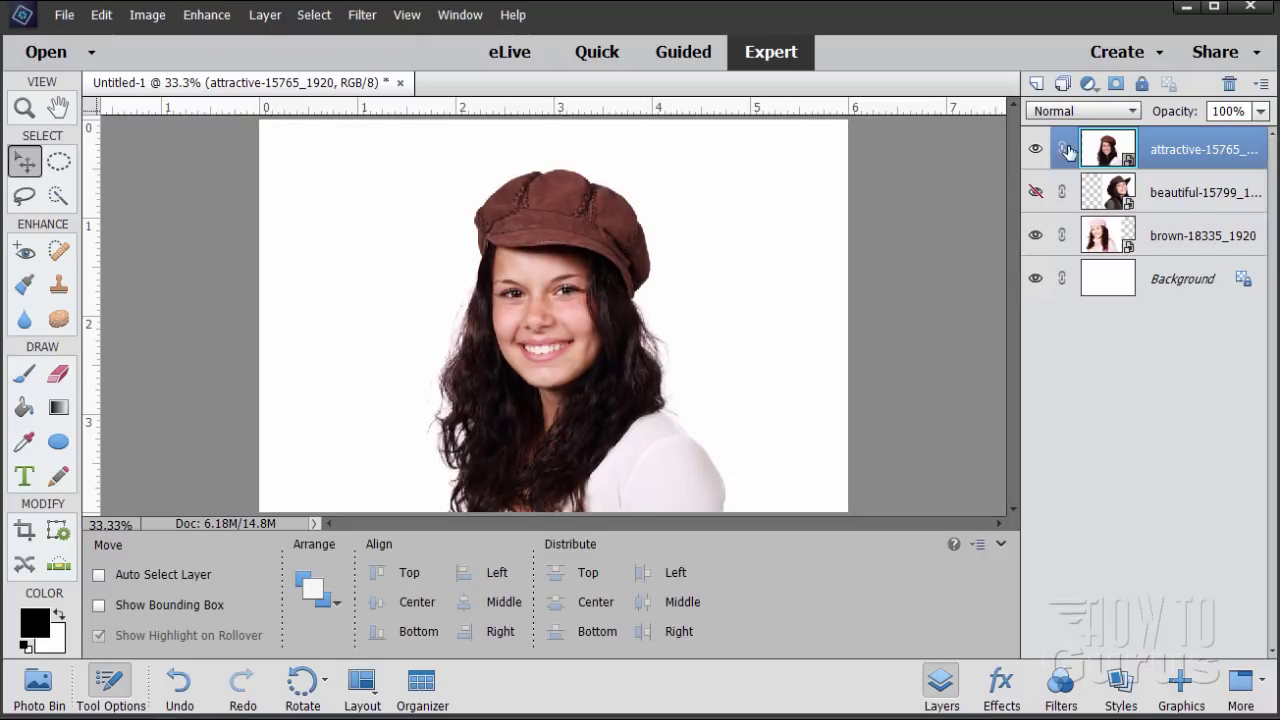
Compare the photo placements by toggling layer visibility, leaving attractive-15765 and beautiful-15799 hidden
click(1035, 148)
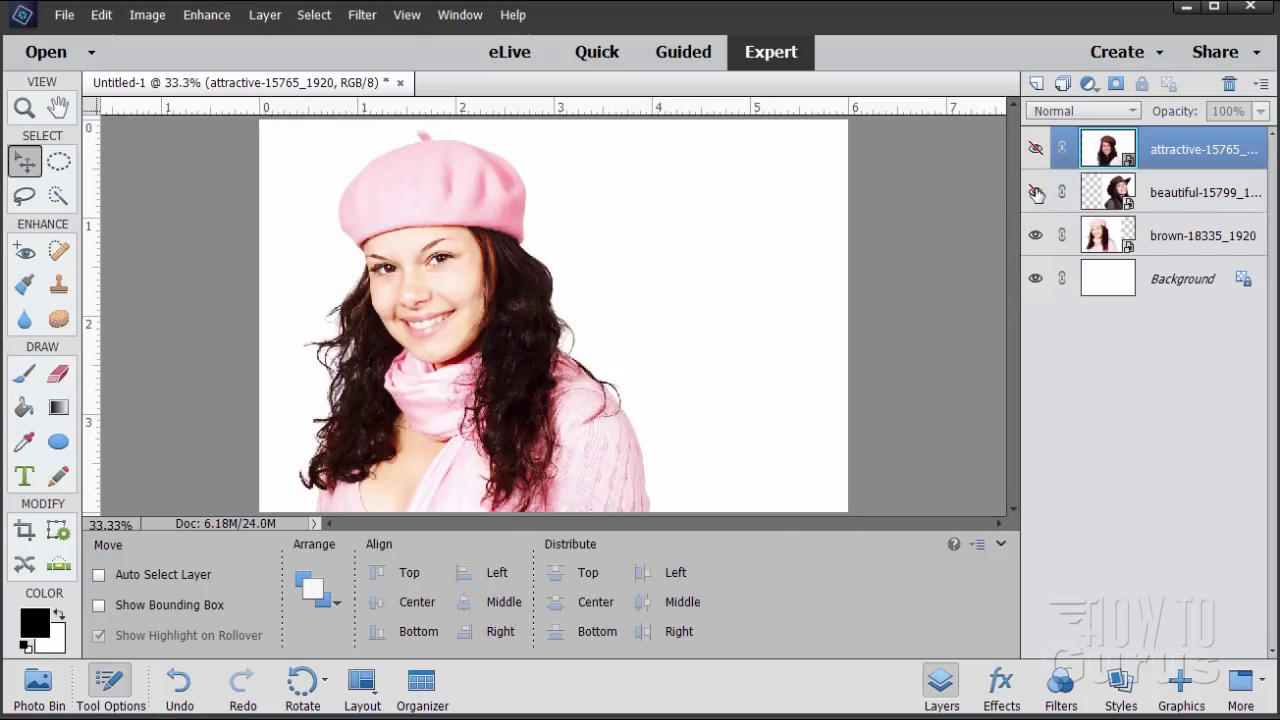
click(1035, 192)
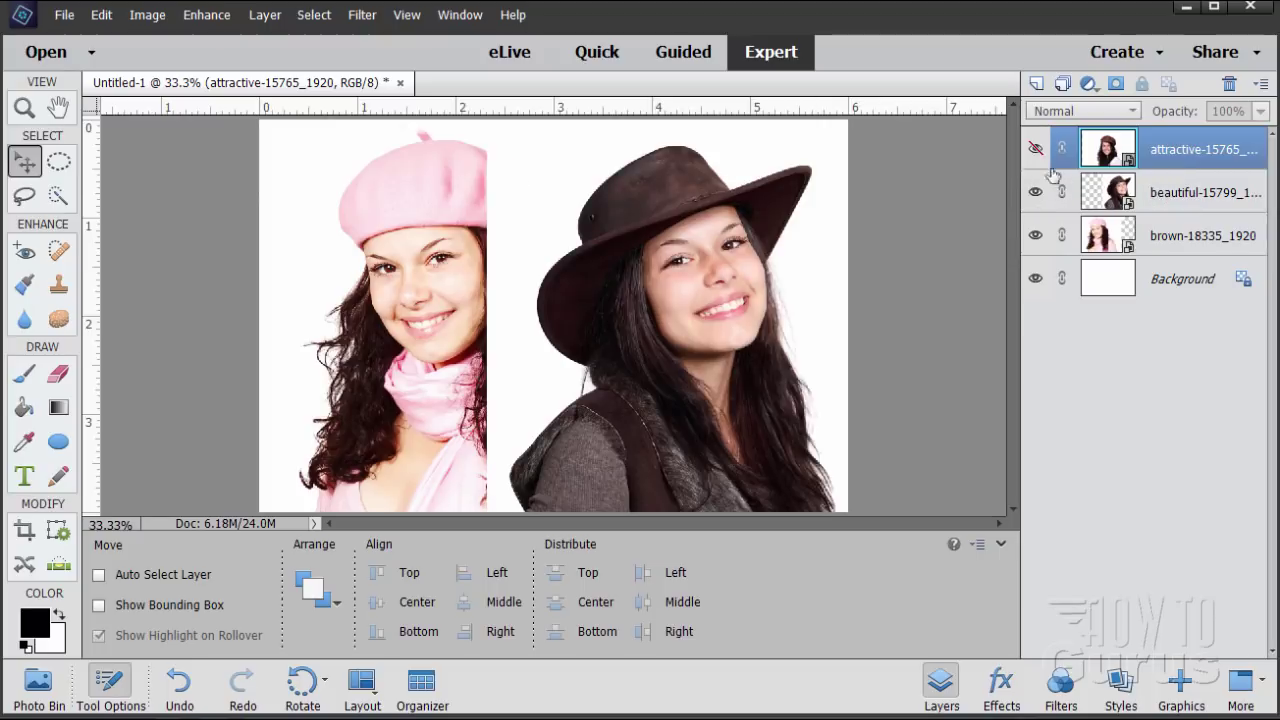
click(1035, 150)
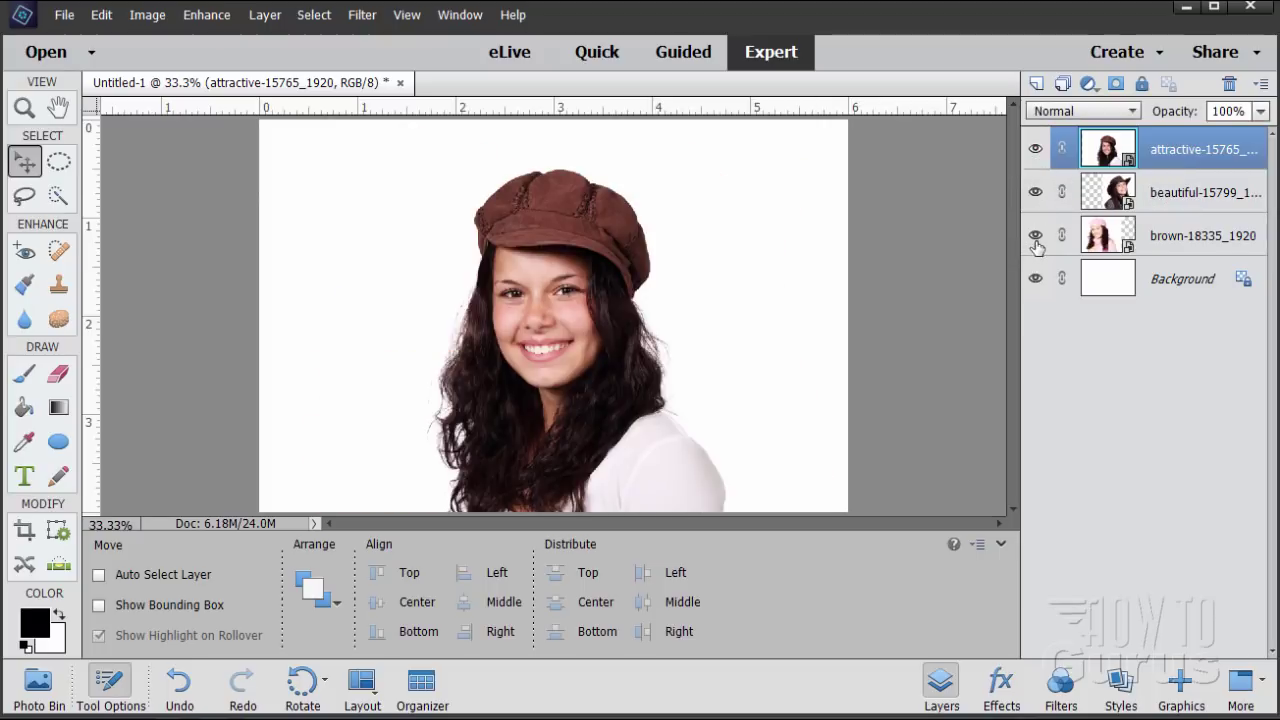
click(1035, 149)
click(1035, 191)
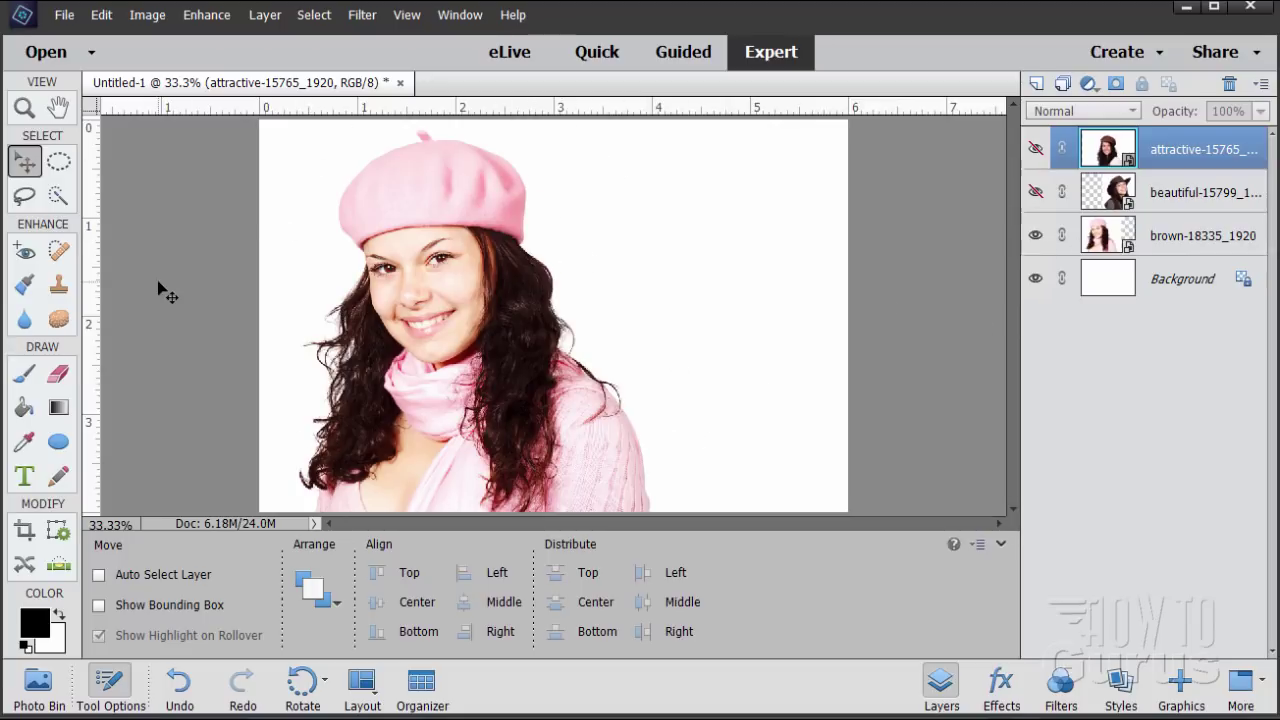
Lasso a loose selection around the pink beret model with 1 px feather, adding the missed strip along the canvas's bottom edge
click(24, 198)
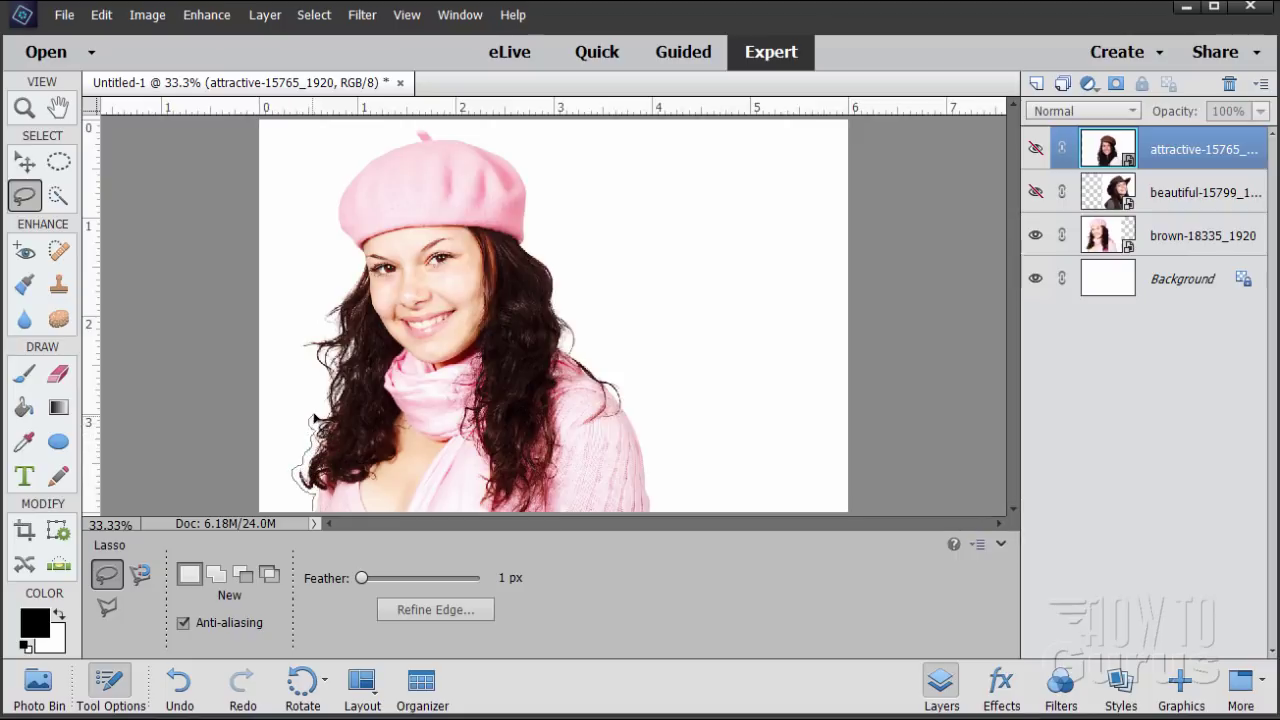
mouse_move(327, 380)
mouse_down()
mouse_move(299, 346)
mouse_move(333, 328)
mouse_move(323, 309)
mouse_move(354, 268)
mouse_move(332, 216)
mouse_move(343, 170)
mouse_move(418, 124)
mouse_move(471, 137)
mouse_move(524, 170)
mouse_move(530, 253)
mouse_move(561, 280)
mouse_move(584, 362)
mouse_move(621, 390)
mouse_move(653, 483)
mouse_move(652, 524)
mouse_move(387, 508)
mouse_move(306, 513)
mouse_up()
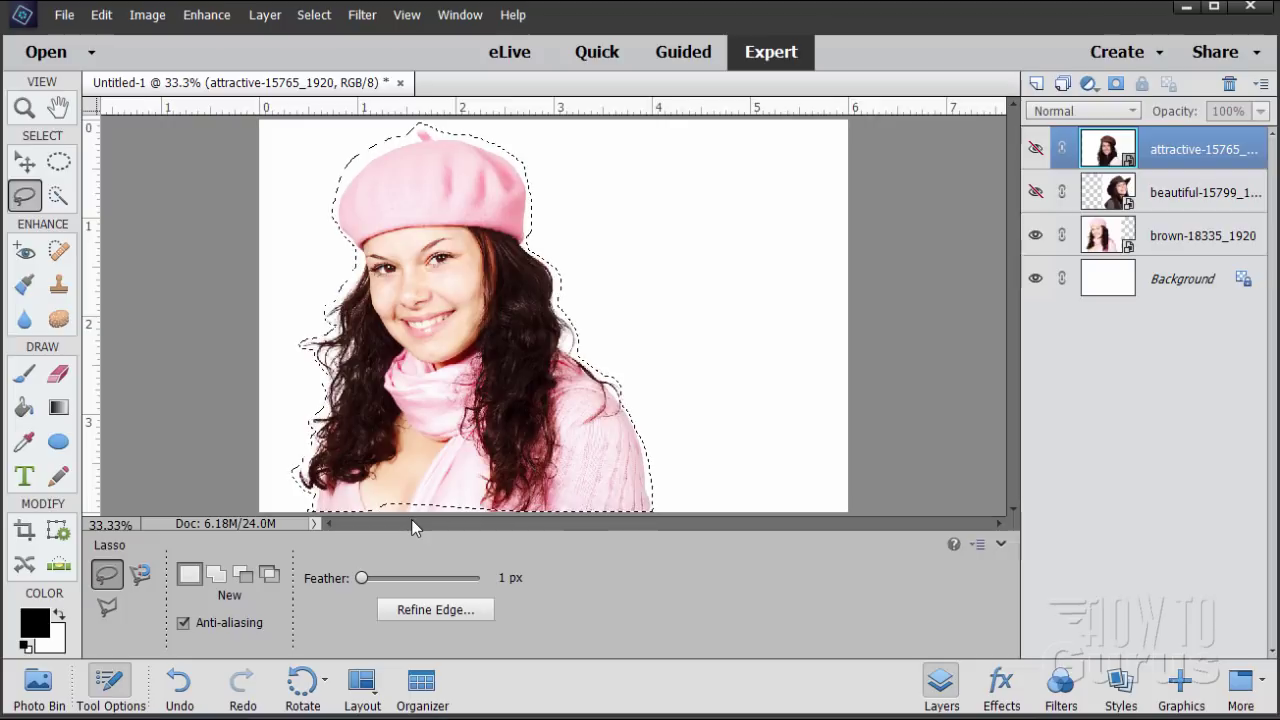
click(218, 578)
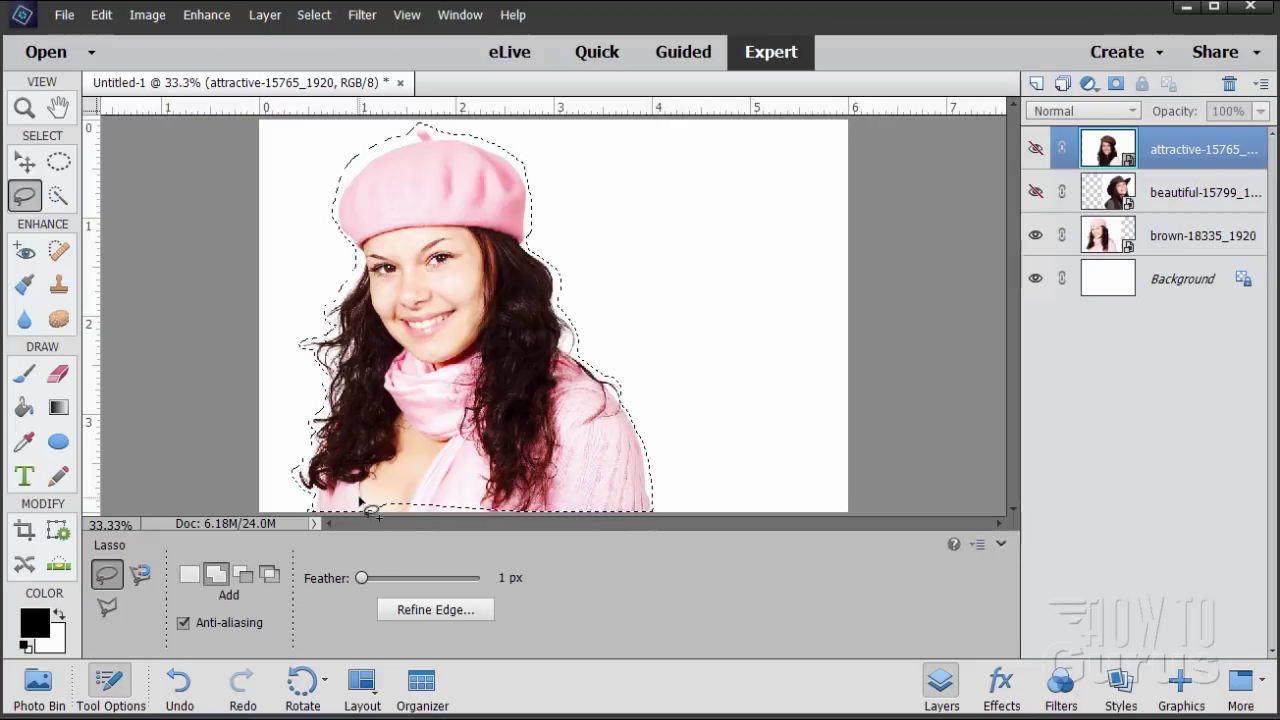
mouse_move(560, 518)
mouse_down()
mouse_move(586, 523)
mouse_move(425, 492)
mouse_move(352, 515)
mouse_up()
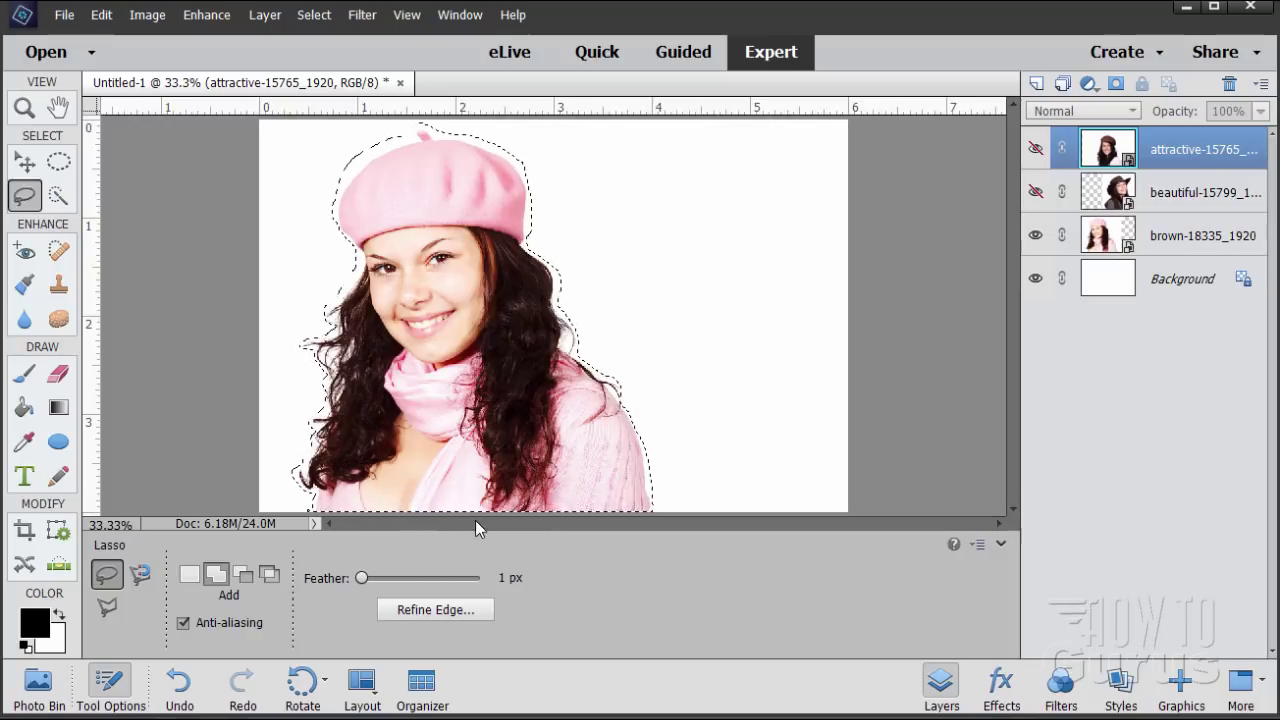
Open Refine Edge for the selection on the brown-18335 layer, keeping the Overlay view, and move the dialog slightly up and left
click(1190, 236)
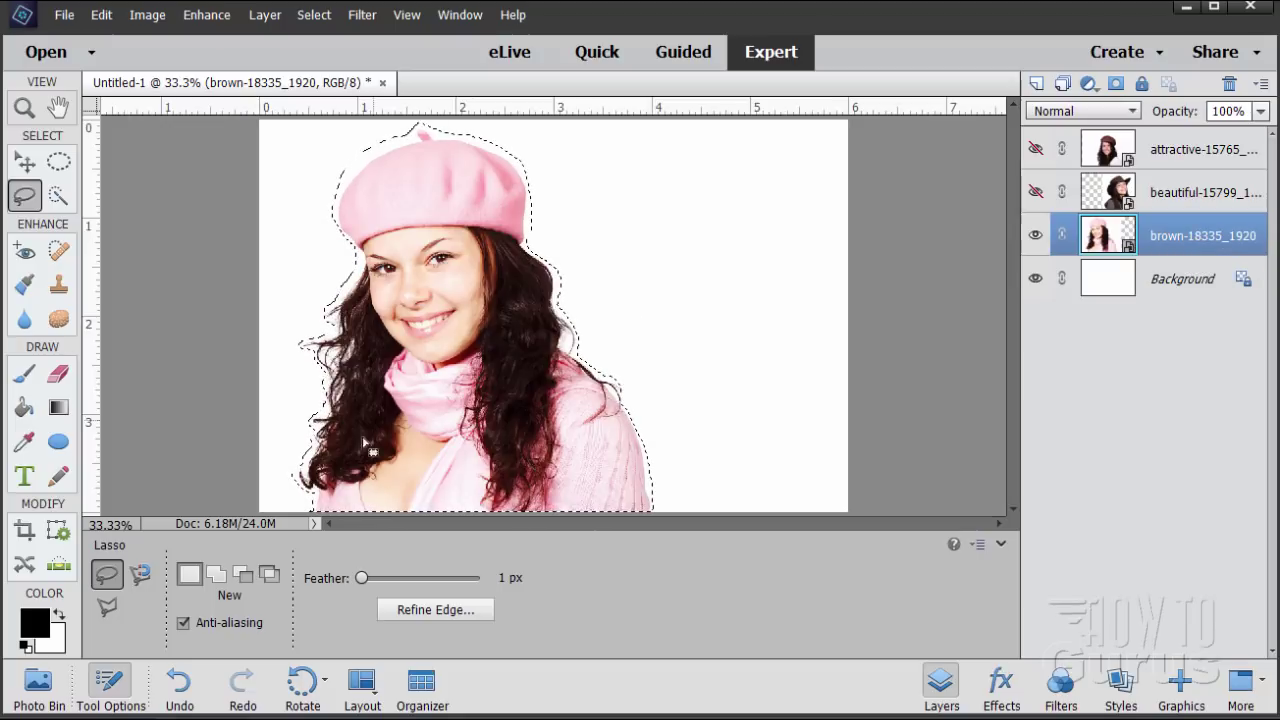
click(420, 610)
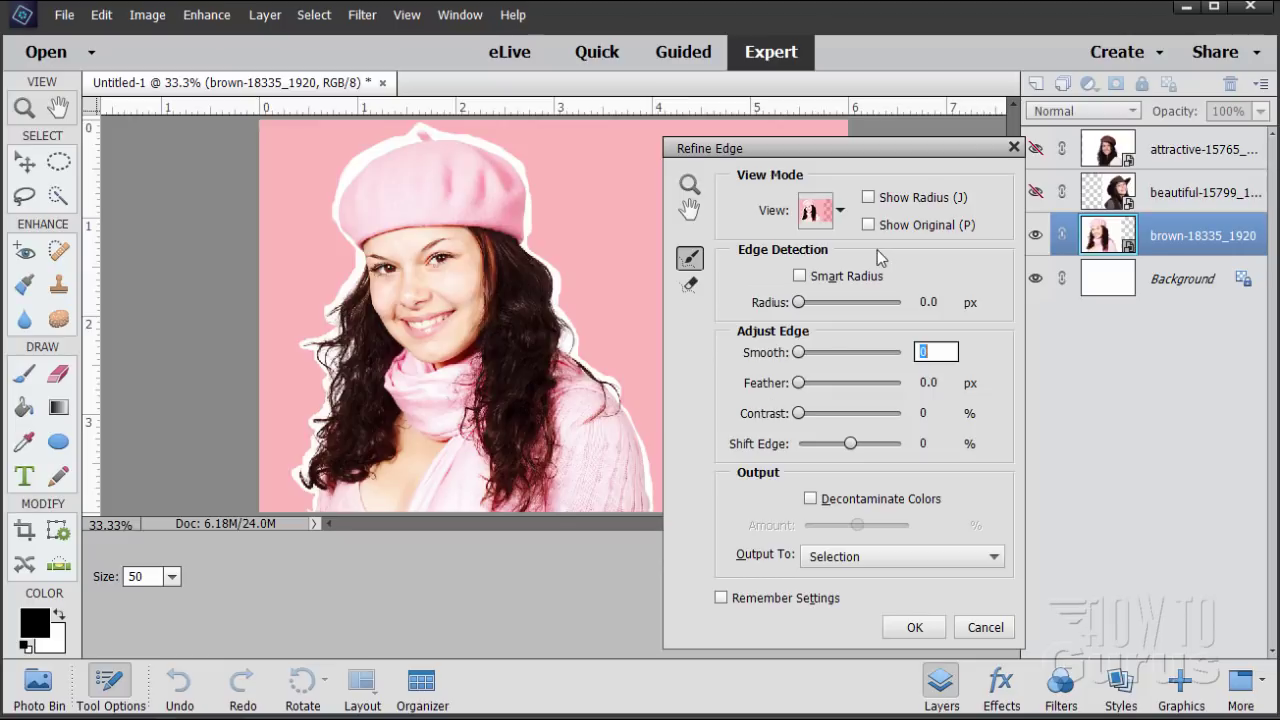
click(841, 214)
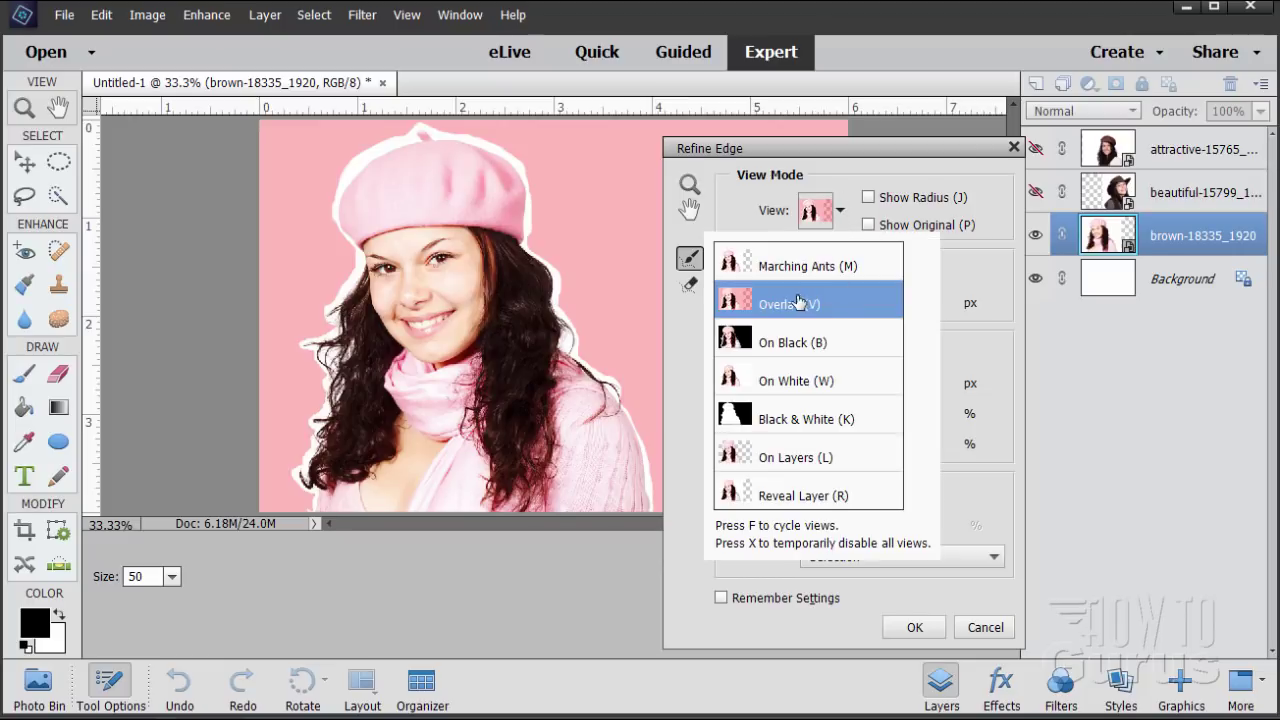
click(846, 222)
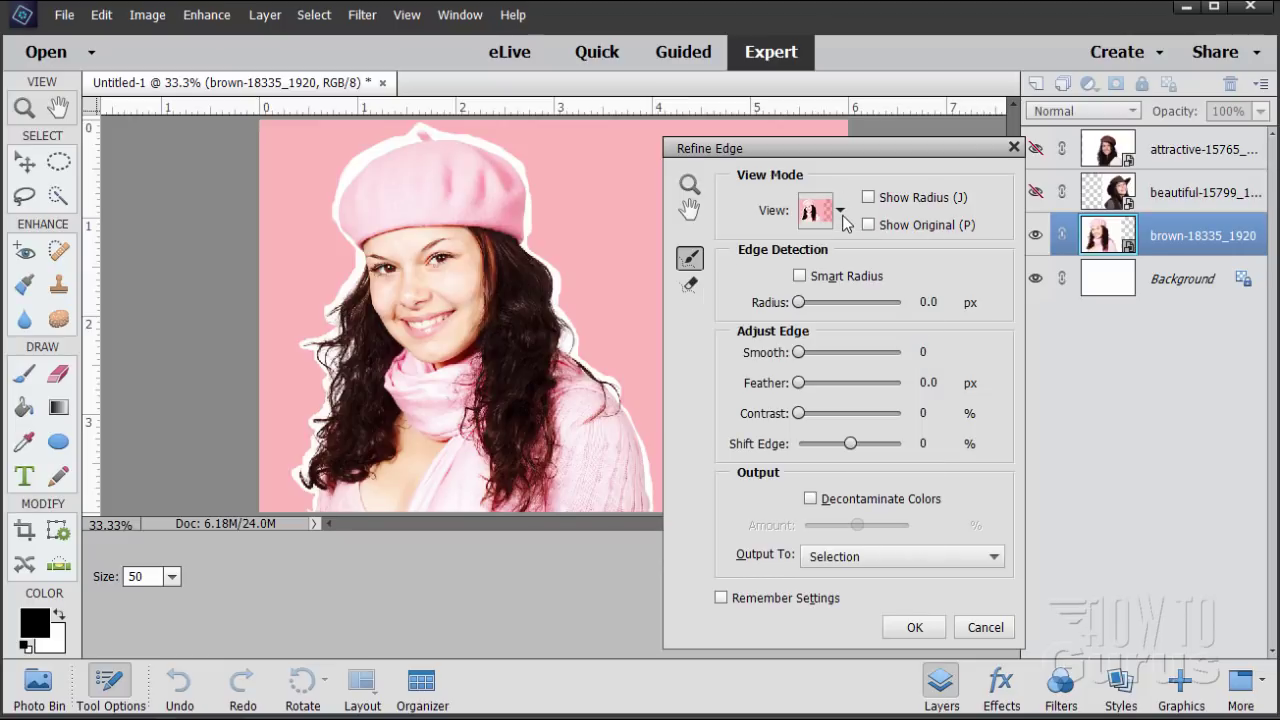
drag(875, 158, 849, 134)
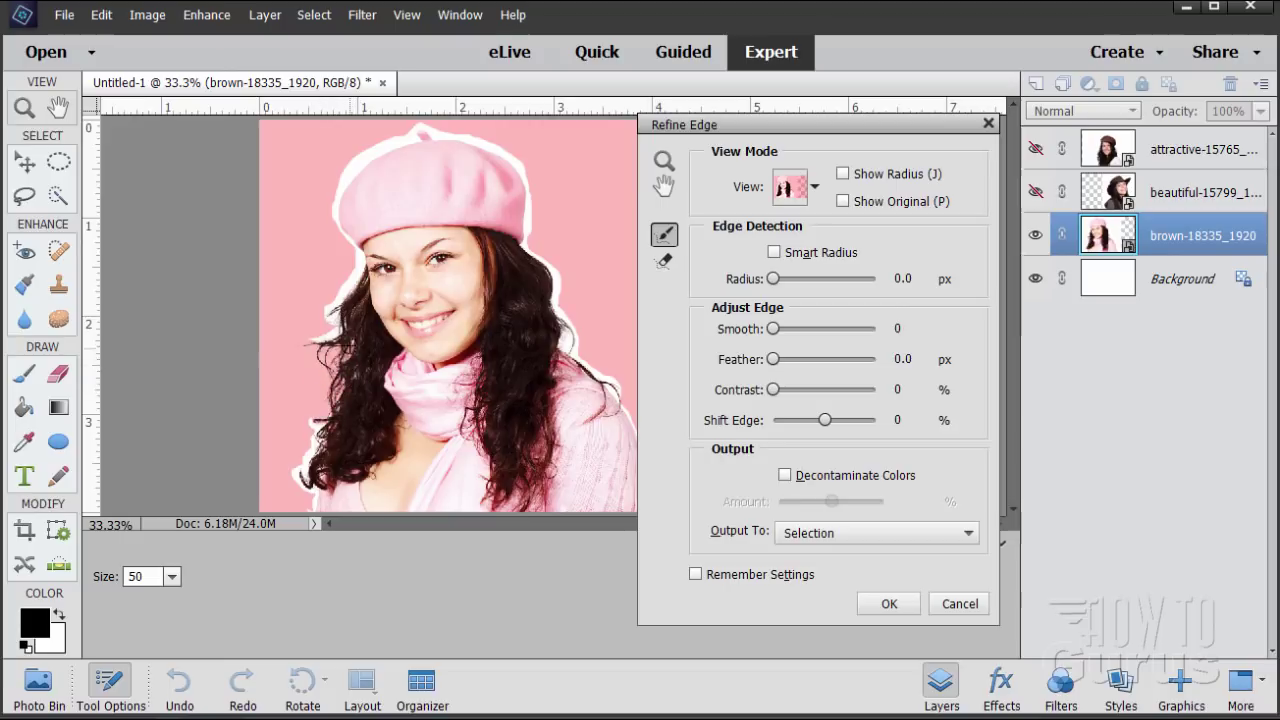
Brush the Refine Radius tool at size 50 around the pink beret model's hair, beret and shoulder edges to remove the white fringe
drag(303, 353, 335, 298)
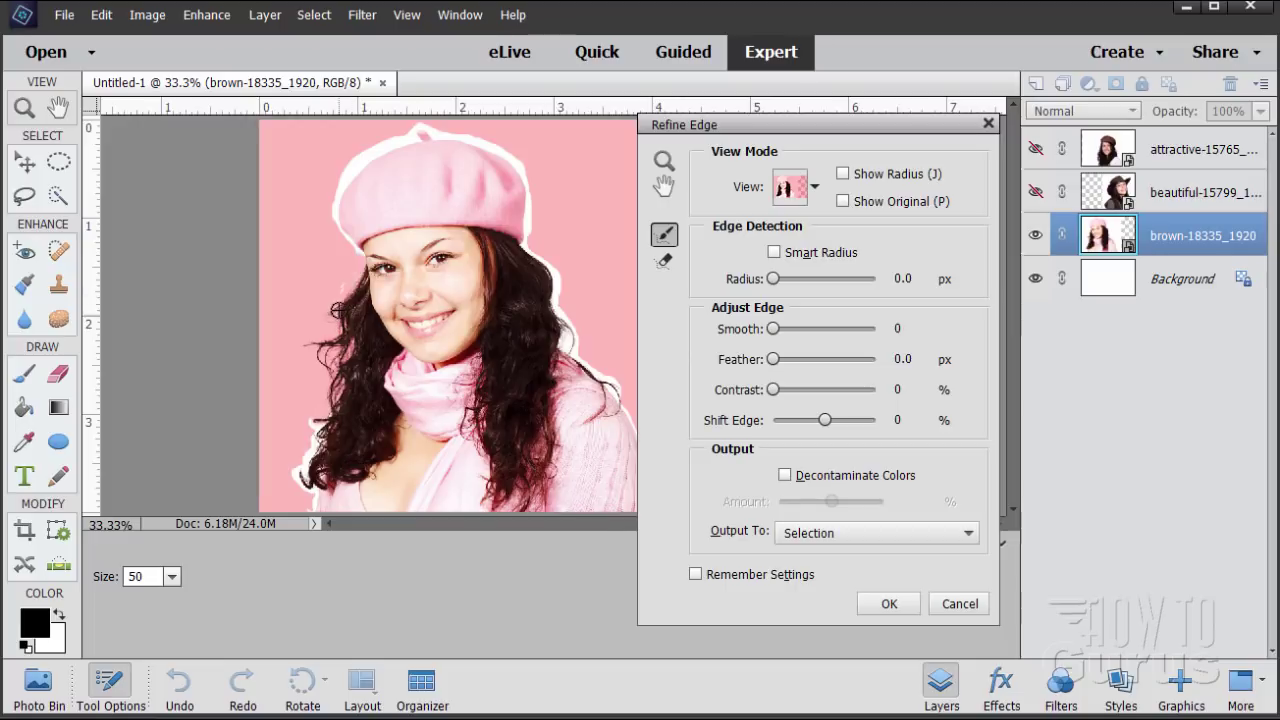
mouse_move(350, 246)
mouse_down()
mouse_move(334, 214)
mouse_move(341, 164)
mouse_up()
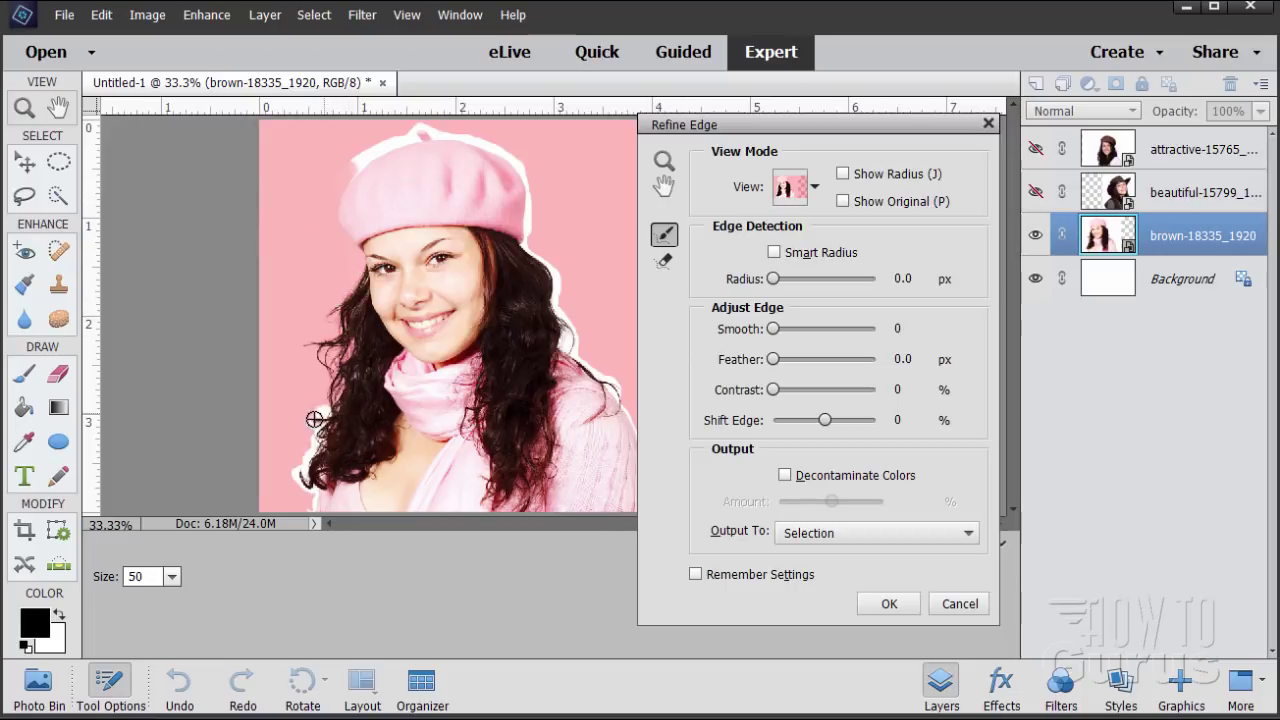
mouse_move(293, 484)
mouse_down()
mouse_move(311, 453)
mouse_move(294, 472)
mouse_move(314, 513)
mouse_move(289, 496)
mouse_move(267, 402)
mouse_move(302, 486)
mouse_move(345, 392)
mouse_up()
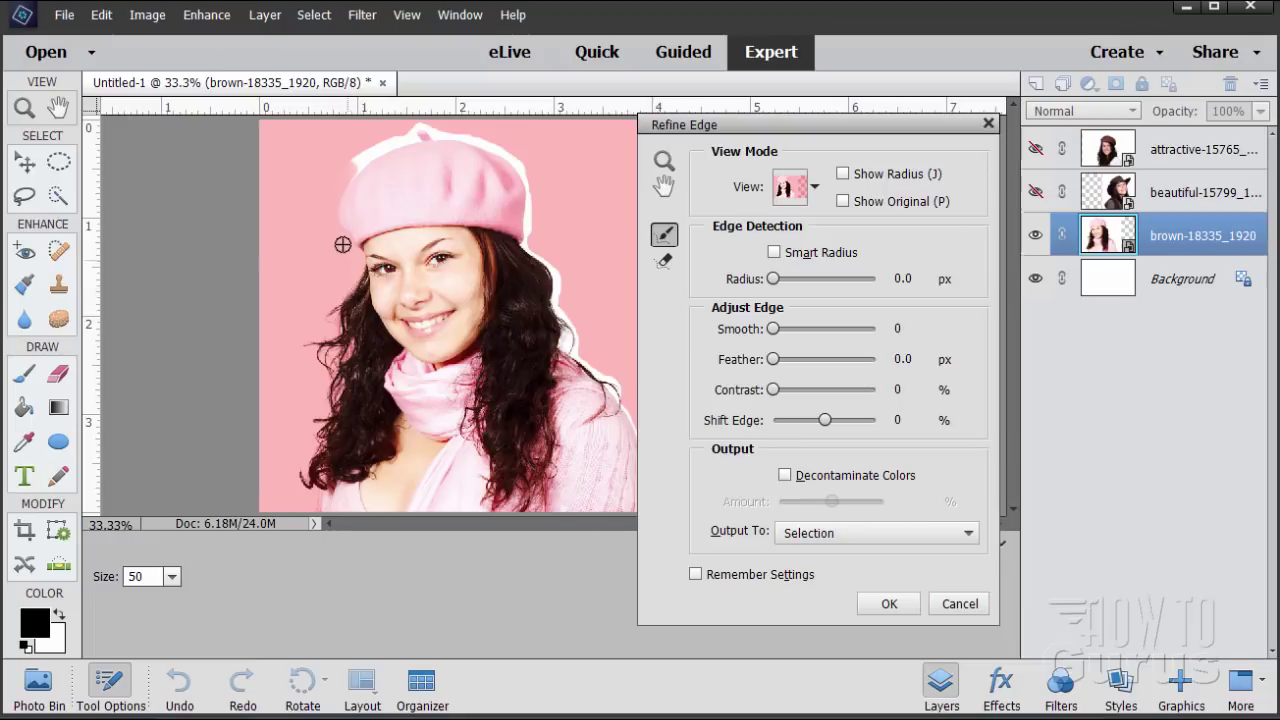
drag(361, 163, 431, 127)
mouse_move(348, 158)
mouse_down()
mouse_move(439, 131)
mouse_move(515, 160)
mouse_move(526, 245)
mouse_move(609, 294)
mouse_move(556, 277)
mouse_move(571, 349)
mouse_move(581, 343)
mouse_move(568, 313)
mouse_move(563, 342)
mouse_move(598, 377)
mouse_move(566, 348)
mouse_move(622, 406)
mouse_up()
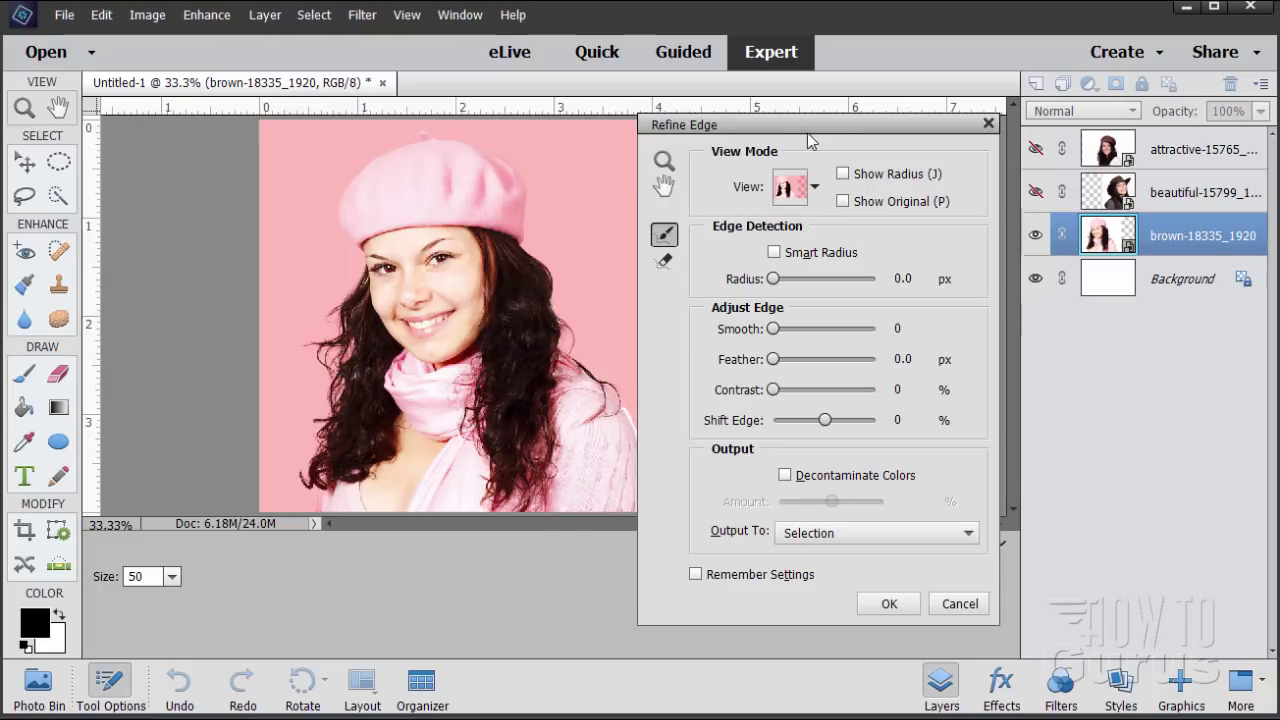
drag(810, 140, 878, 161)
drag(639, 404, 651, 505)
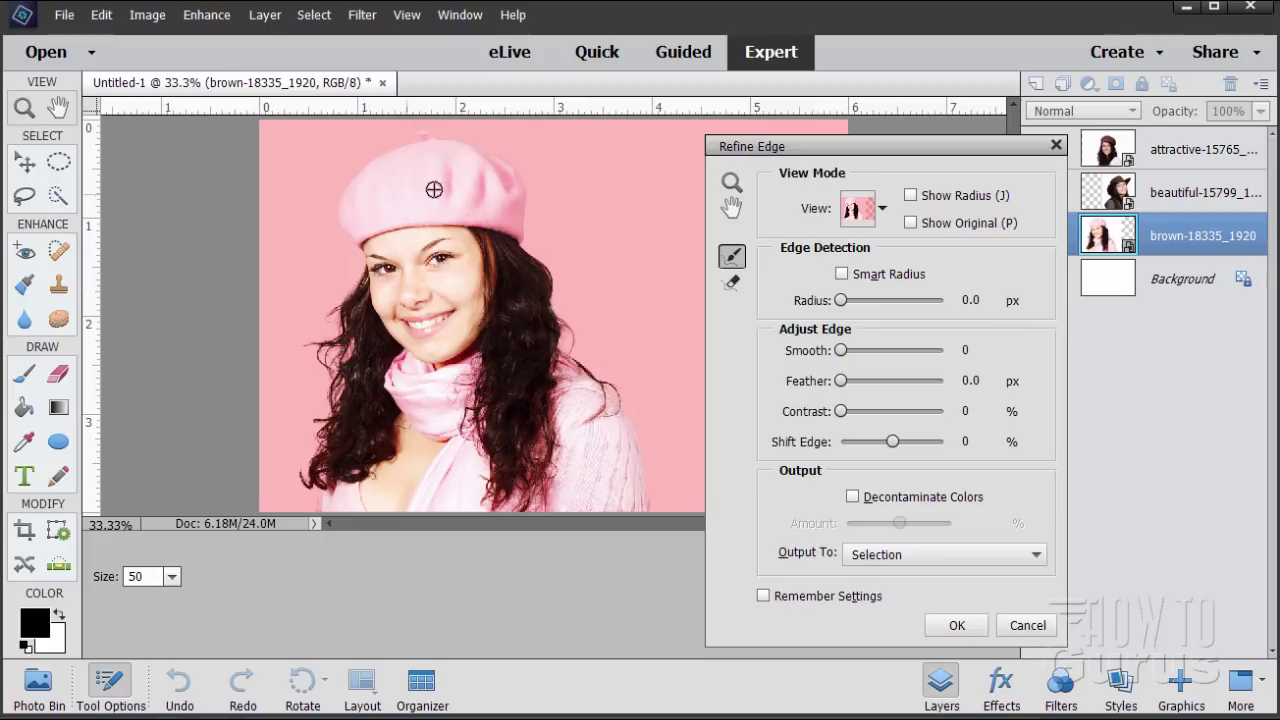
Preview the beret model's cutout in the On Black view and switch back to Overlay
click(882, 210)
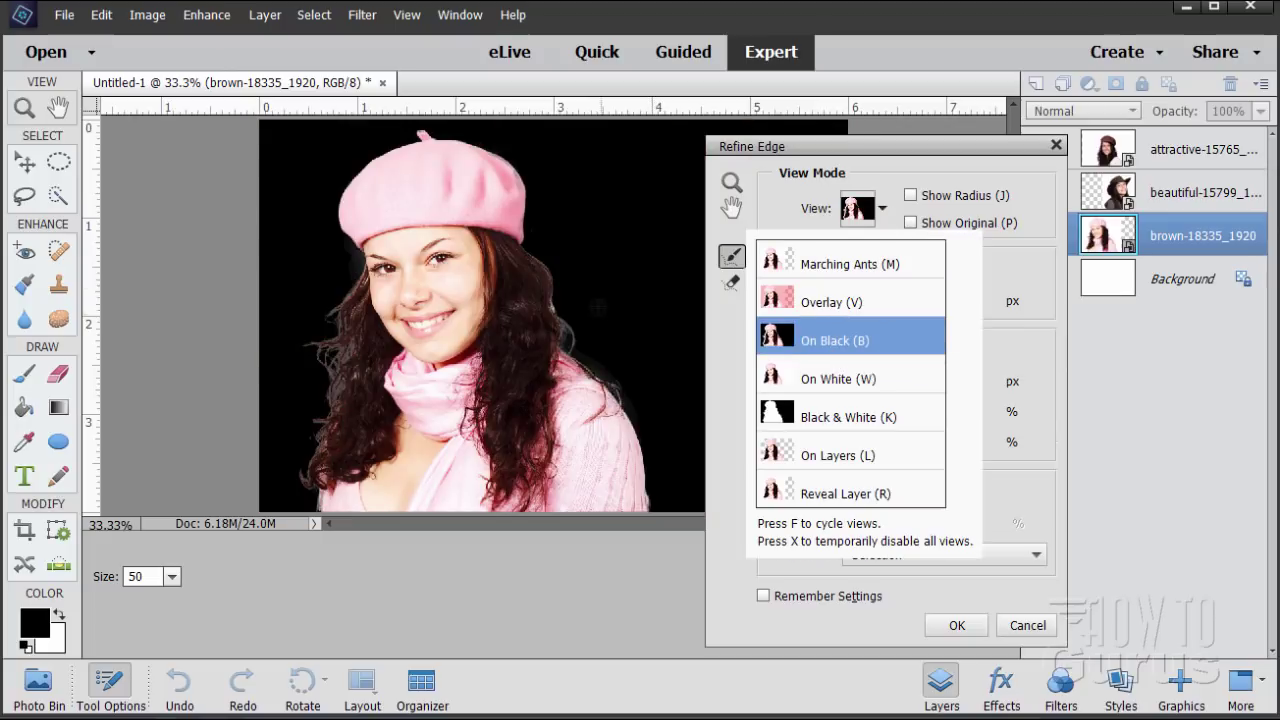
click(557, 304)
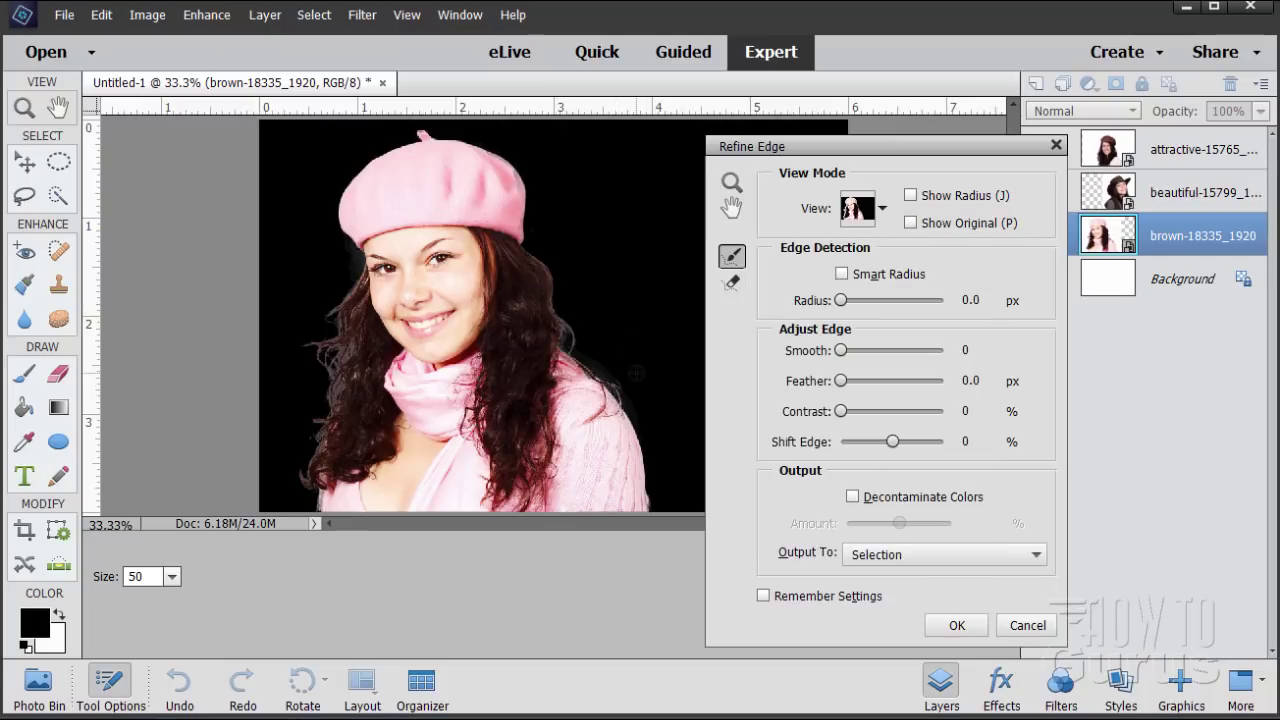
click(882, 210)
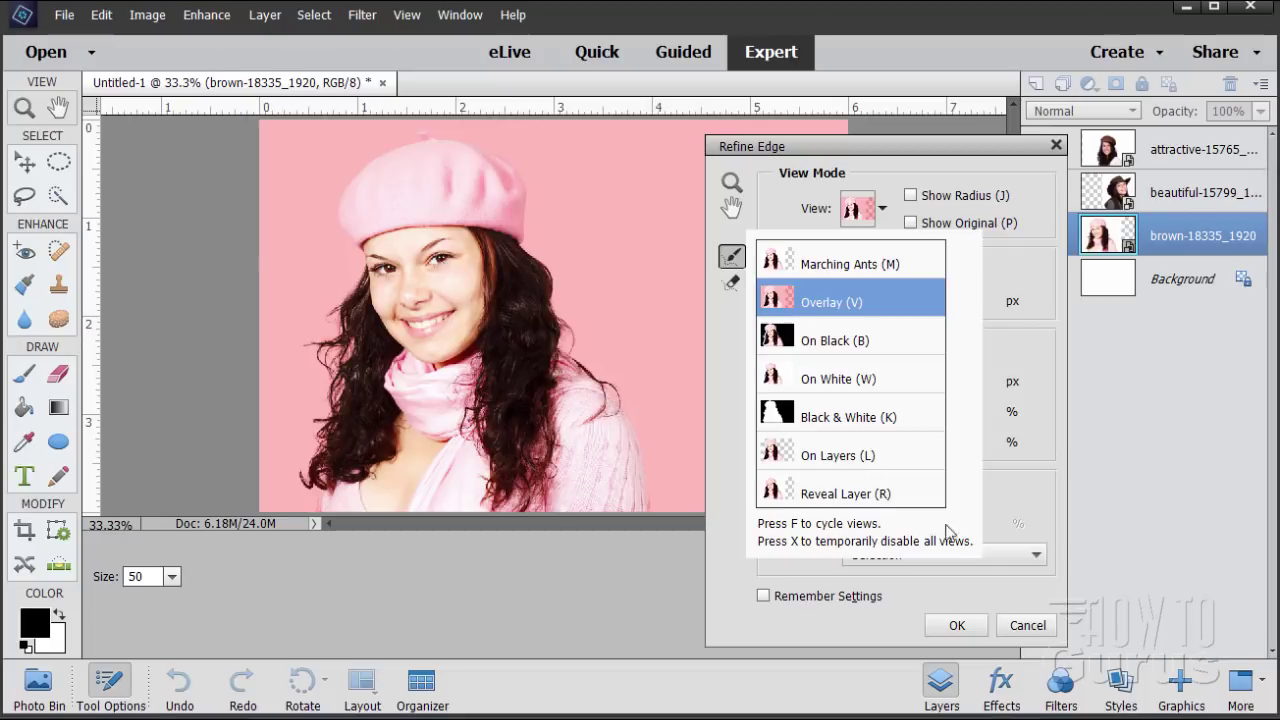
click(1036, 360)
Output the refined beret model selection as a New Layer with Layer Mask
click(990, 554)
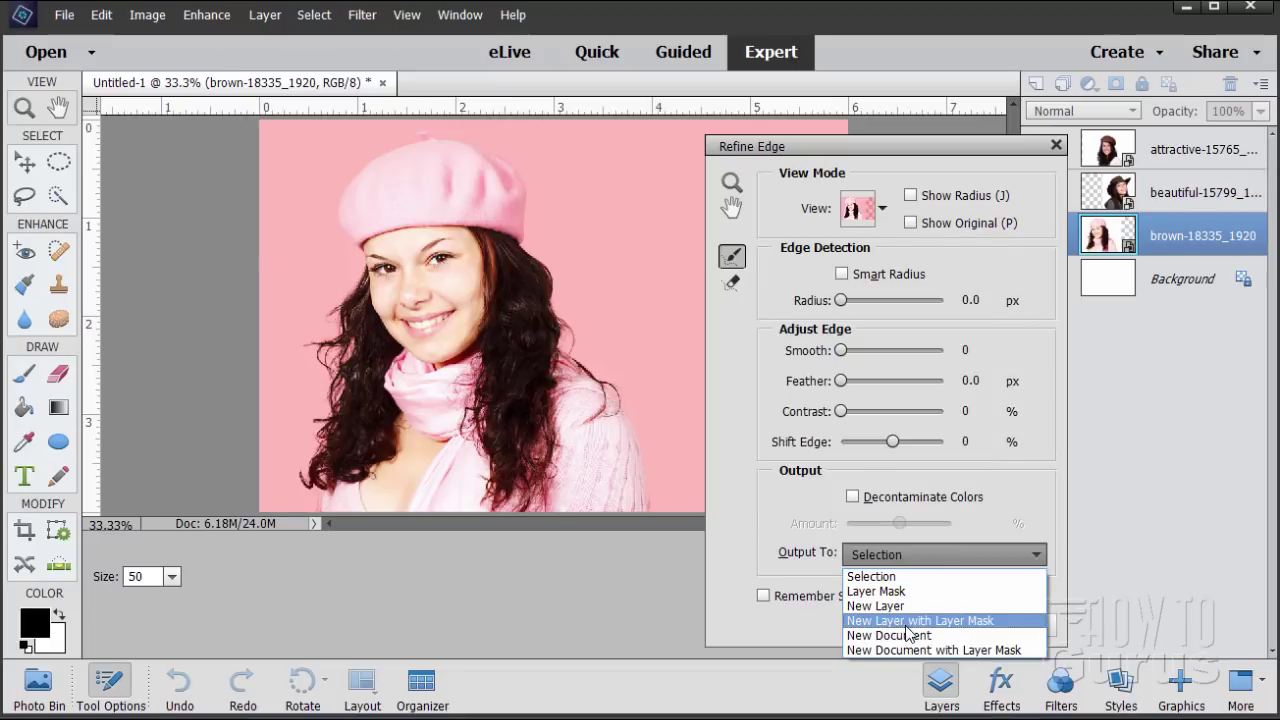
click(906, 623)
click(970, 626)
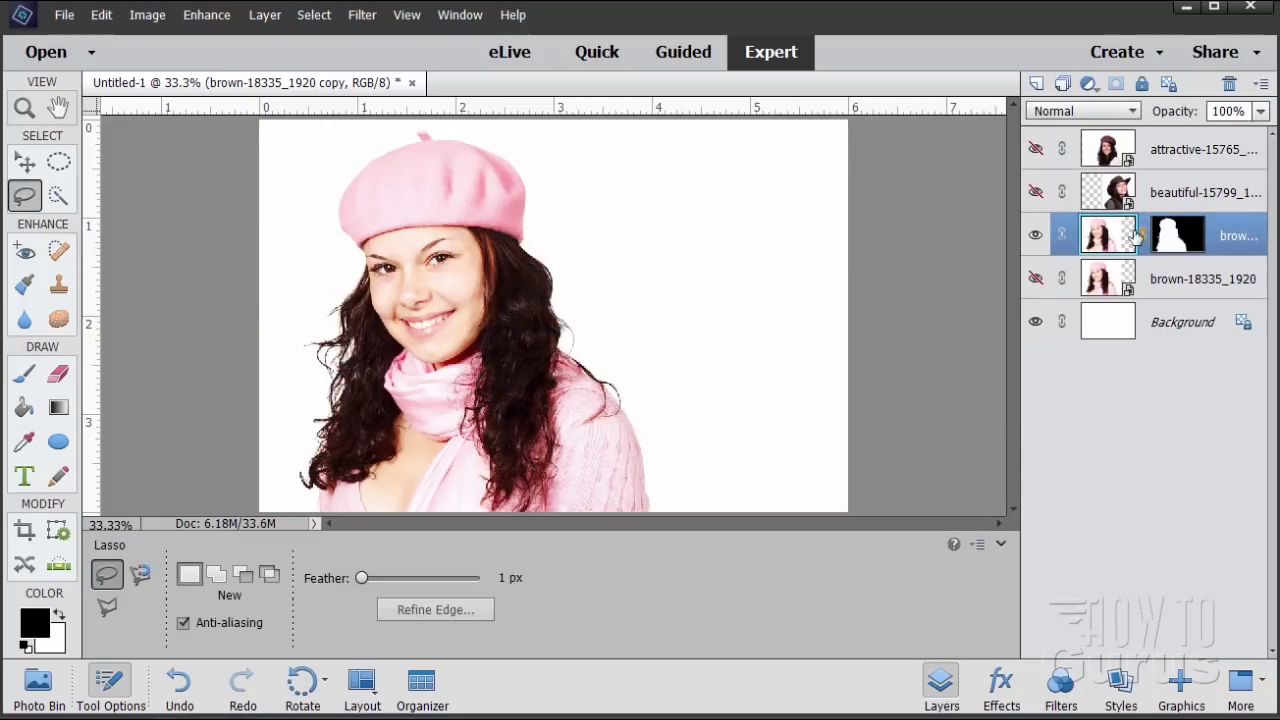
Hide the Background and the masked beret layer, and show and select the beautiful-15799 layer
click(1035, 322)
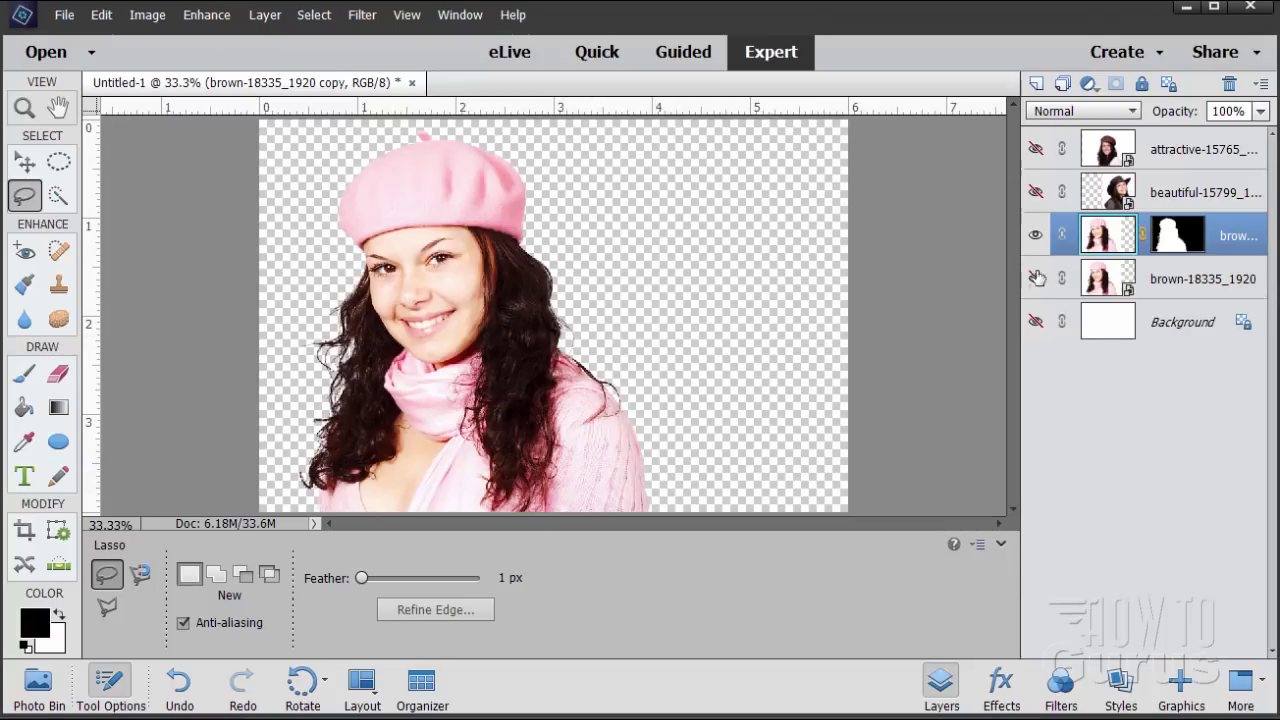
click(1035, 237)
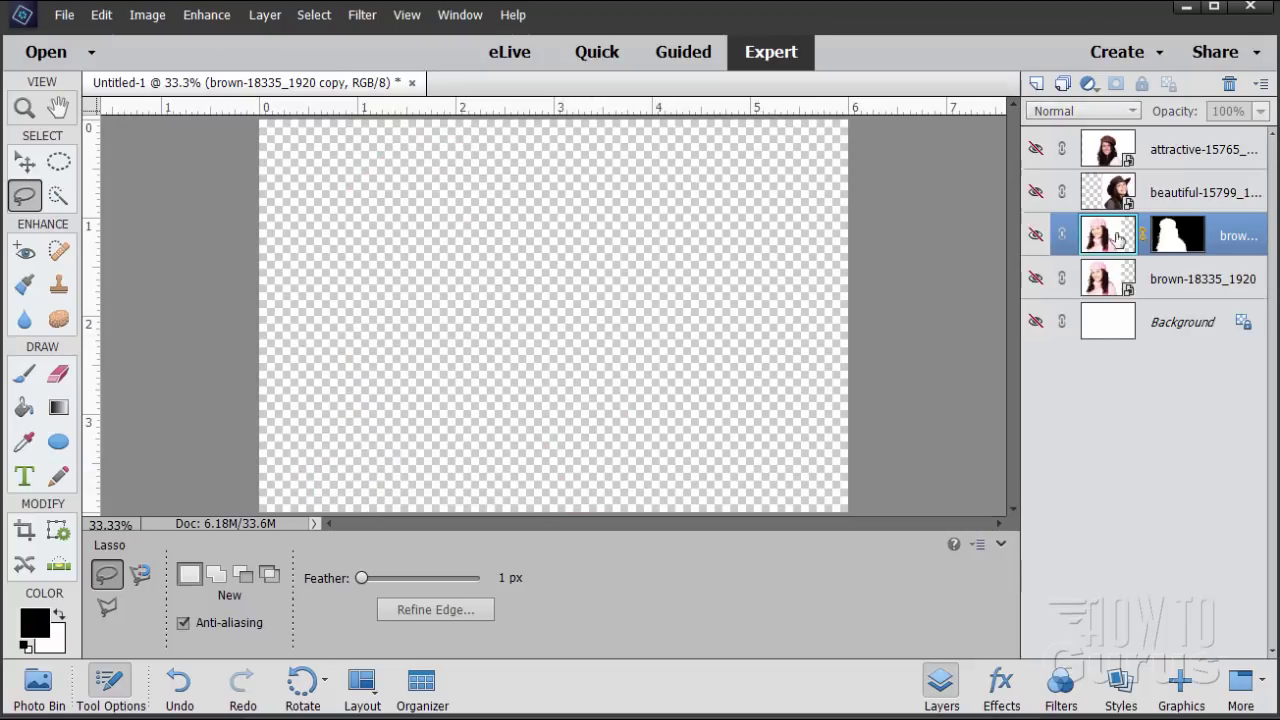
click(1036, 192)
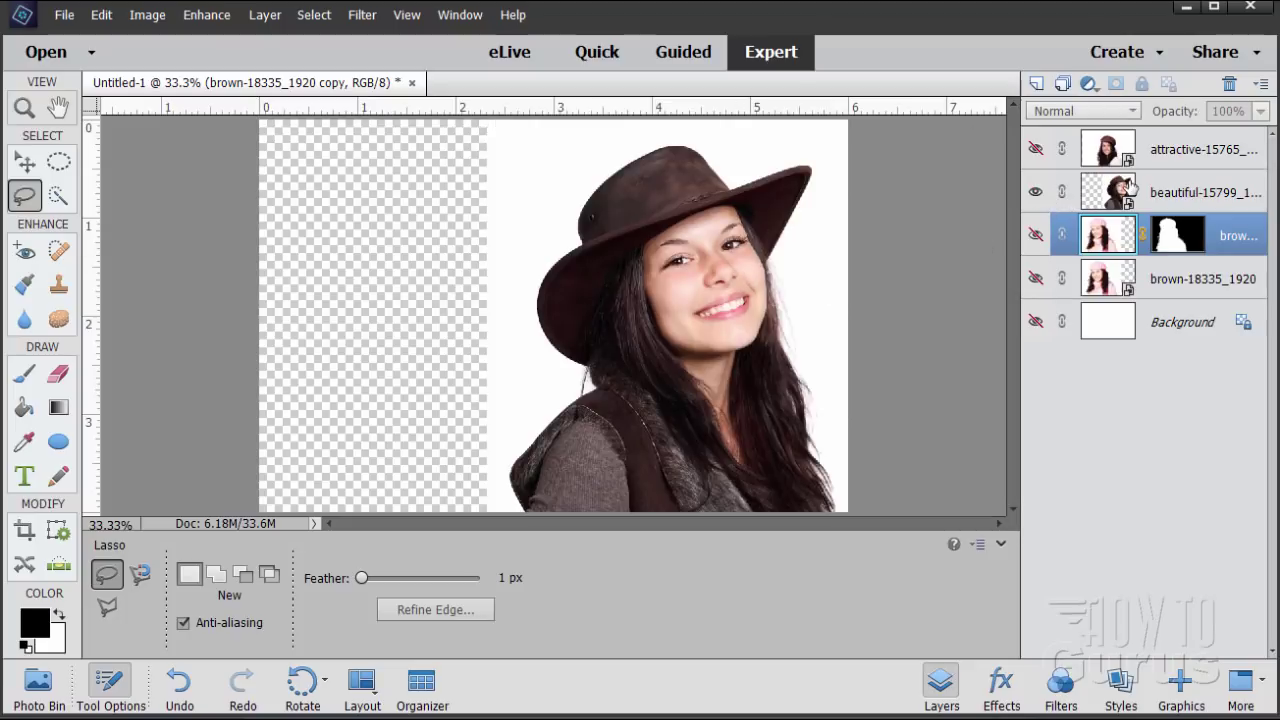
click(1163, 194)
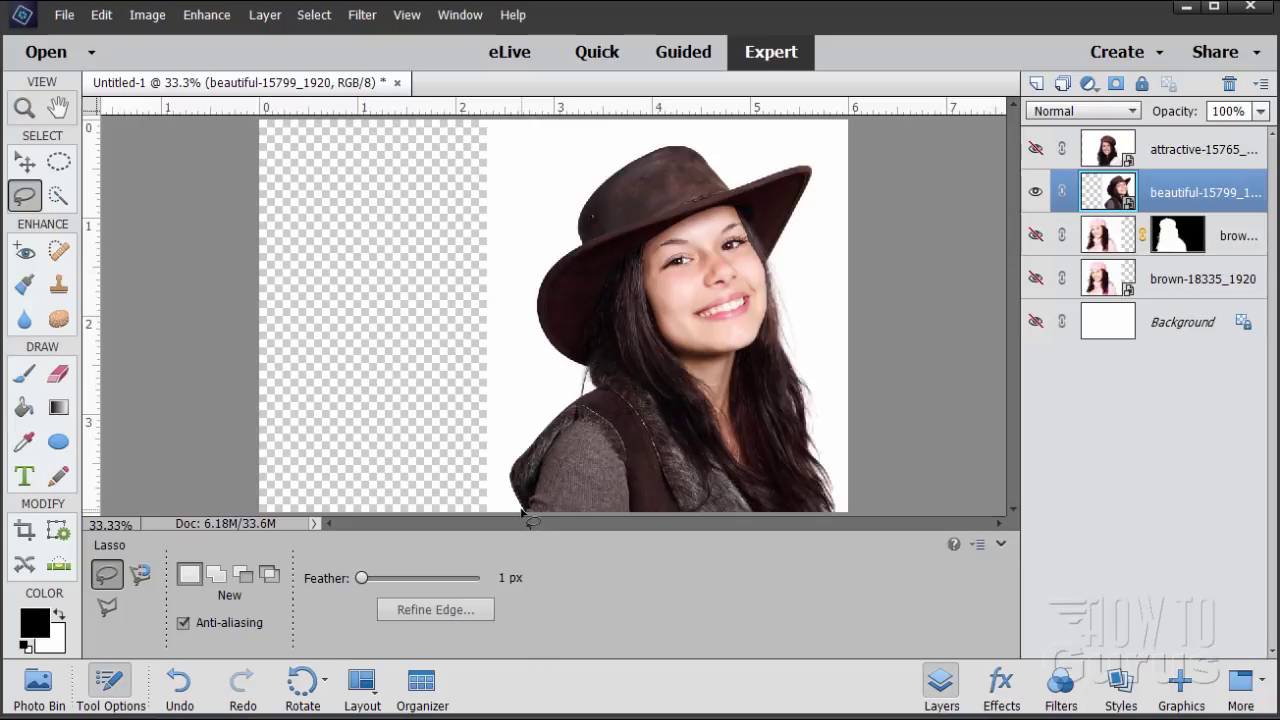
Lasso a loose selection around the brown-hat model with 1 px feather and open Refine Edge for it
mouse_move(515, 497)
mouse_down()
mouse_move(582, 404)
mouse_move(538, 282)
mouse_move(577, 228)
mouse_up()
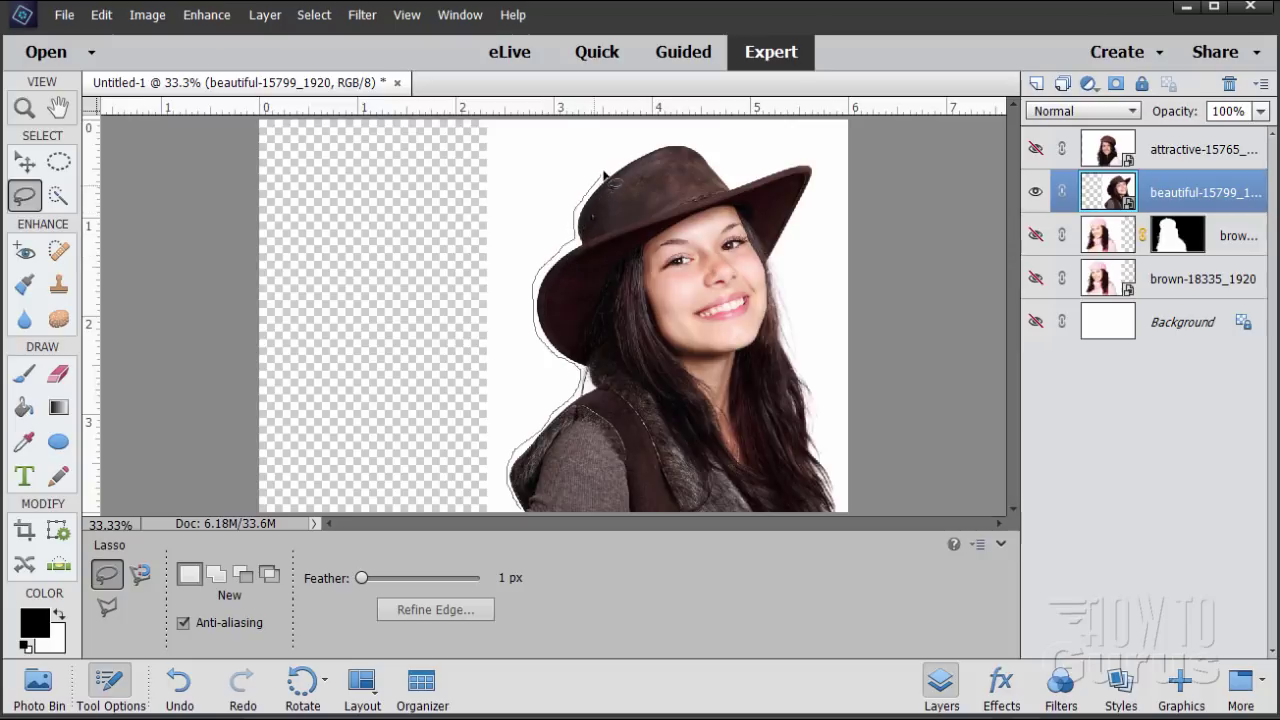
mouse_move(659, 145)
mouse_down()
mouse_move(707, 139)
mouse_move(730, 176)
mouse_move(822, 162)
mouse_move(776, 268)
mouse_move(842, 512)
mouse_move(527, 531)
mouse_up()
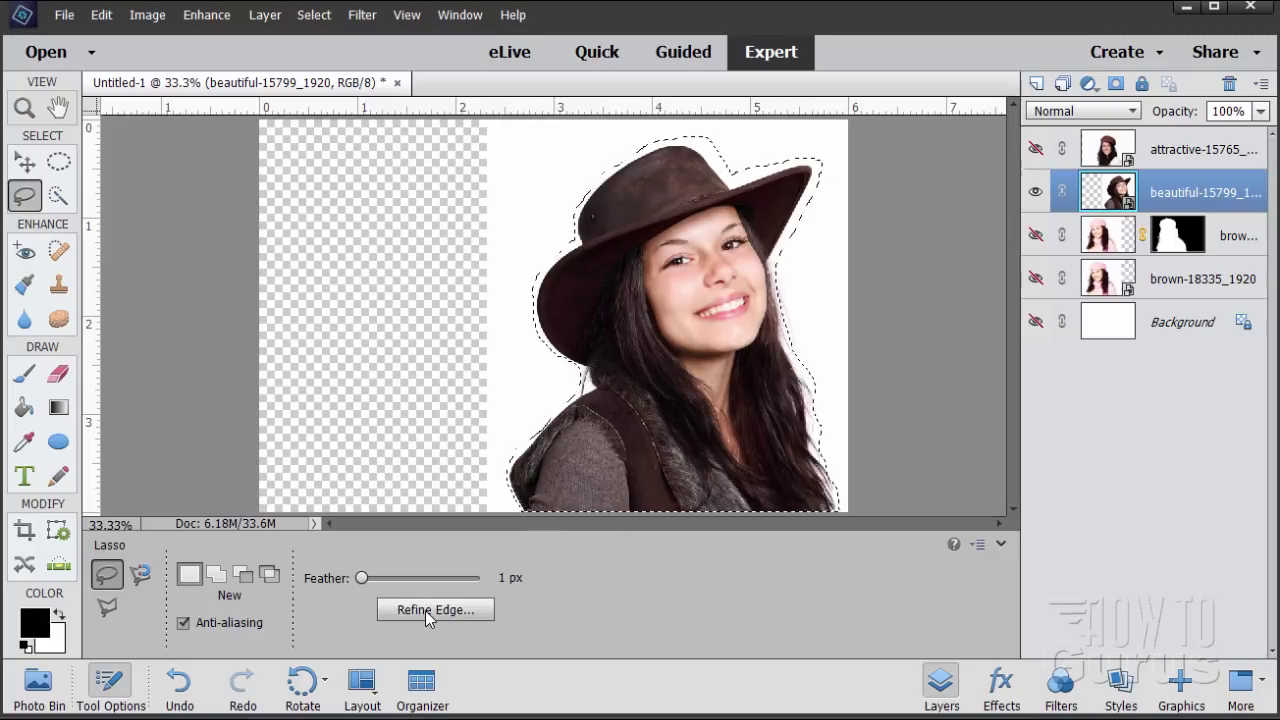
click(426, 610)
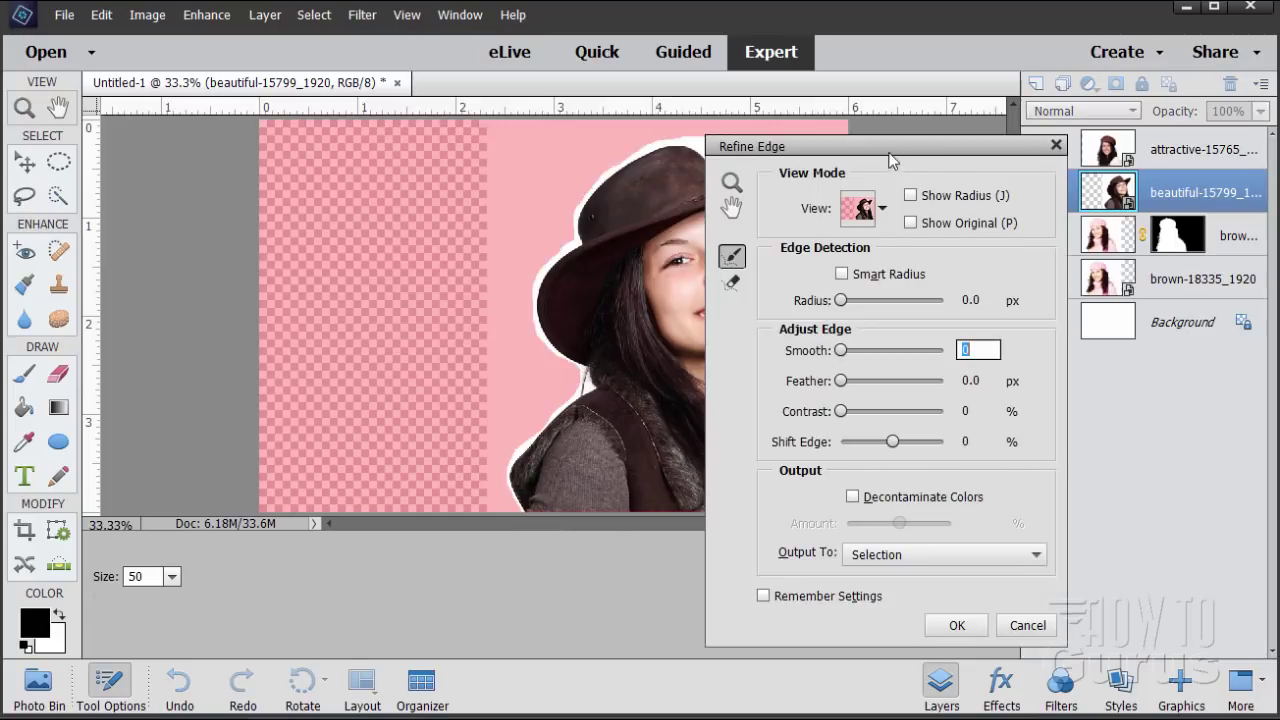
drag(890, 160, 928, 172)
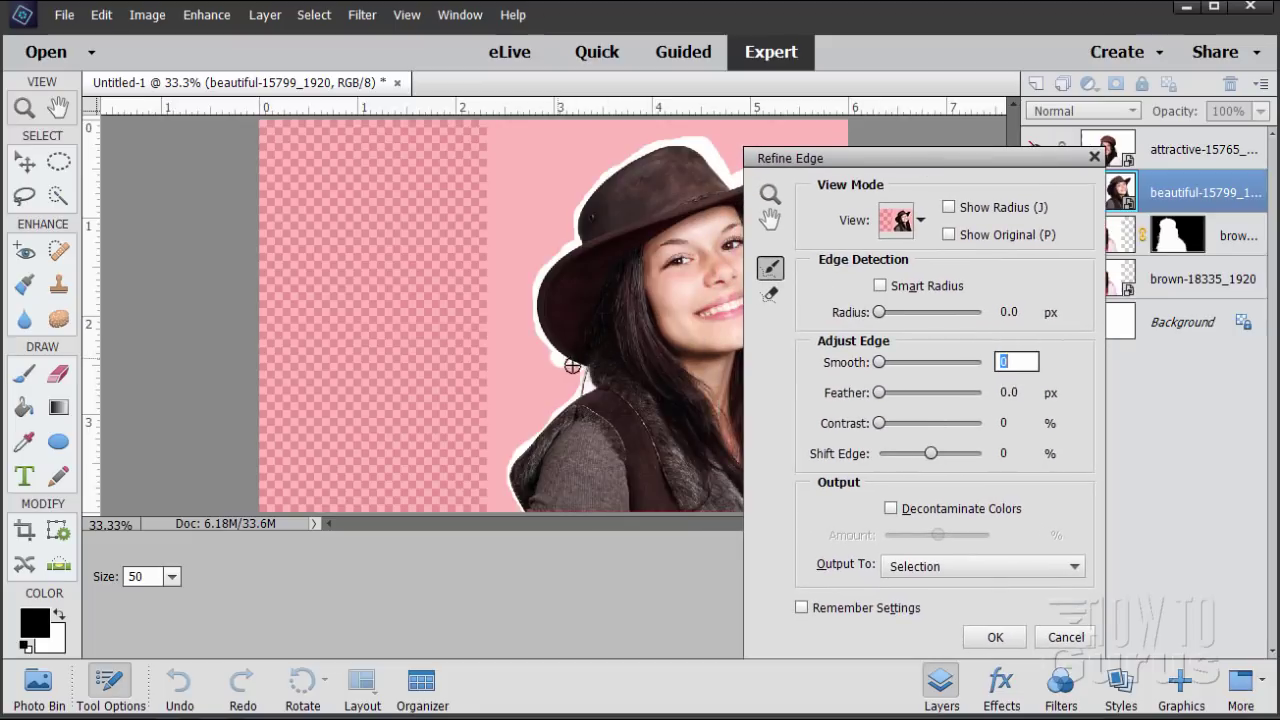
Brush the Refine Radius tool around the brown-hat model's vest, hat and hair edges, moving the dialog clear of her
mouse_move(578, 392)
mouse_down()
mouse_move(516, 462)
mouse_move(508, 510)
mouse_move(530, 516)
mouse_up()
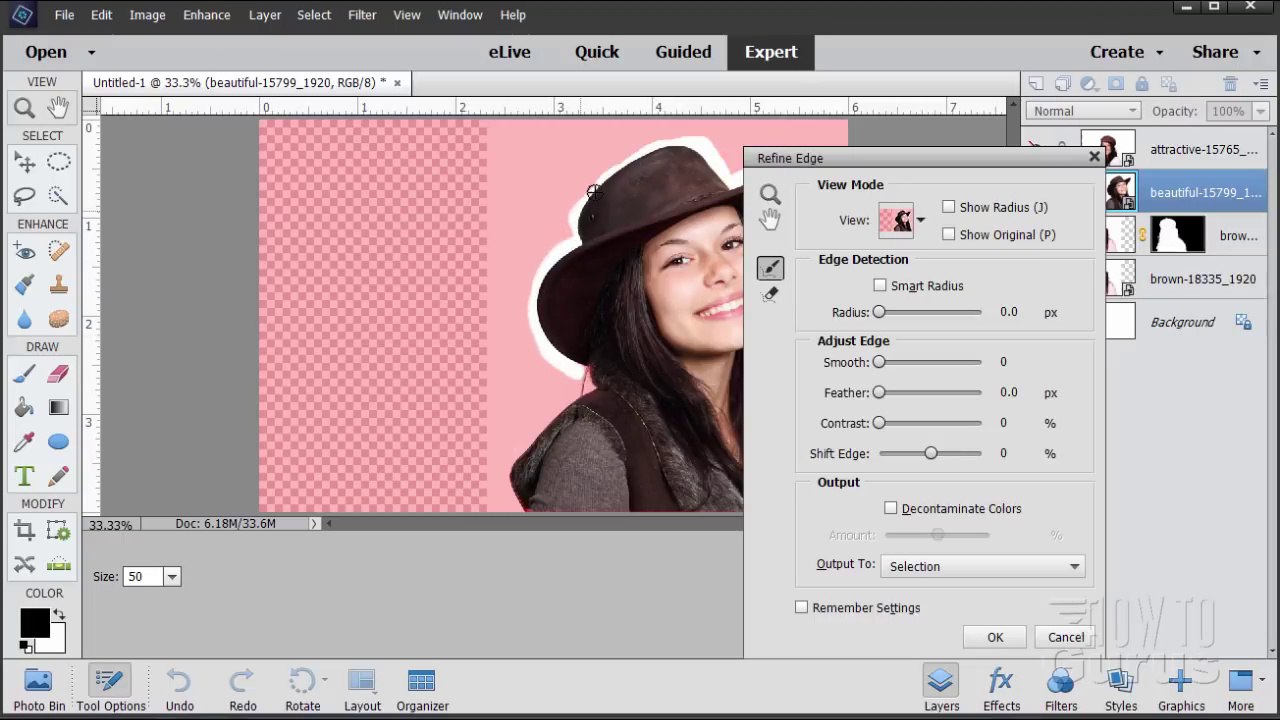
mouse_move(594, 191)
mouse_down()
mouse_move(630, 160)
mouse_move(689, 142)
mouse_up()
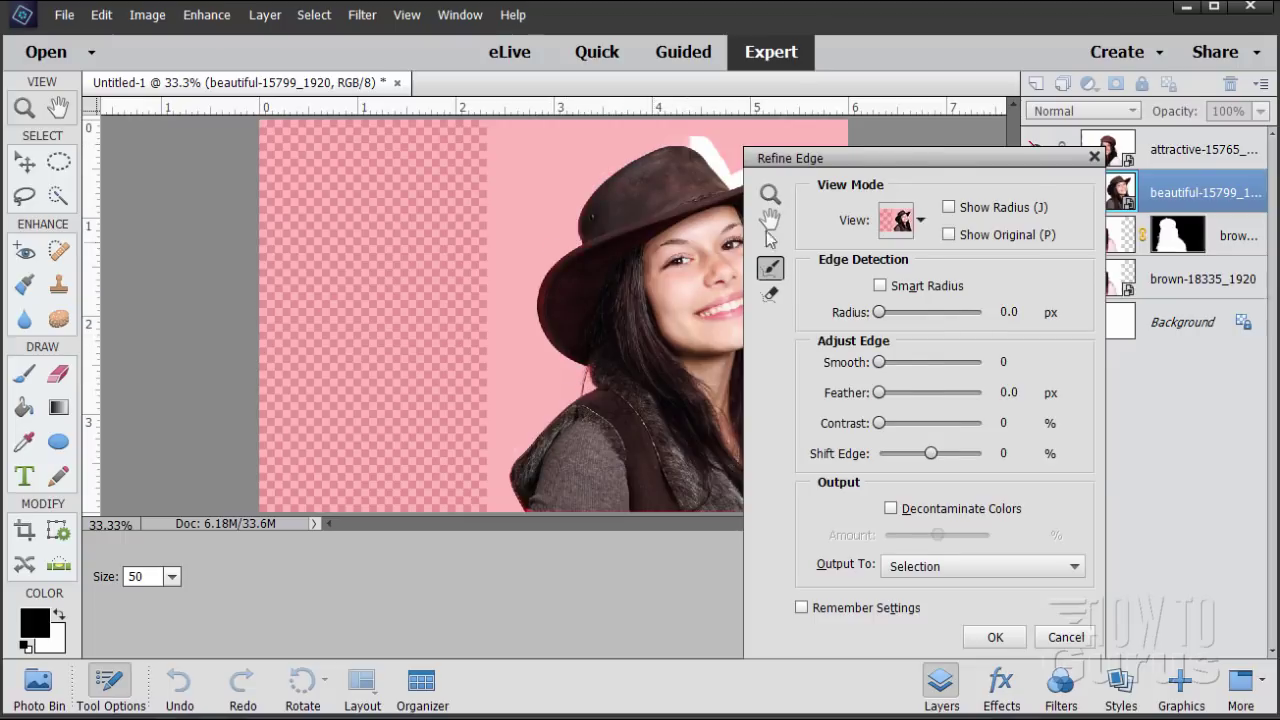
mouse_move(890, 157)
mouse_down()
mouse_move(973, 156)
mouse_move(907, 125)
mouse_move(297, 131)
mouse_up()
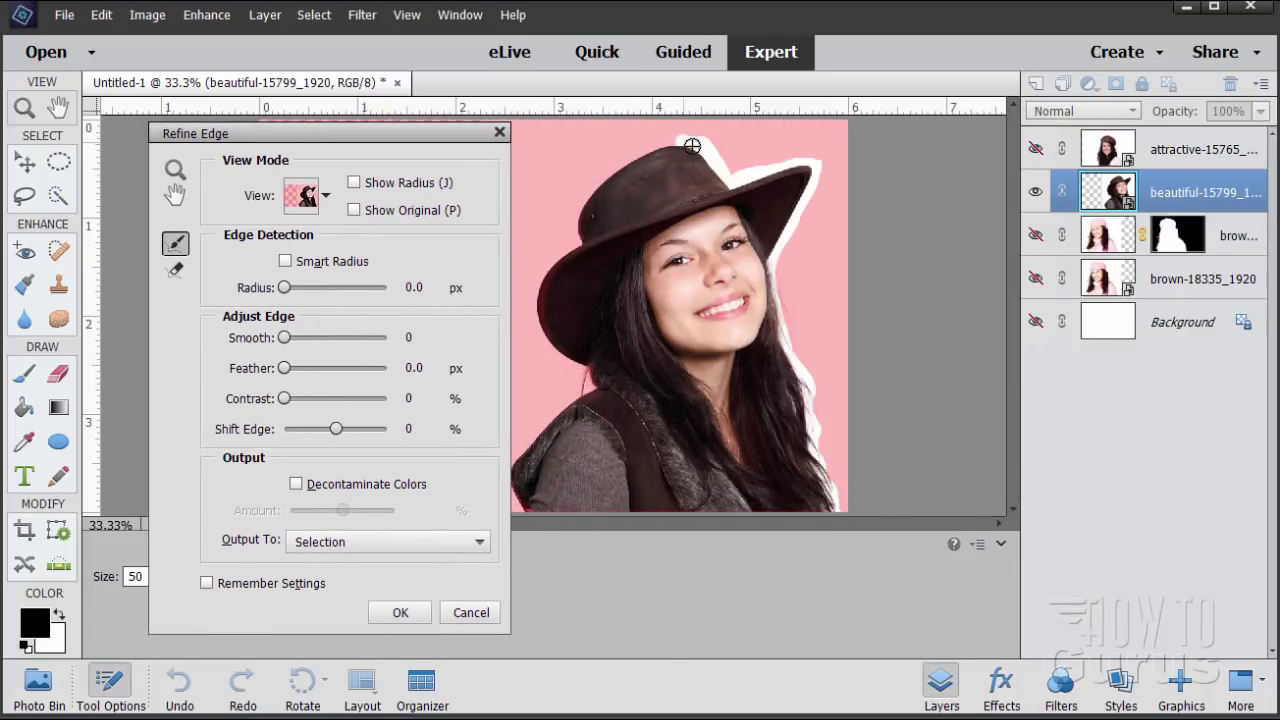
mouse_move(692, 146)
mouse_down()
mouse_move(737, 187)
mouse_move(817, 160)
mouse_move(745, 172)
mouse_move(682, 141)
mouse_up()
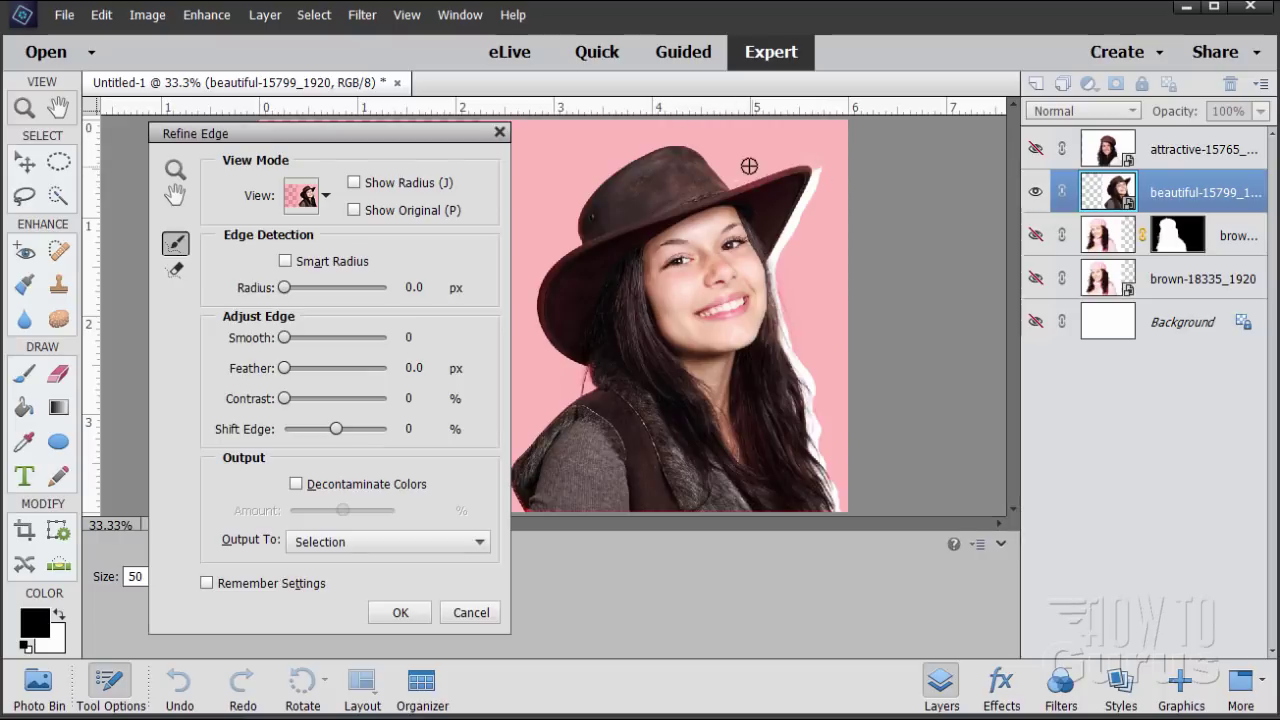
mouse_move(820, 160)
mouse_down()
mouse_move(778, 268)
mouse_move(782, 340)
mouse_move(836, 512)
mouse_up()
drag(821, 381, 812, 428)
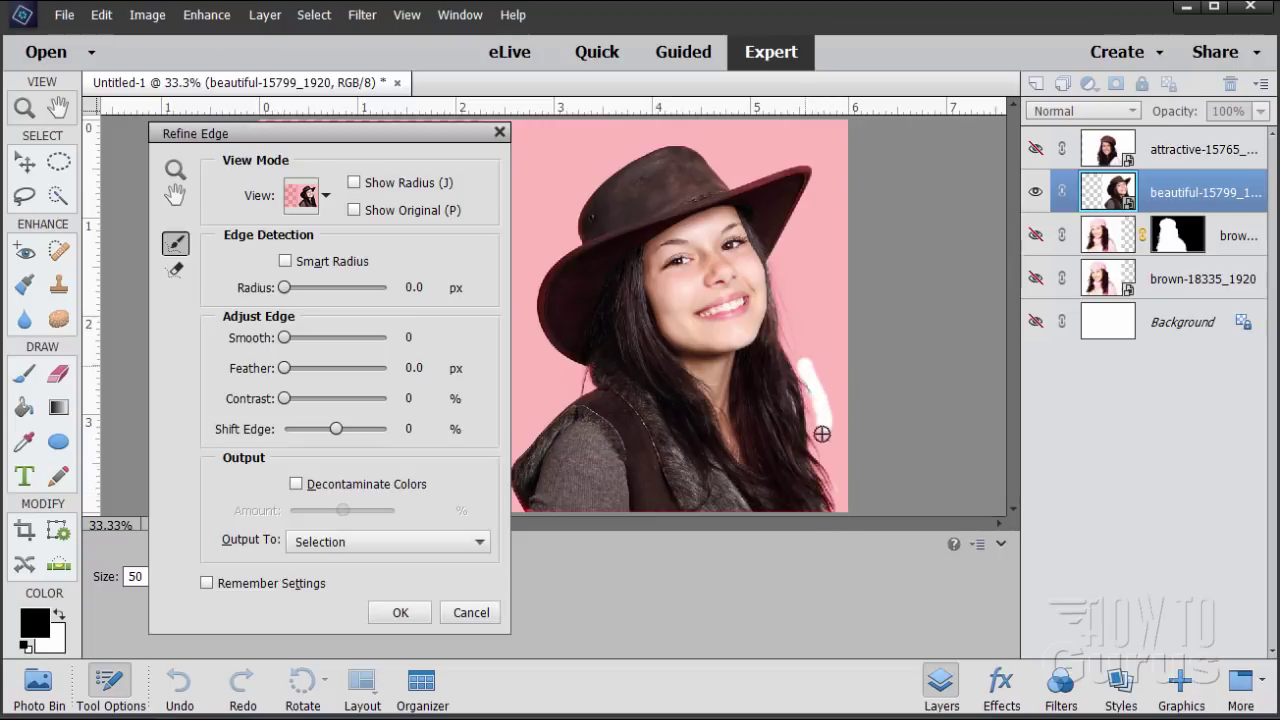
drag(834, 480, 829, 509)
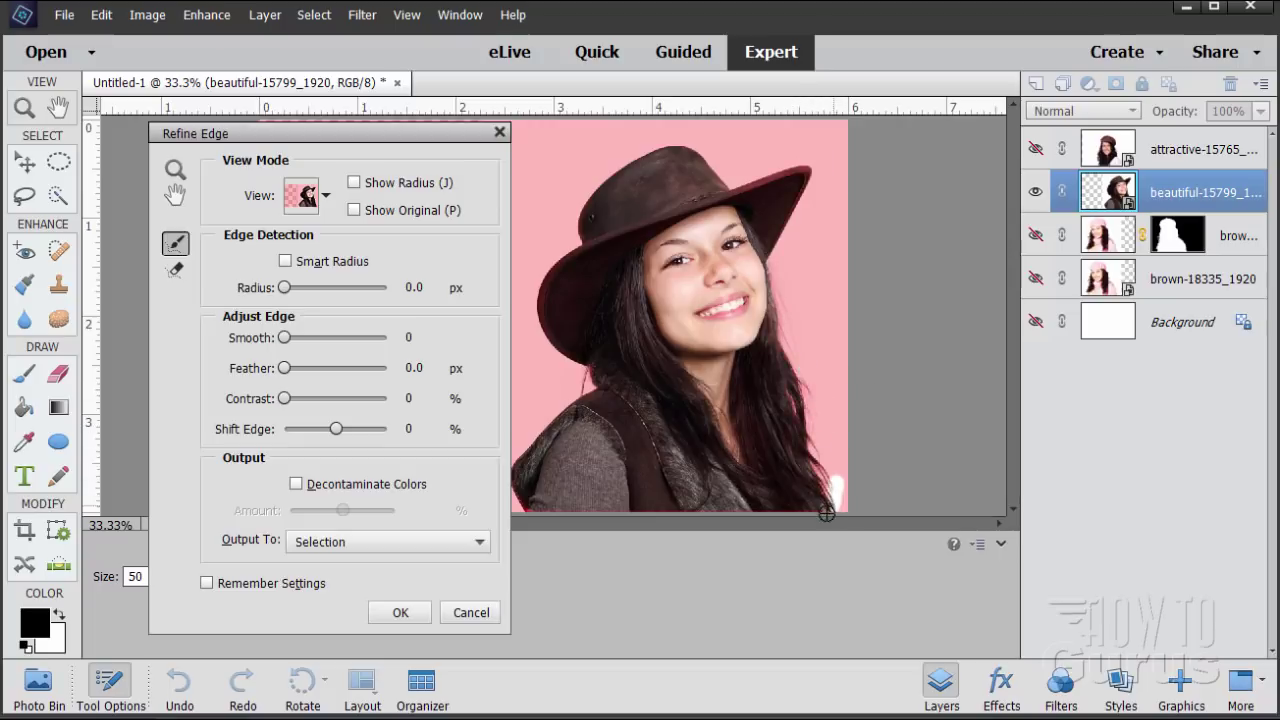
Check the hat model's cutout in On Black view, touch up the edge beside the hat brim and return to Overlay
click(326, 197)
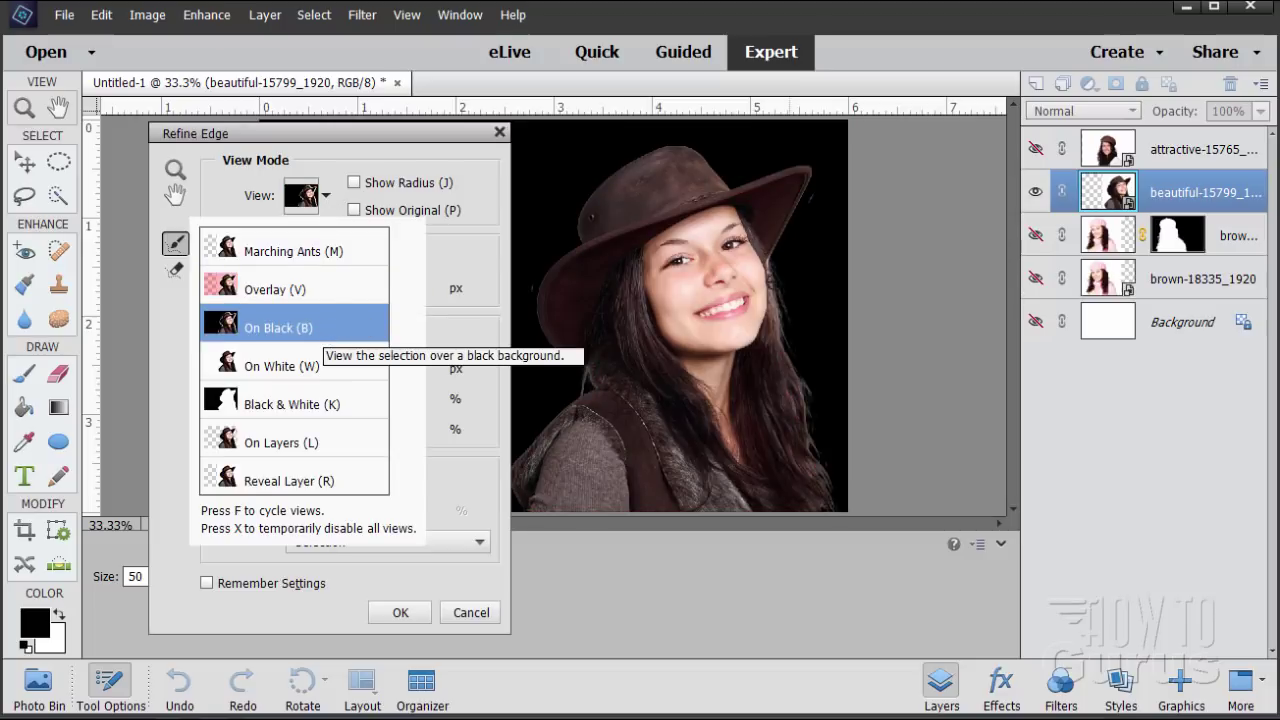
click(300, 328)
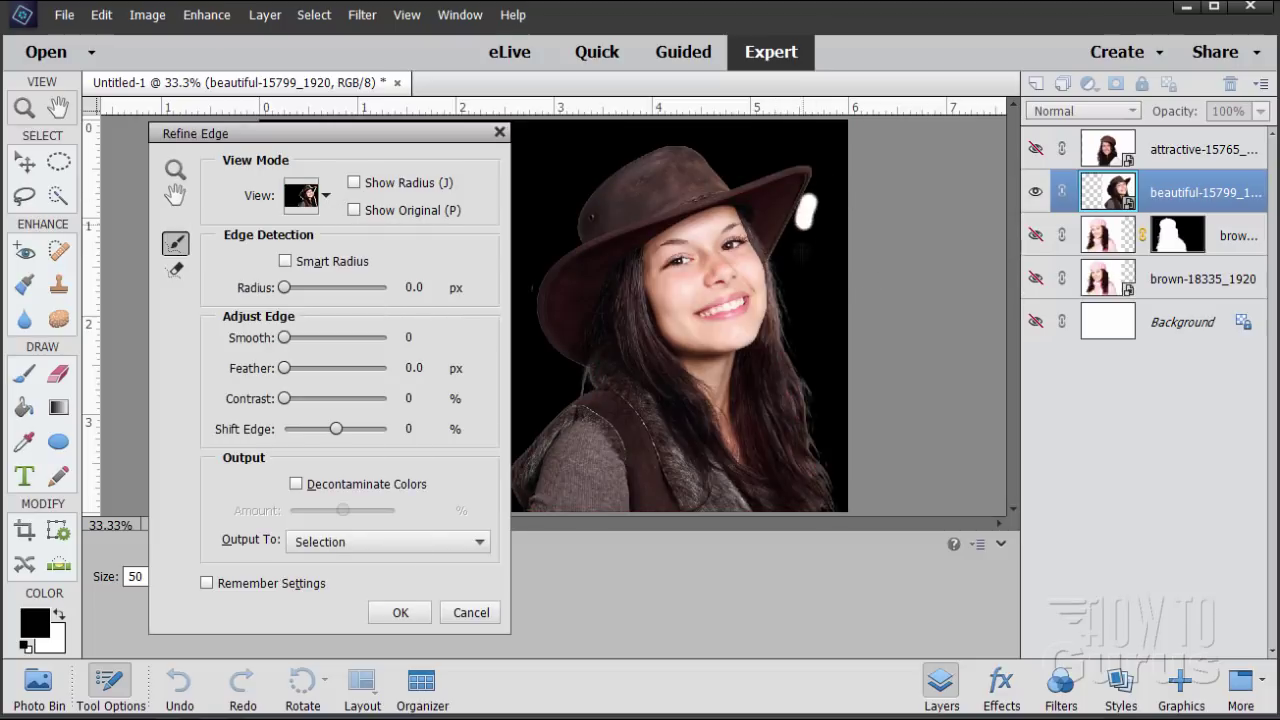
click(326, 196)
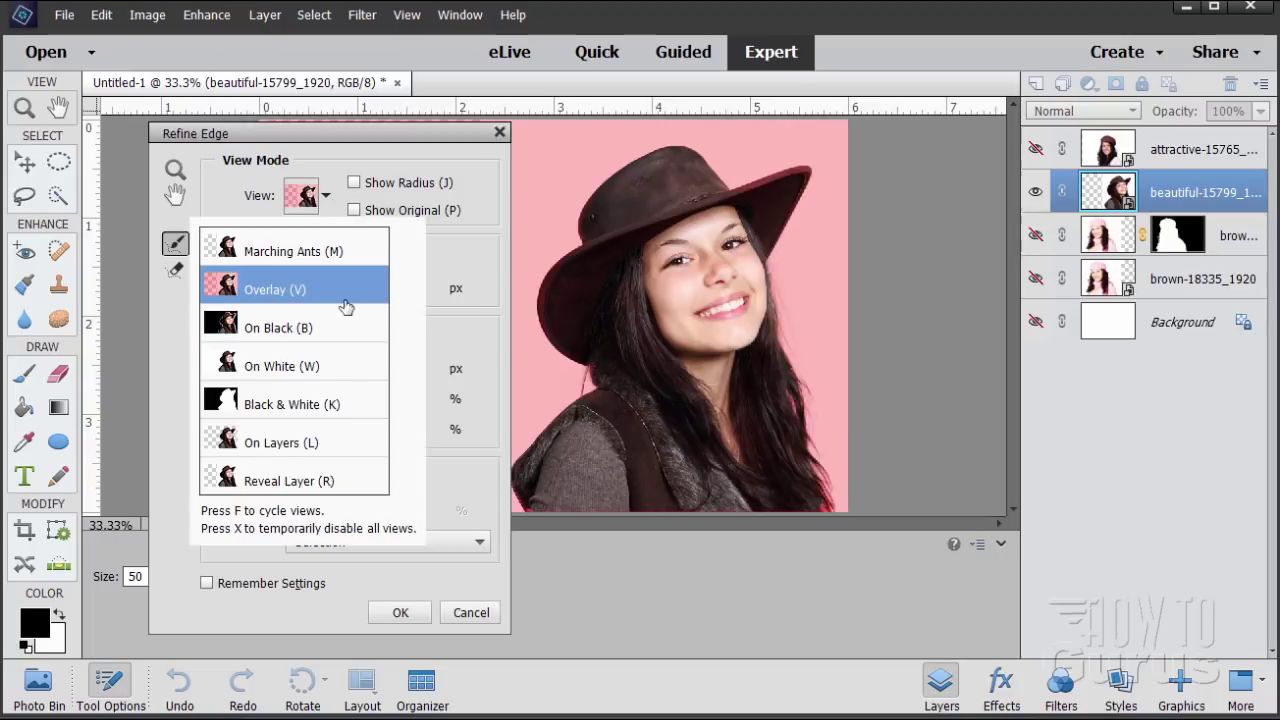
Output the refined brown-hat model selection as a New Layer with Layer Mask
click(438, 545)
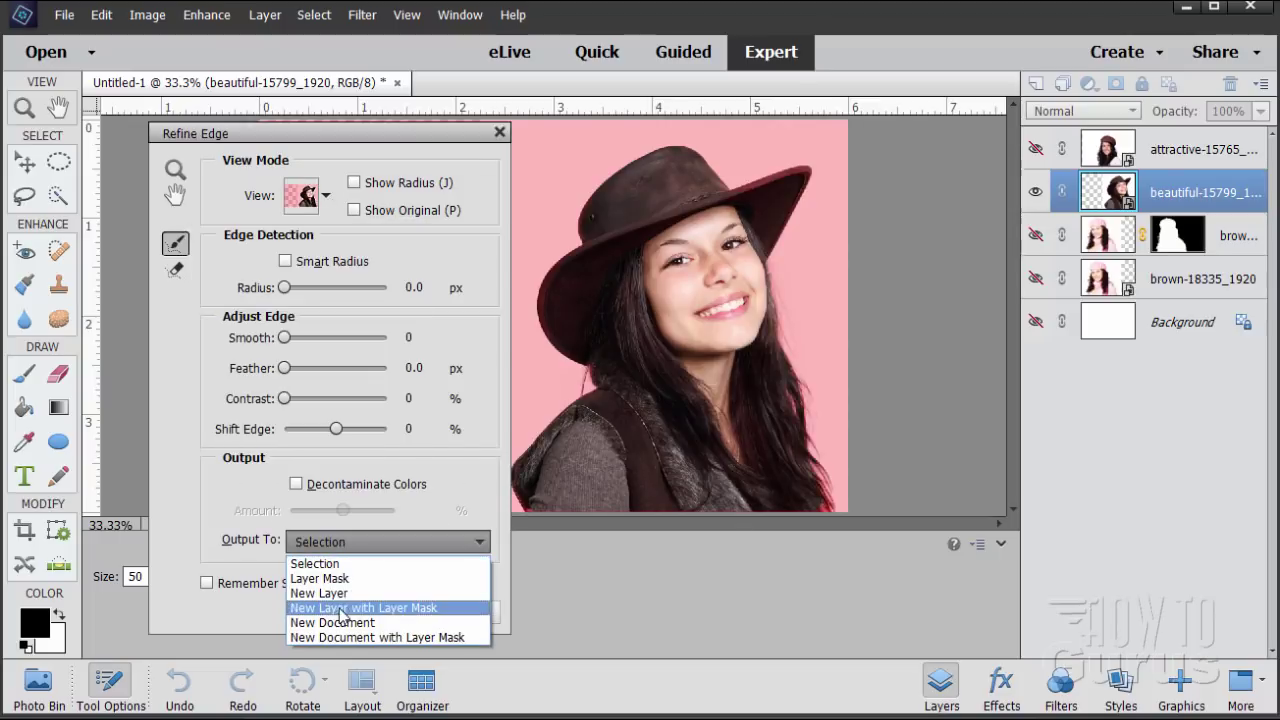
click(357, 612)
click(400, 610)
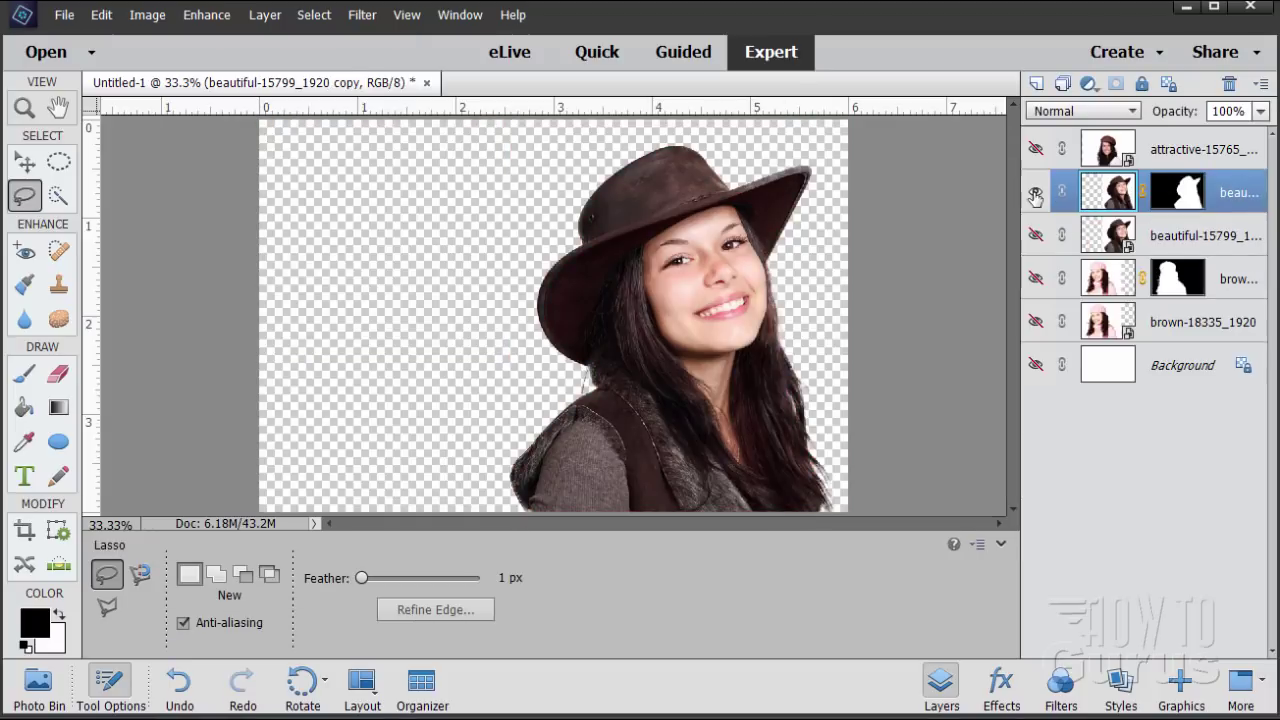
Hide the masked brown-hat layer, and show and select the attractive-15765 layer
click(1035, 193)
click(1036, 150)
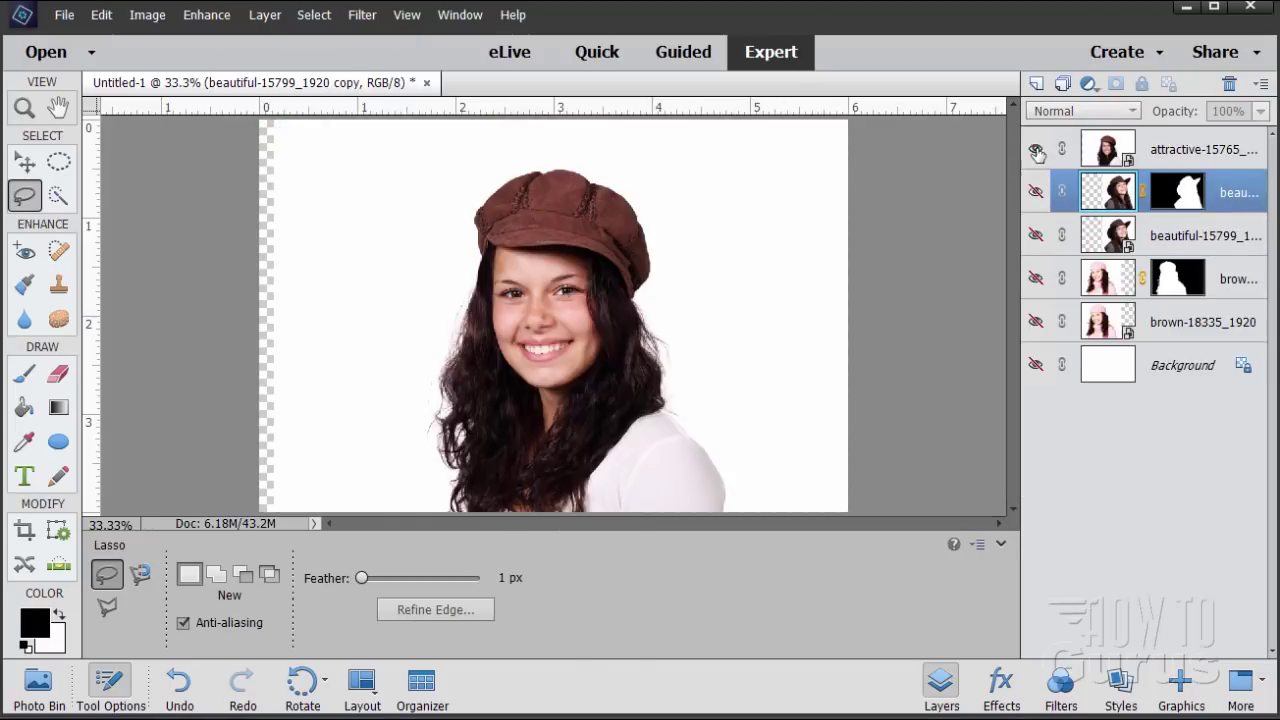
click(1156, 157)
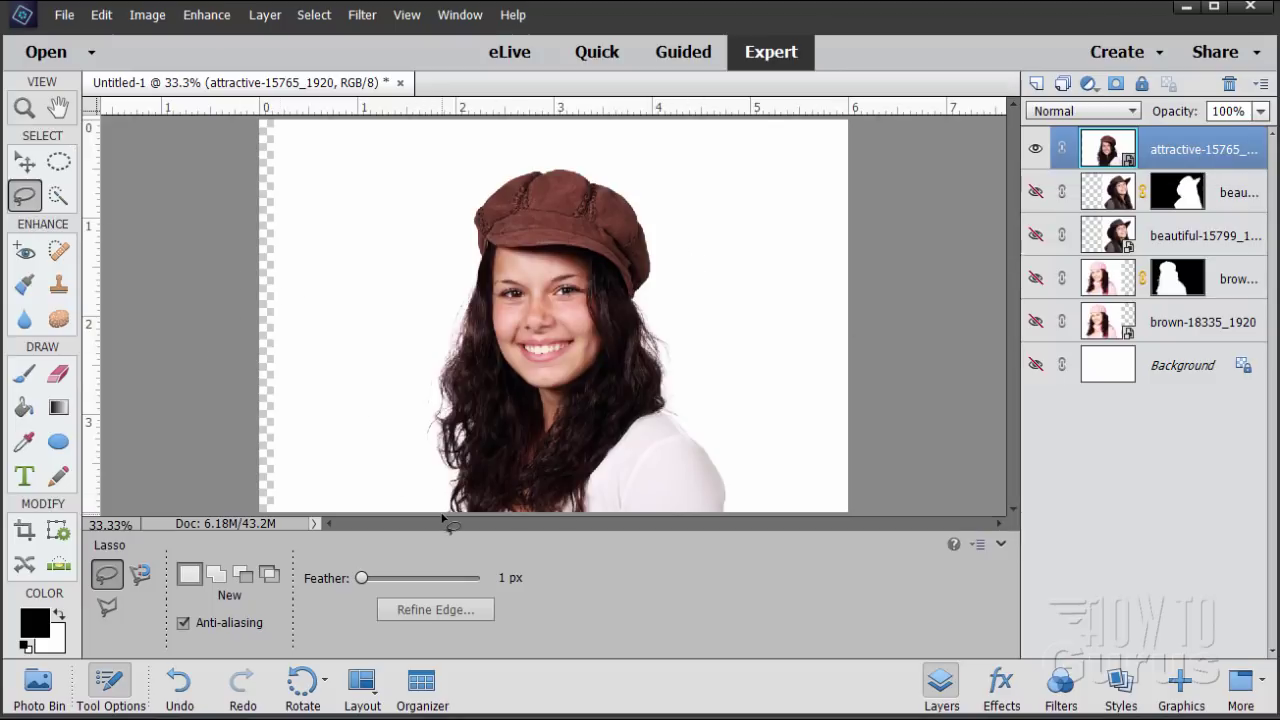
Lasso a loose selection around the brown-cap model with 1 px feather and open Refine Edge for it
mouse_move(441, 476)
mouse_down()
mouse_move(440, 436)
mouse_move(424, 437)
mouse_move(430, 391)
mouse_move(478, 263)
mouse_move(474, 214)
mouse_up()
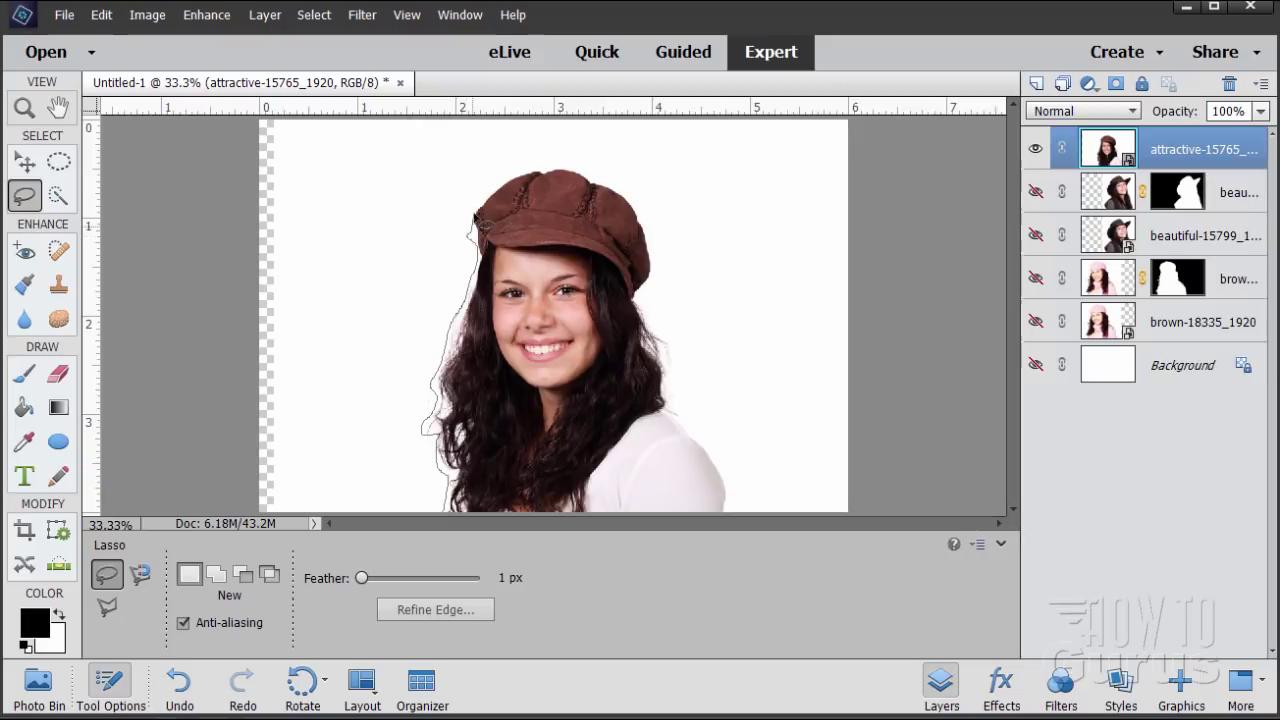
mouse_move(572, 168)
mouse_down()
mouse_move(617, 186)
mouse_move(644, 220)
mouse_move(656, 276)
mouse_move(645, 312)
mouse_move(674, 349)
mouse_move(677, 410)
mouse_move(725, 476)
mouse_move(730, 513)
mouse_move(522, 524)
mouse_up()
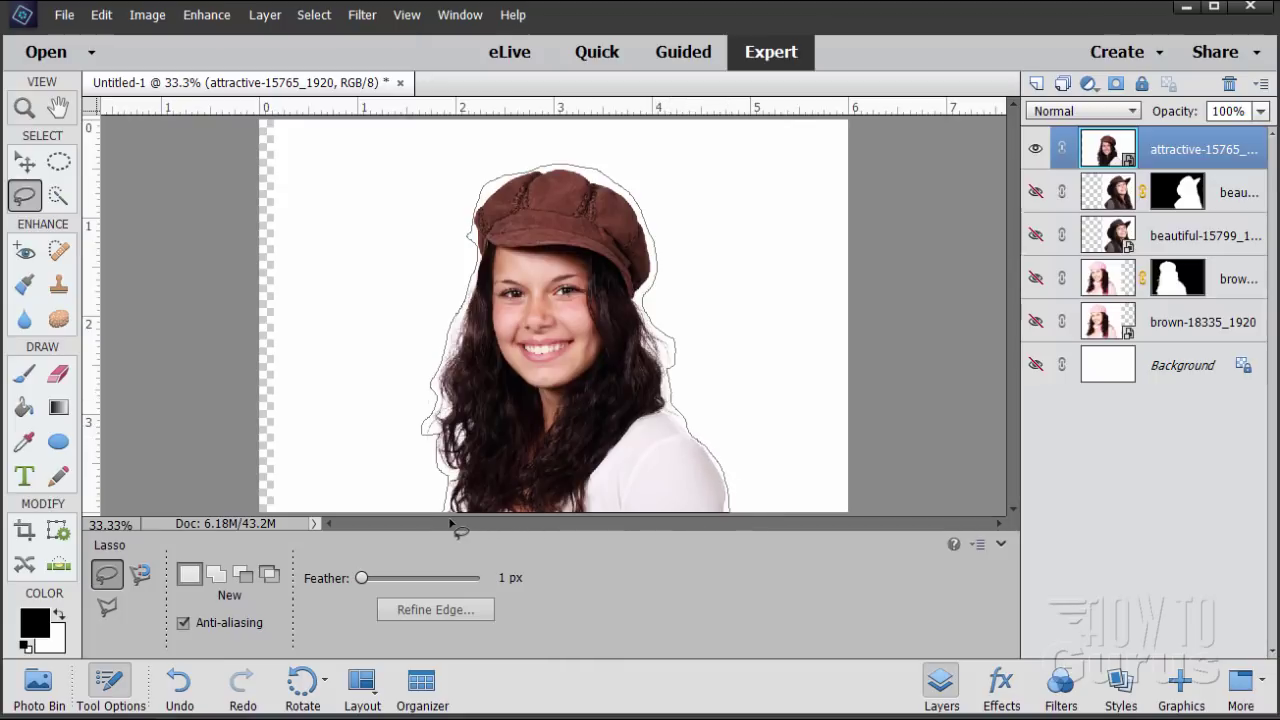
drag(440, 519, 428, 520)
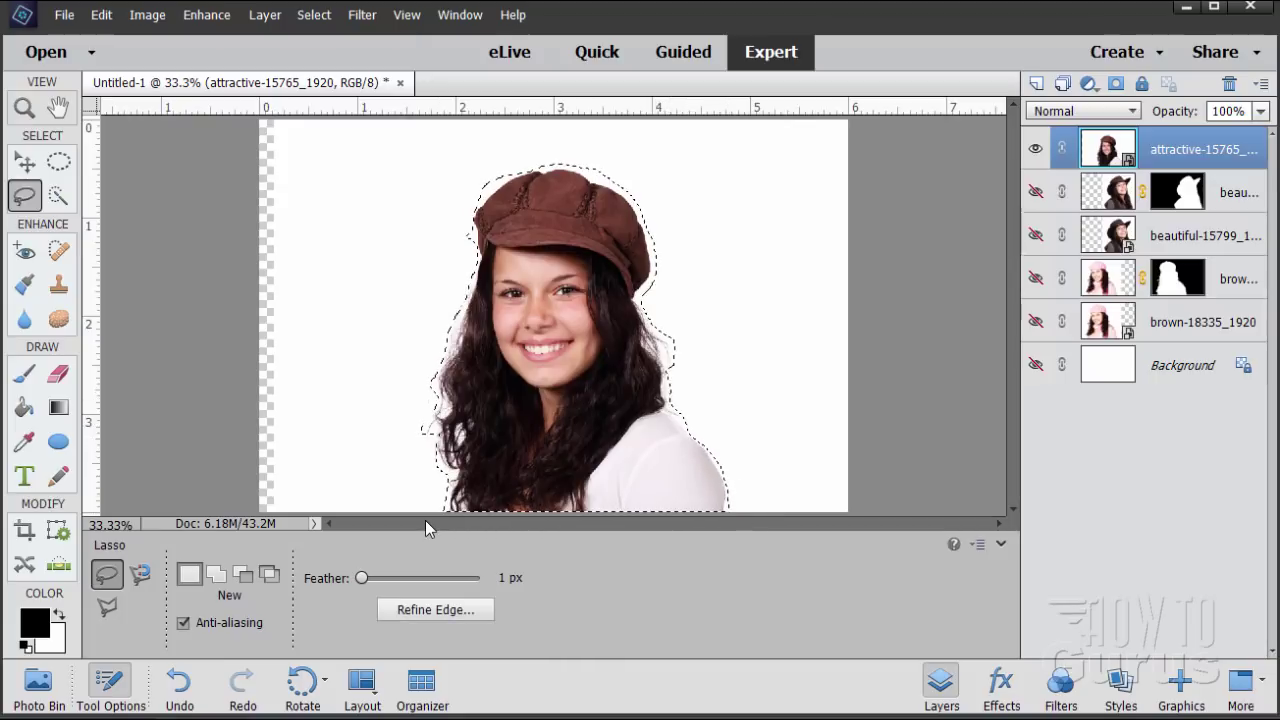
click(433, 610)
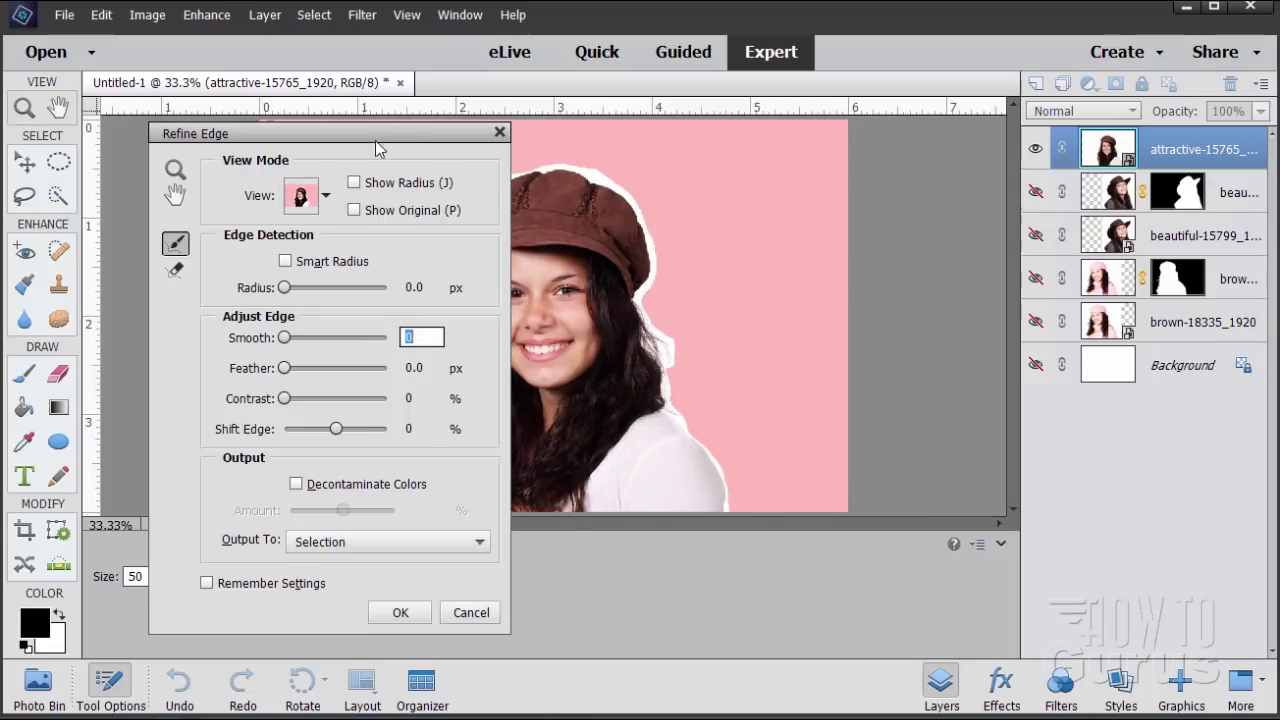
Brush the Refine Radius tool around the brown-cap model's hair, cap and shoulder to clear the white fringe
drag(378, 148, 1064, 198)
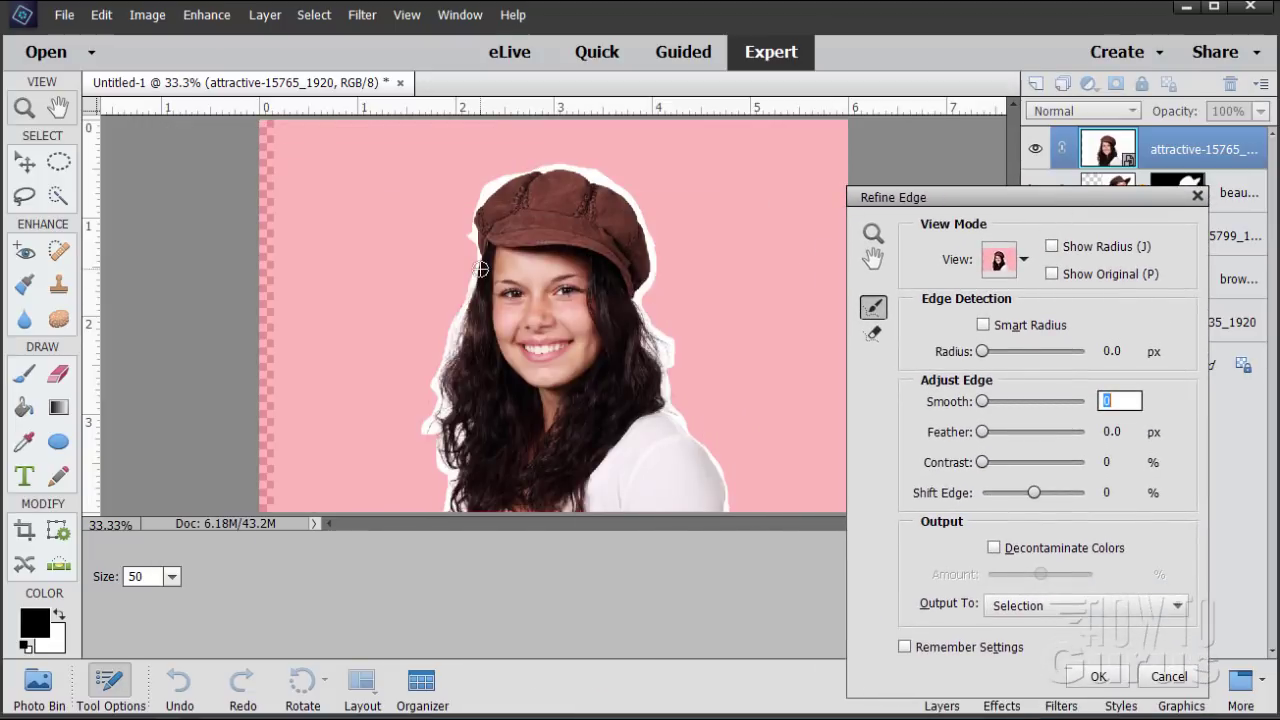
mouse_move(480, 269)
mouse_down()
mouse_move(444, 366)
mouse_move(479, 366)
mouse_move(465, 334)
mouse_move(449, 362)
mouse_move(459, 294)
mouse_move(427, 420)
mouse_move(439, 354)
mouse_move(448, 405)
mouse_move(433, 441)
mouse_move(462, 429)
mouse_move(442, 416)
mouse_move(427, 449)
mouse_move(439, 384)
mouse_move(429, 425)
mouse_move(445, 481)
mouse_move(454, 421)
mouse_move(456, 446)
mouse_move(436, 433)
mouse_move(433, 445)
mouse_move(461, 457)
mouse_move(435, 428)
mouse_move(441, 452)
mouse_move(462, 417)
mouse_move(447, 489)
mouse_move(456, 481)
mouse_move(478, 535)
mouse_up()
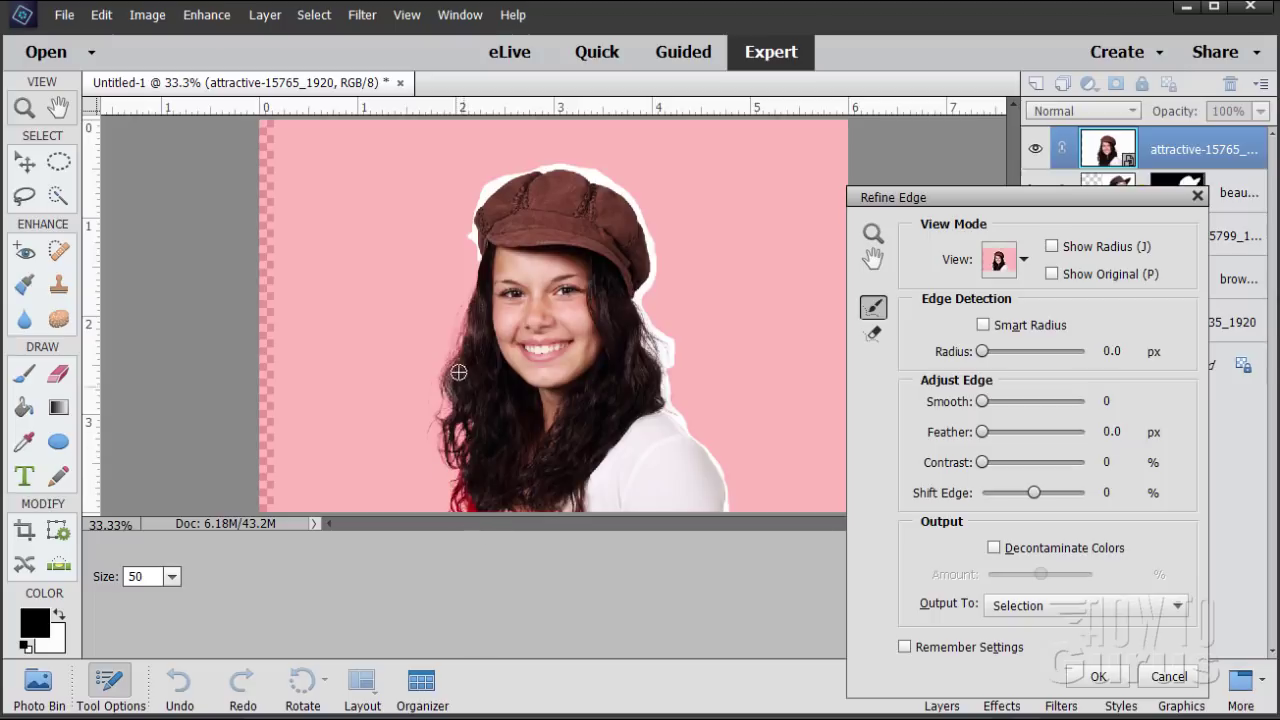
mouse_move(458, 372)
mouse_down()
mouse_move(488, 195)
mouse_move(546, 162)
mouse_move(596, 170)
mouse_move(485, 186)
mouse_move(509, 170)
mouse_move(571, 169)
mouse_move(622, 198)
mouse_move(658, 240)
mouse_up()
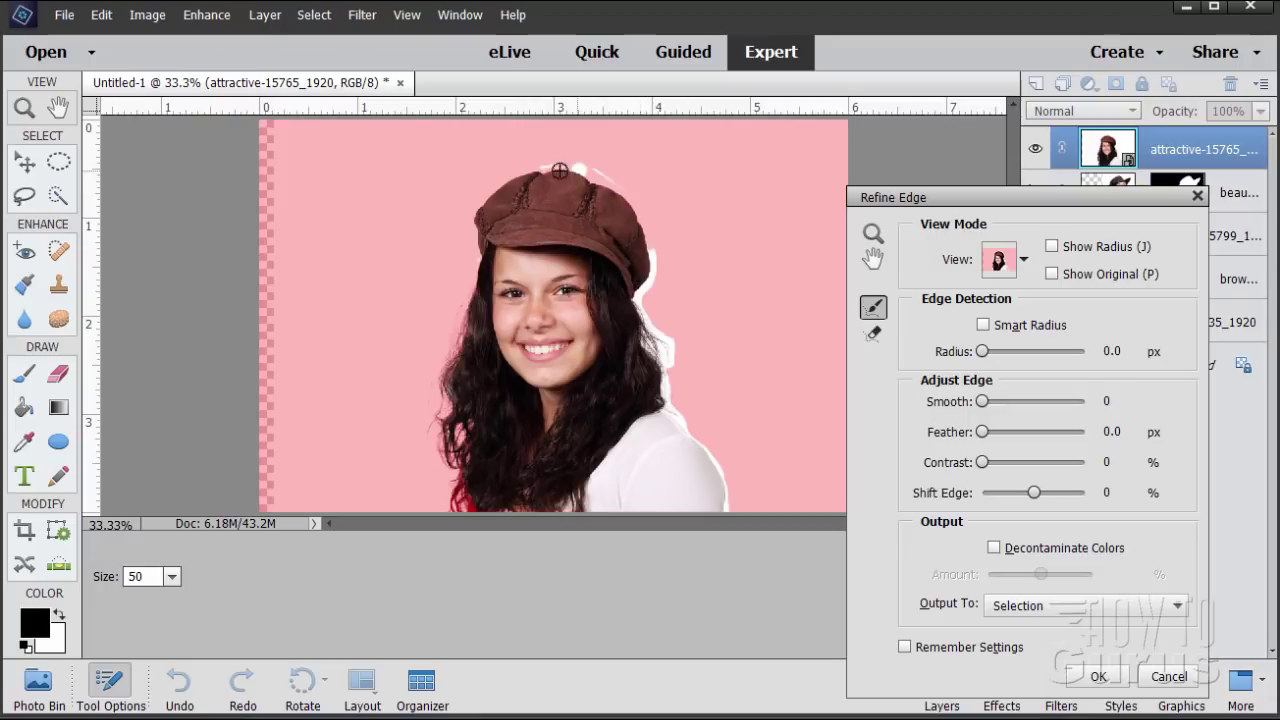
drag(559, 171, 620, 188)
mouse_move(646, 240)
mouse_down()
mouse_move(639, 298)
mouse_move(670, 380)
mouse_move(663, 326)
mouse_move(665, 380)
mouse_move(648, 350)
mouse_move(669, 407)
mouse_move(719, 466)
mouse_move(723, 517)
mouse_up()
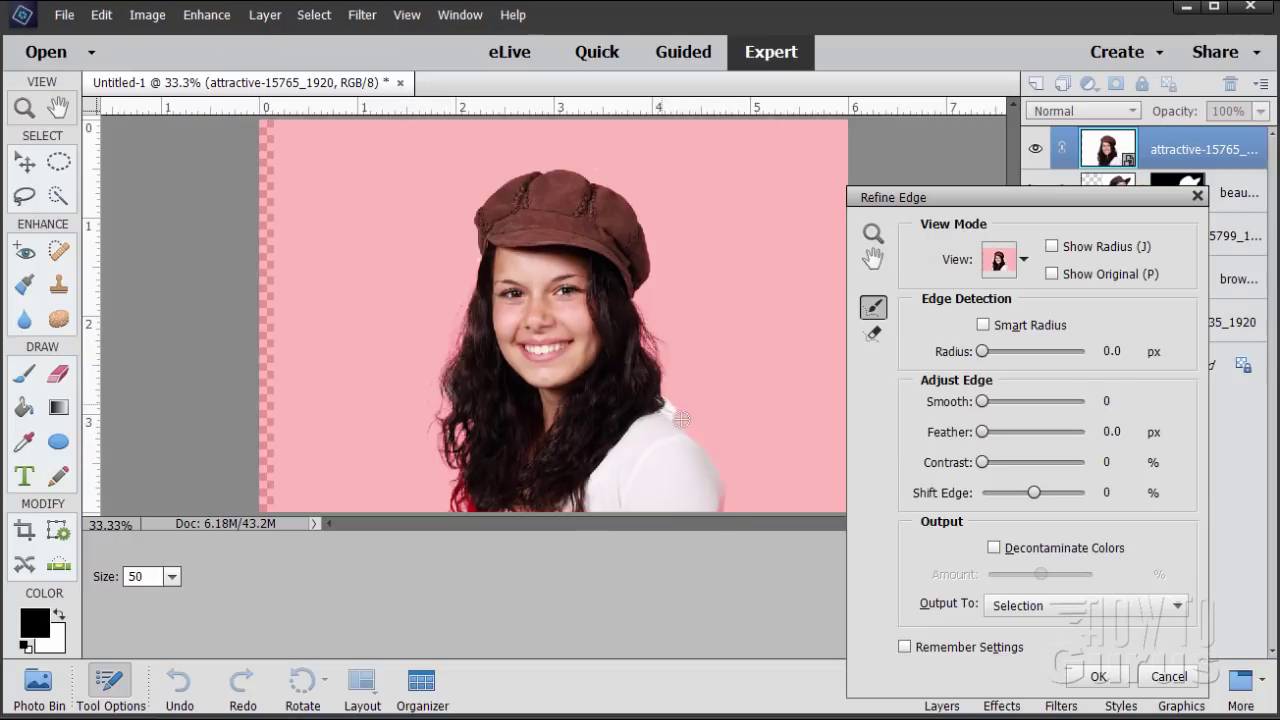
Check the brown-cap cutout in On Black view, touch up the hair edge above the white-sleeved shoulder, and return to Overlay
click(1024, 262)
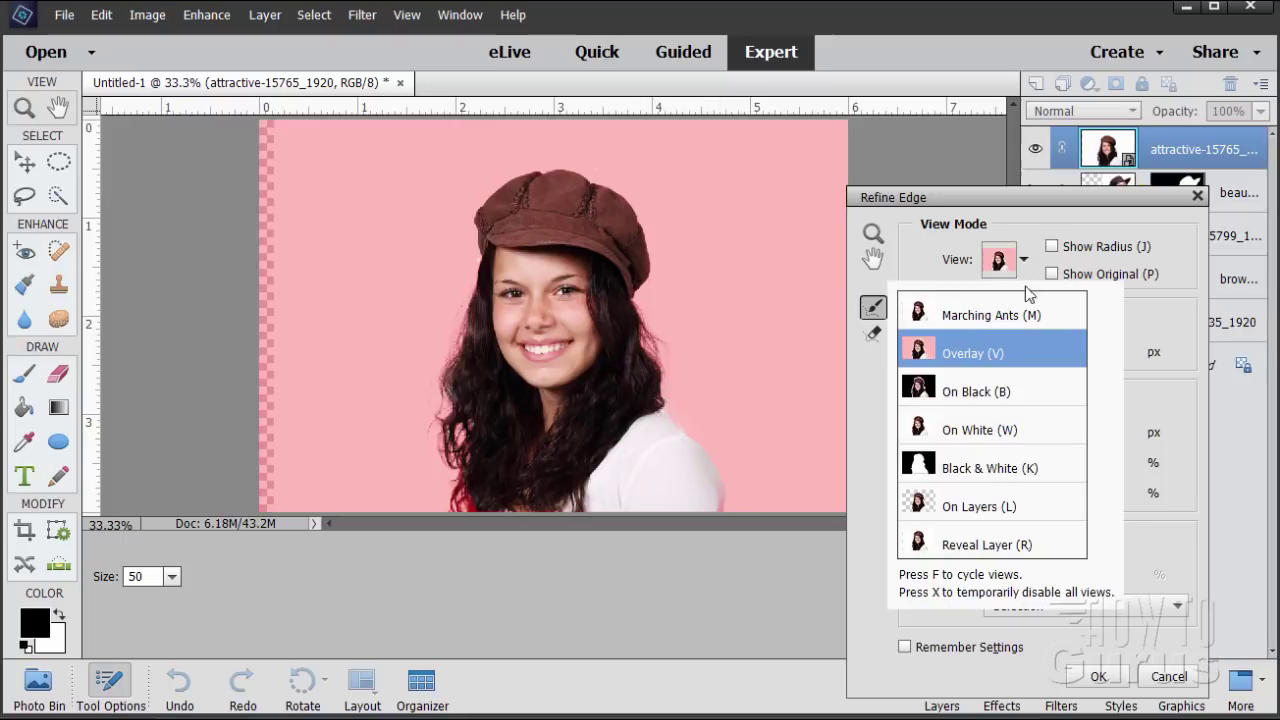
click(1001, 391)
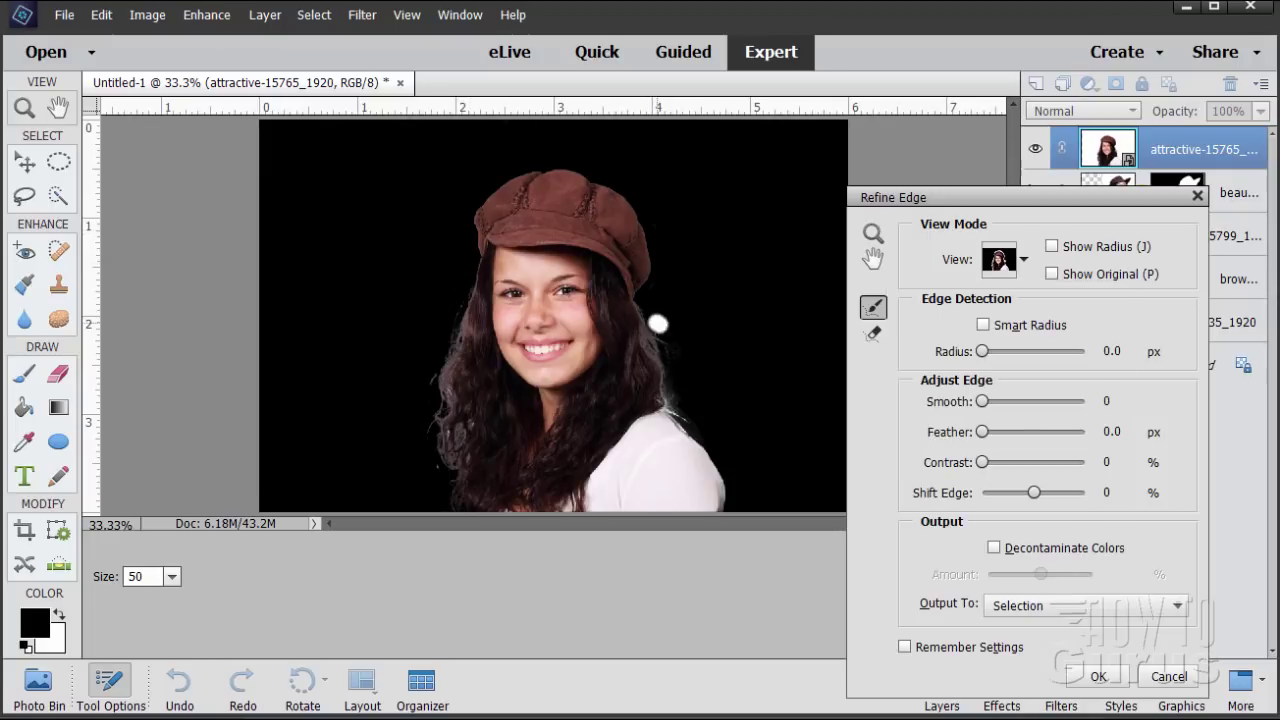
drag(652, 328, 680, 396)
drag(665, 375, 690, 412)
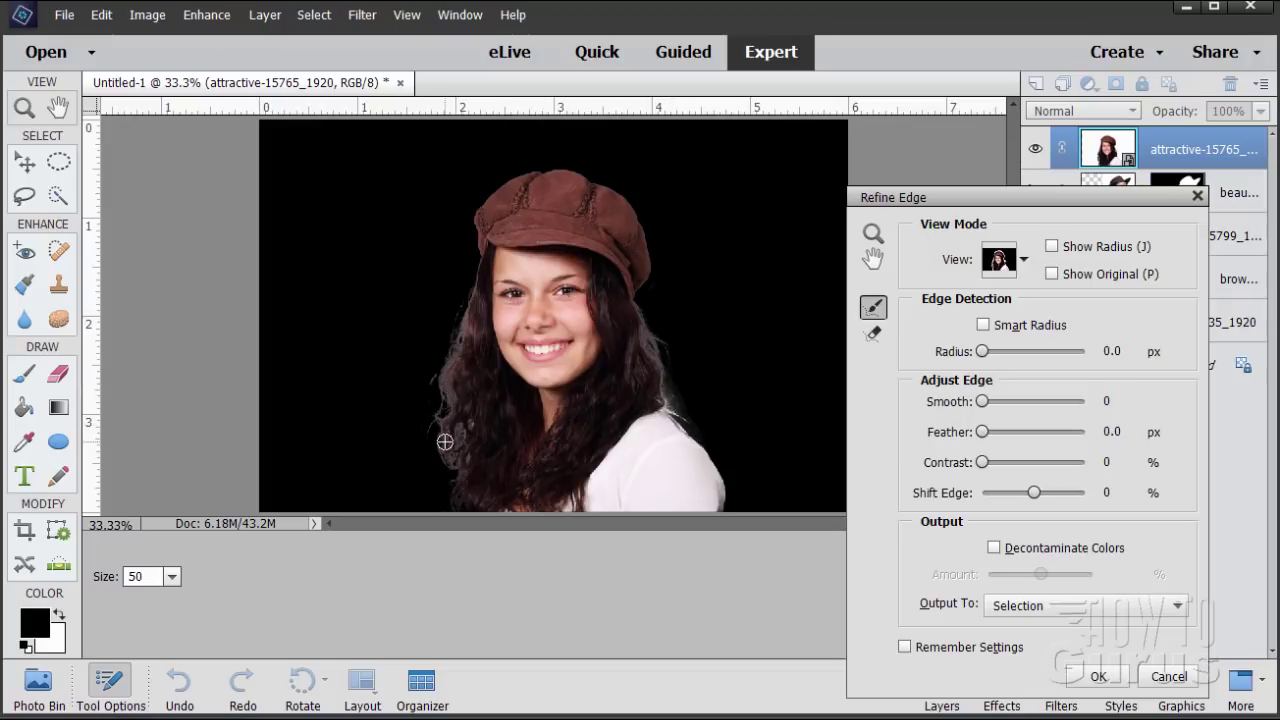
click(1022, 268)
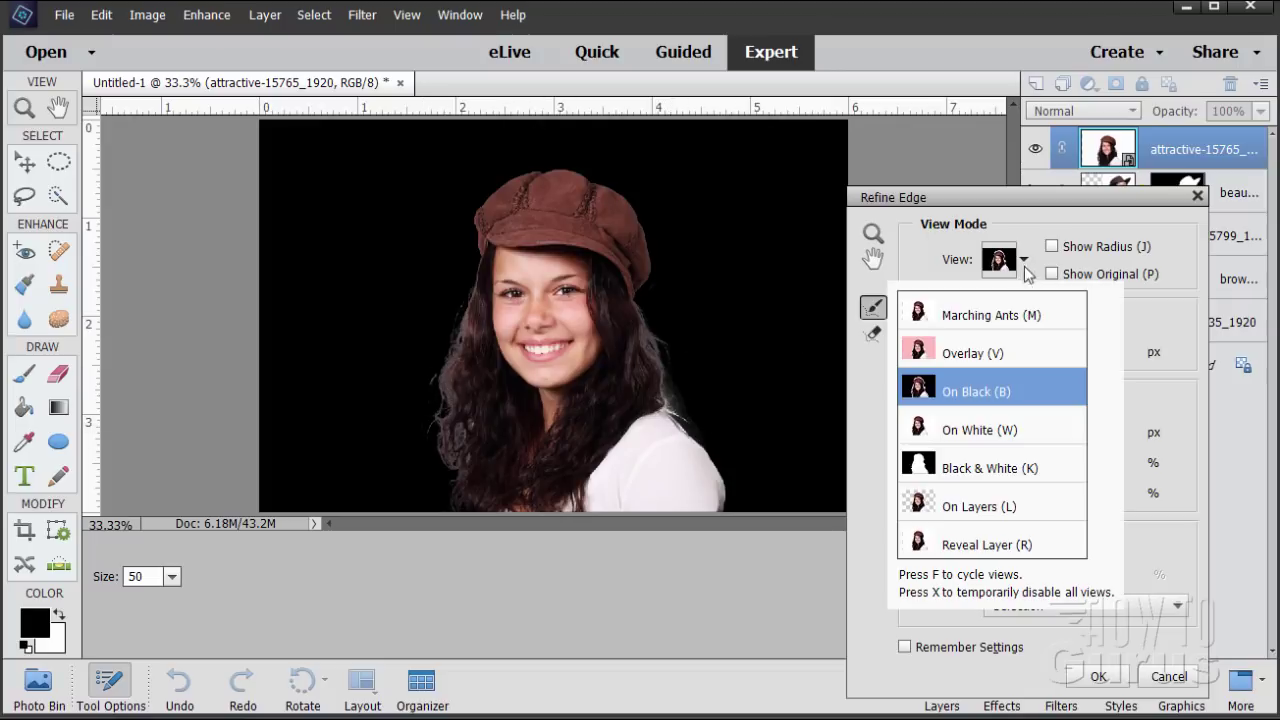
click(994, 351)
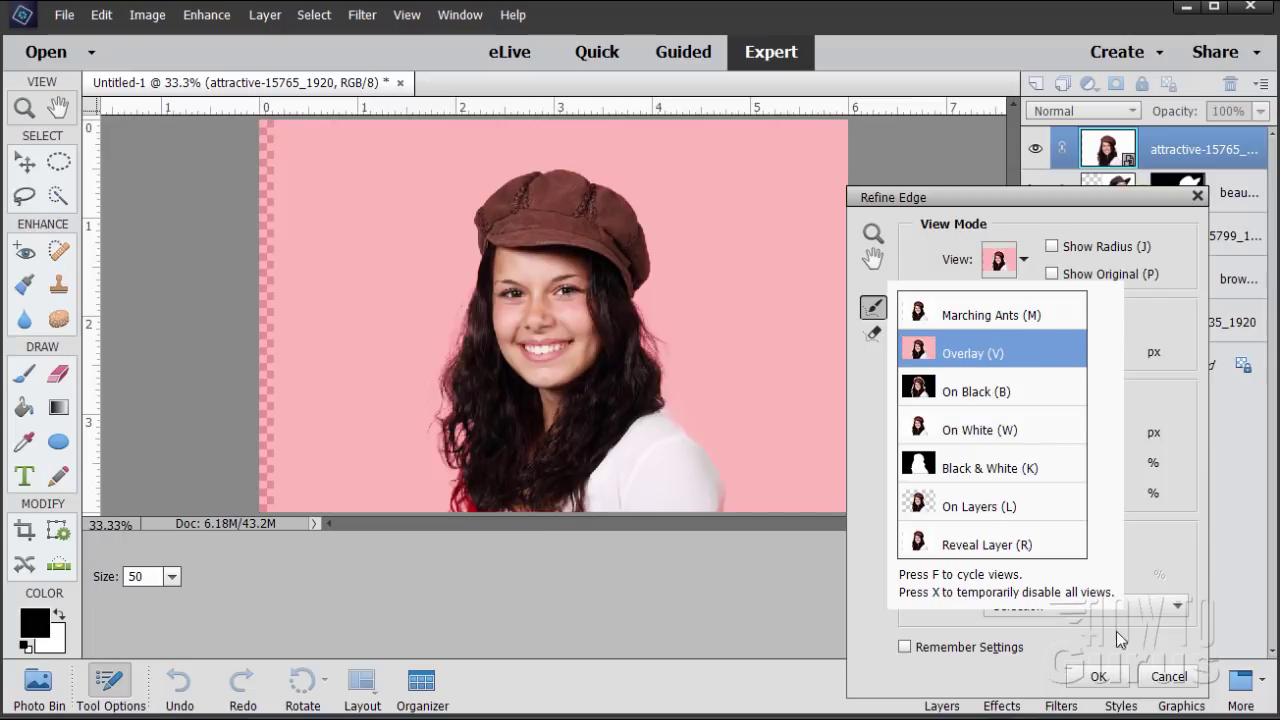
Output the refined brown-cap model selection as a New Layer with Layer Mask
click(1158, 612)
click(1050, 606)
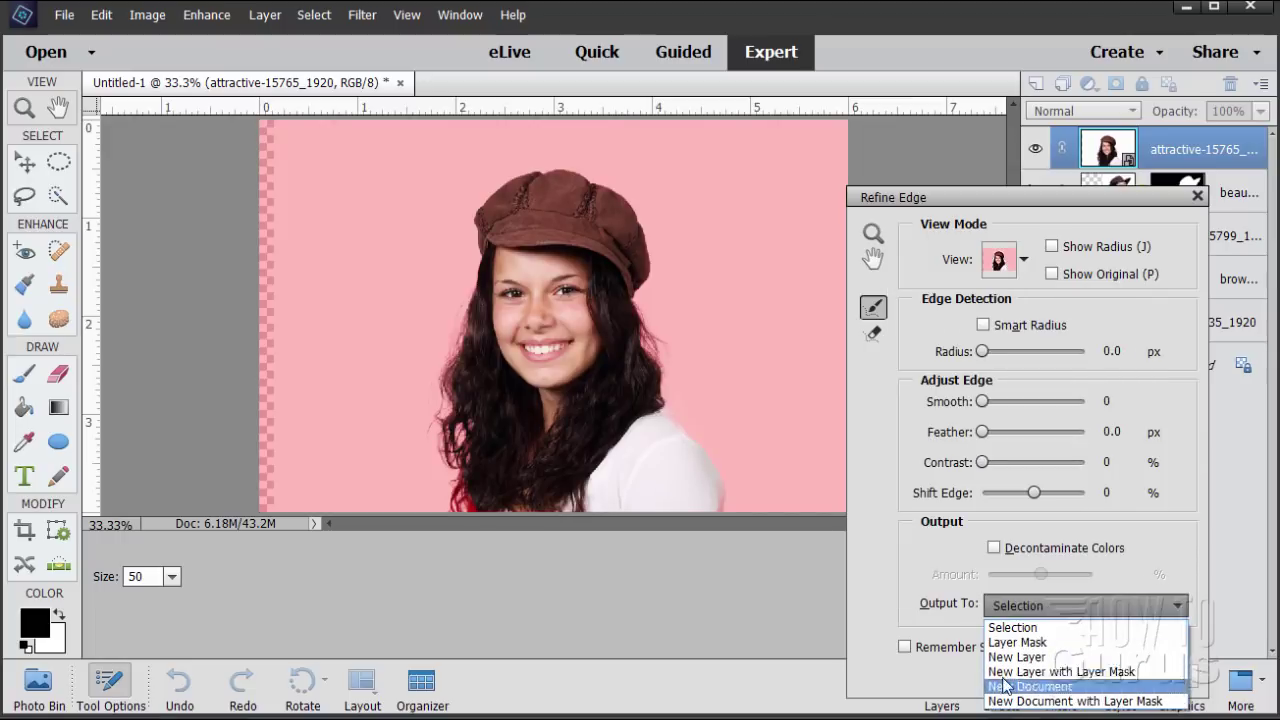
click(1050, 672)
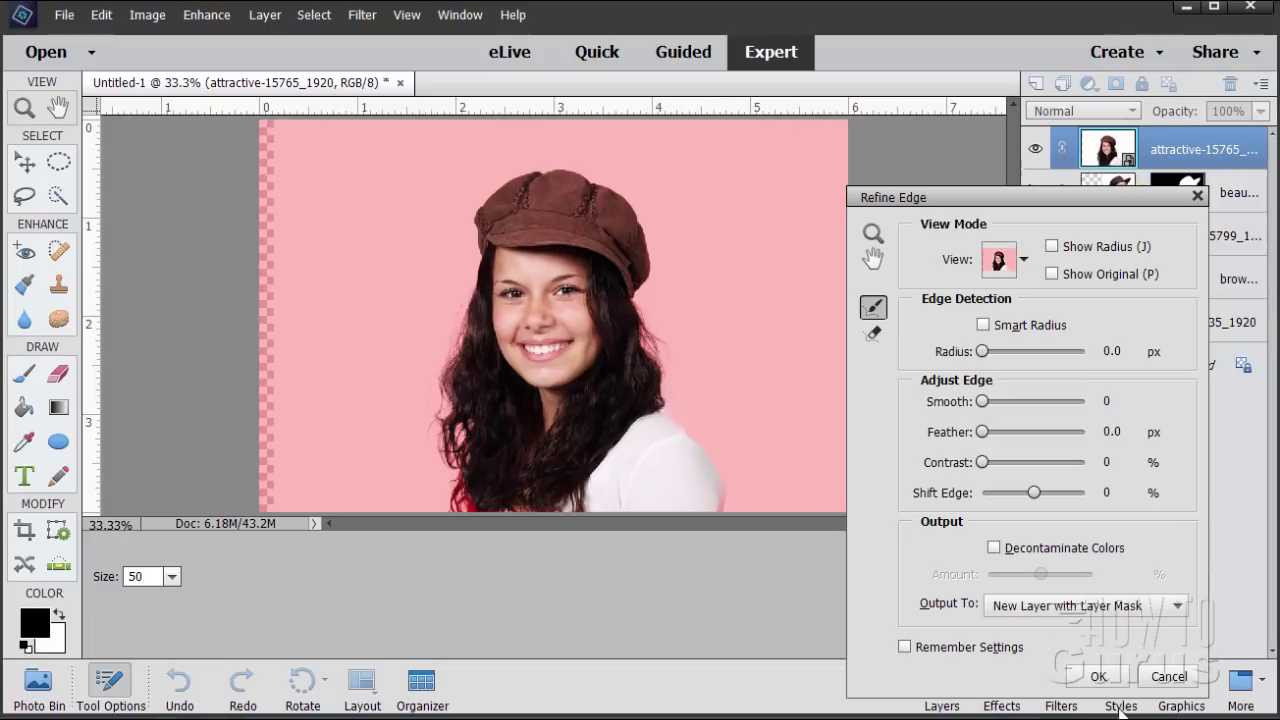
click(1098, 677)
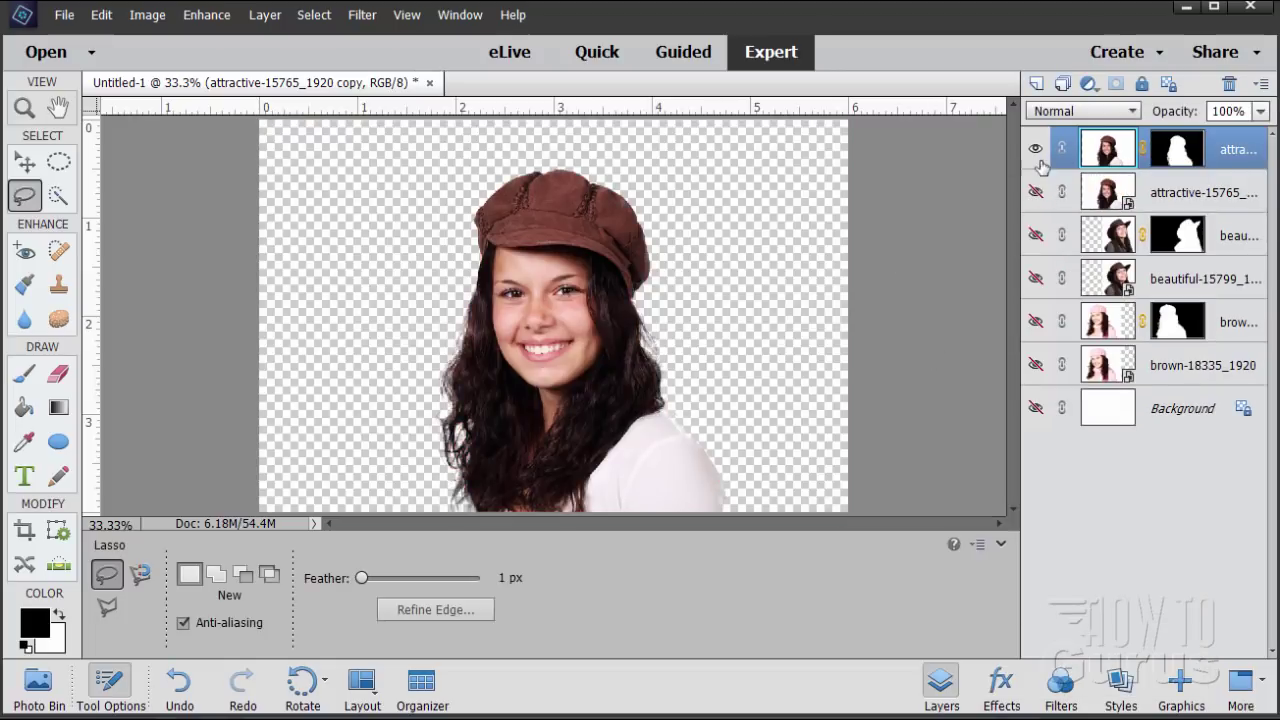
Show the masked hat and pink-beret model layers, and move the brown-cap model slightly down between them
click(1035, 236)
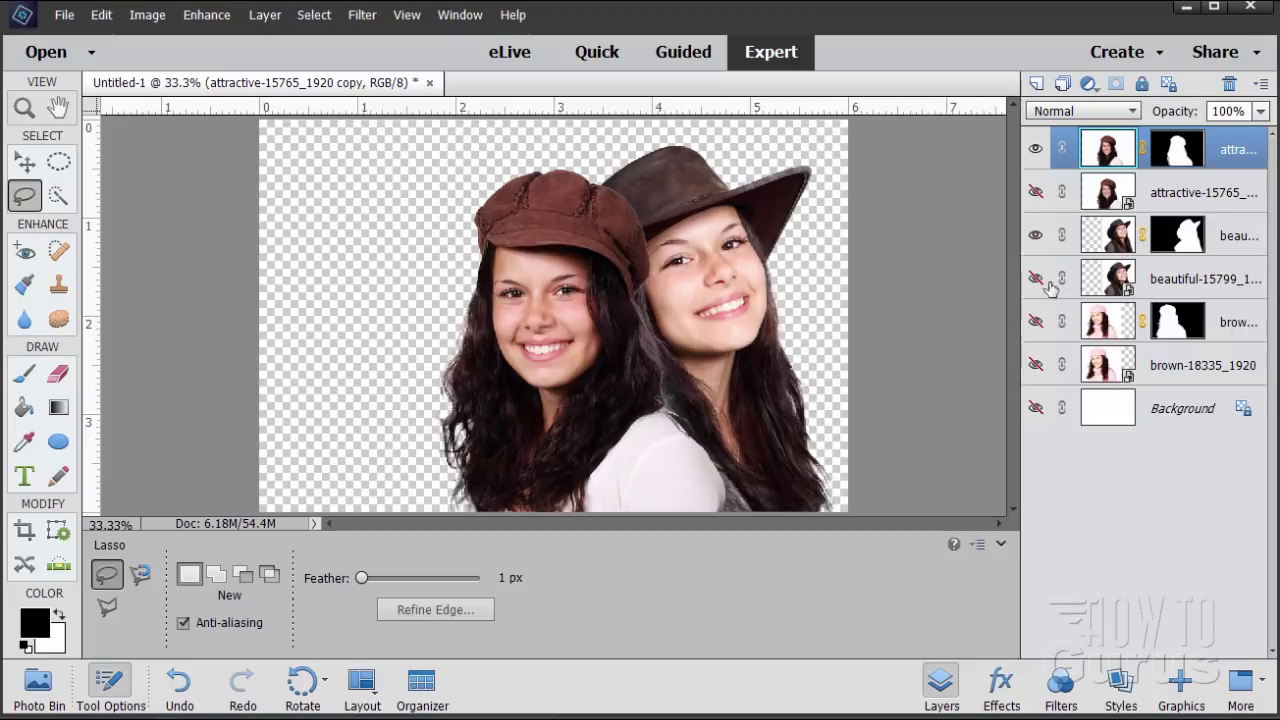
click(1035, 322)
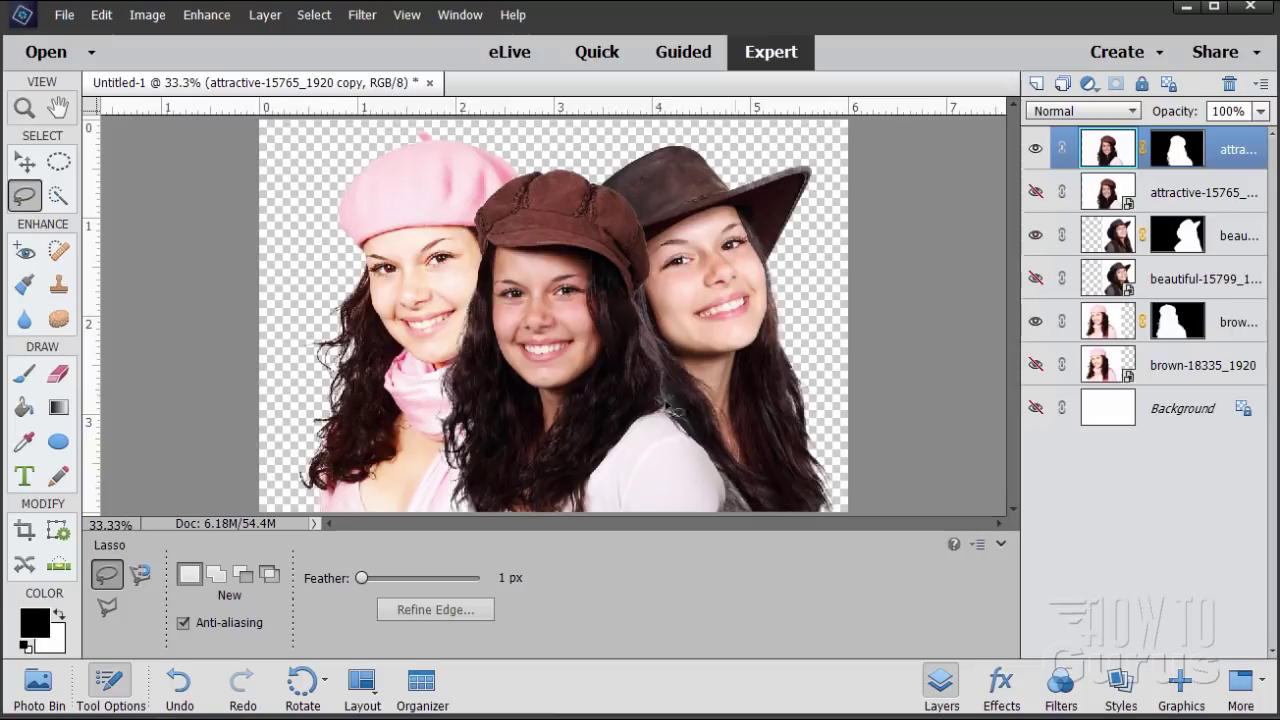
click(24, 162)
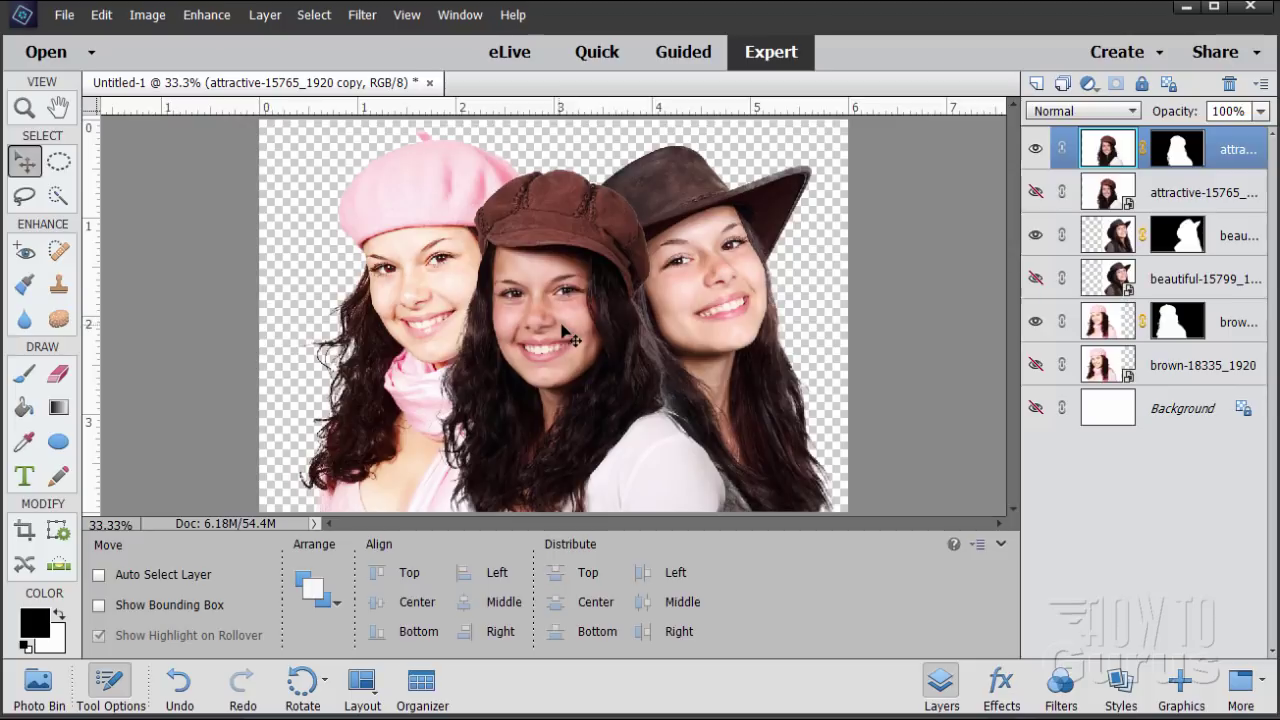
drag(567, 325, 563, 343)
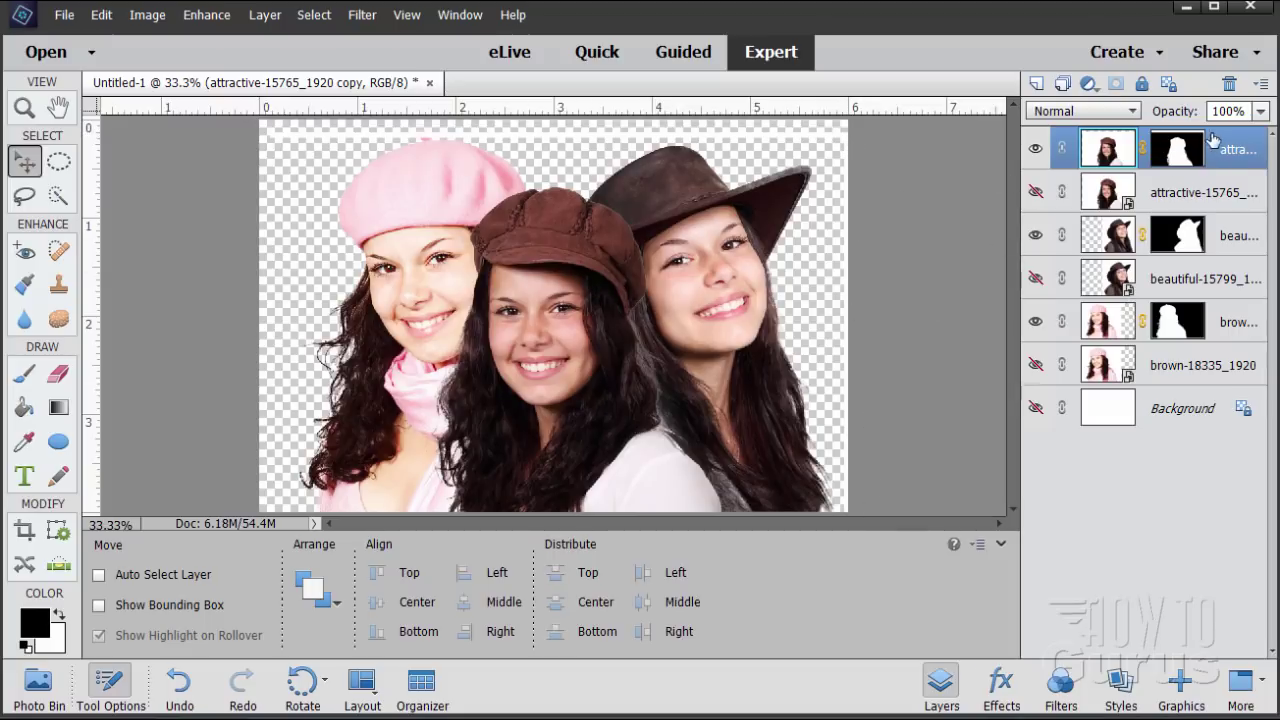
Paint black with a 75 px brush on the brown-cap layer's mask to remove the white line along the canvas's upper edge
click(1176, 152)
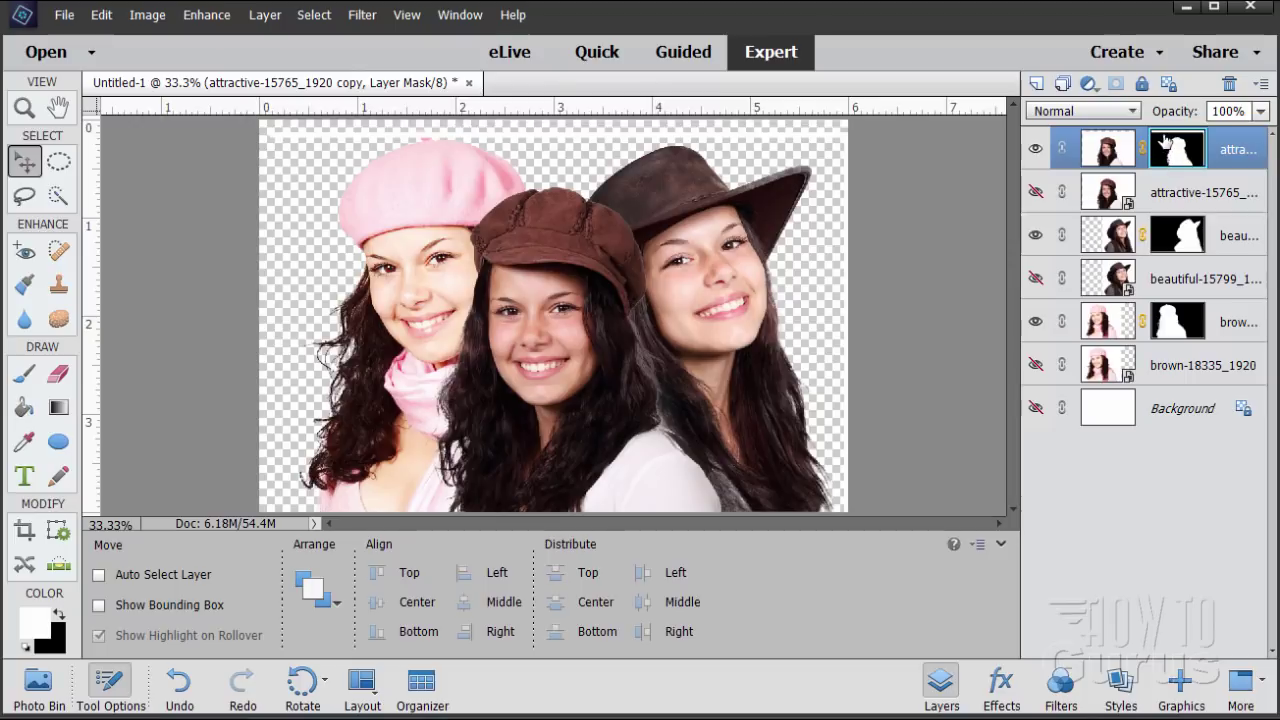
click(61, 615)
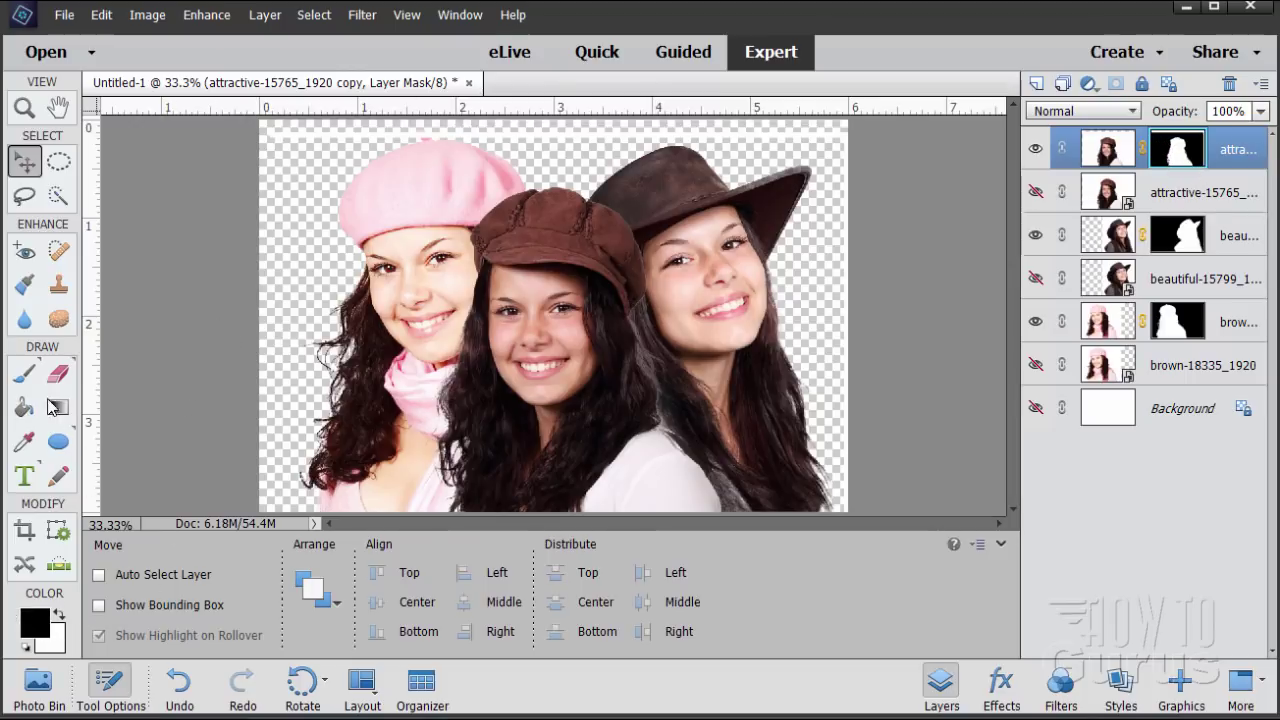
click(25, 374)
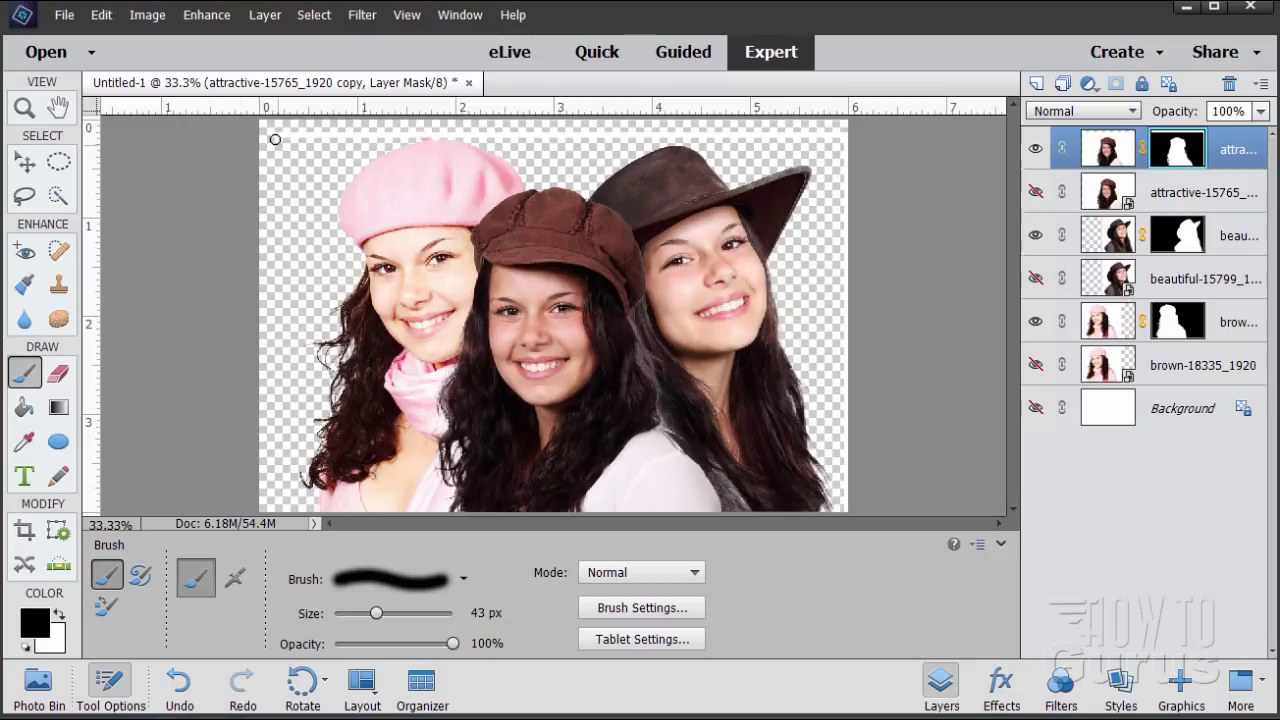
drag(377, 612, 396, 616)
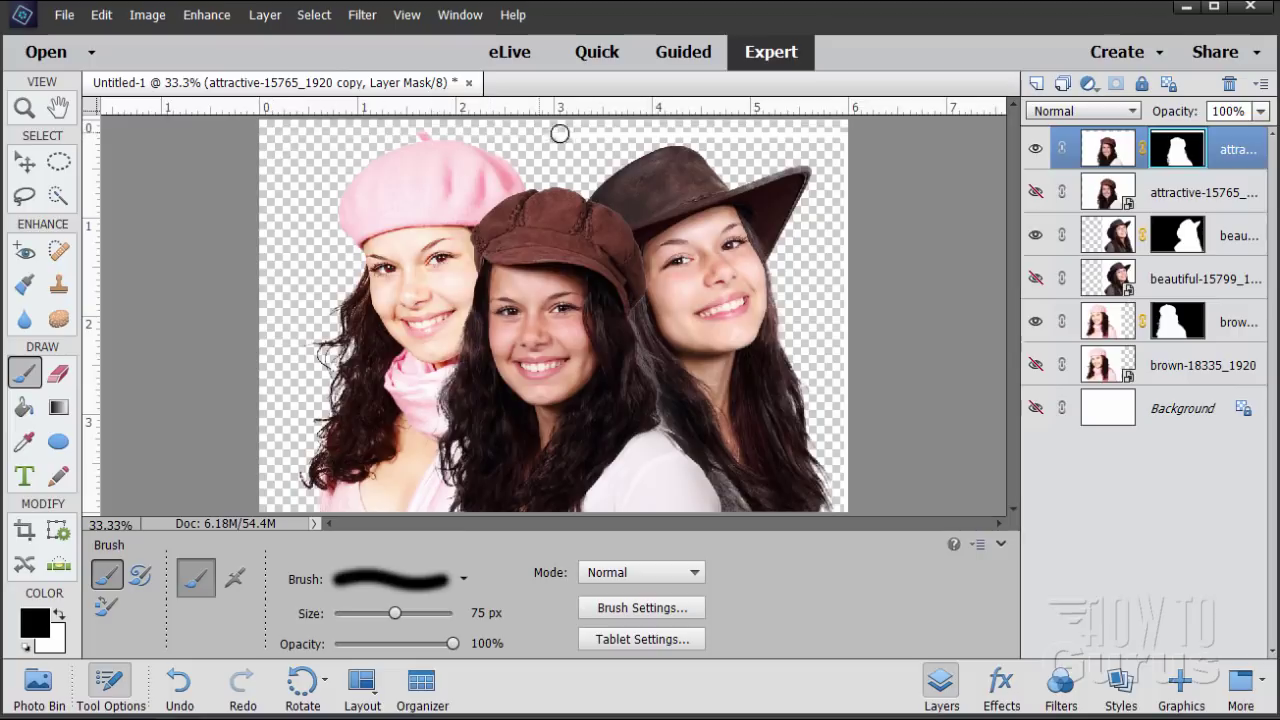
mouse_move(560, 133)
mouse_down()
mouse_move(846, 134)
mouse_move(863, 147)
mouse_up()
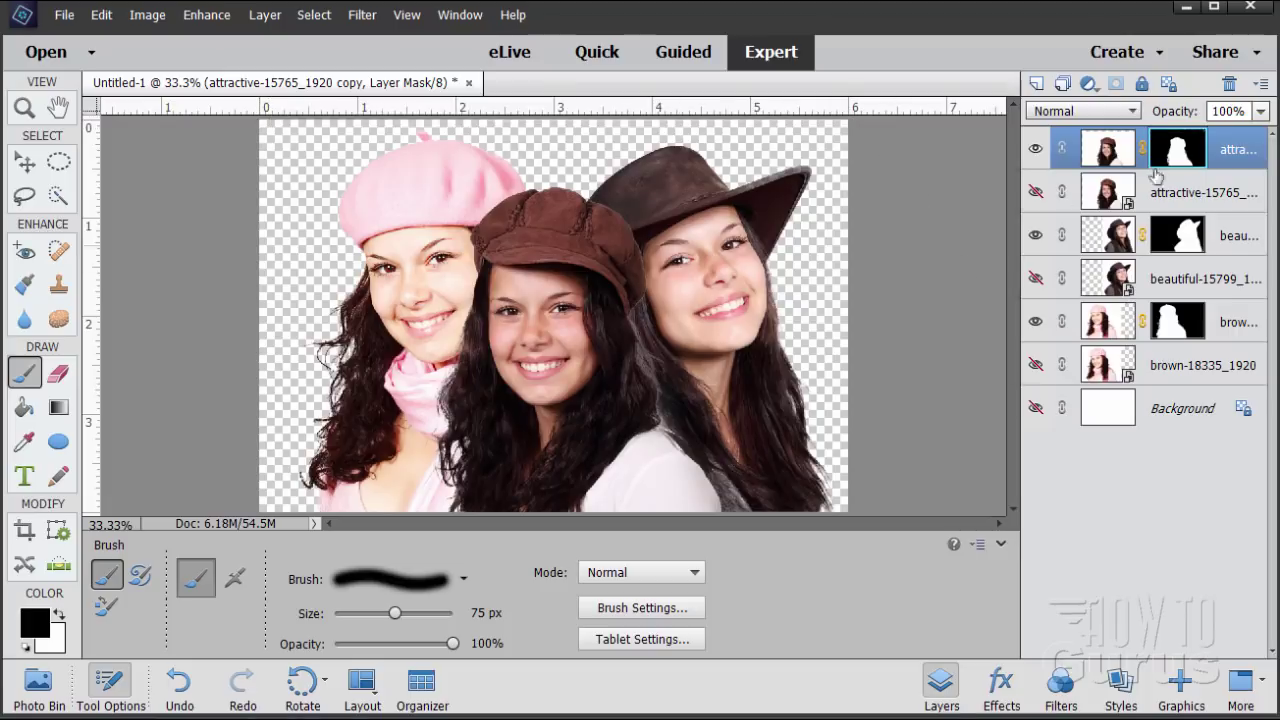
Duplicate each of the three masked model layers and hide the masked layer each copy was made from
click(27, 163)
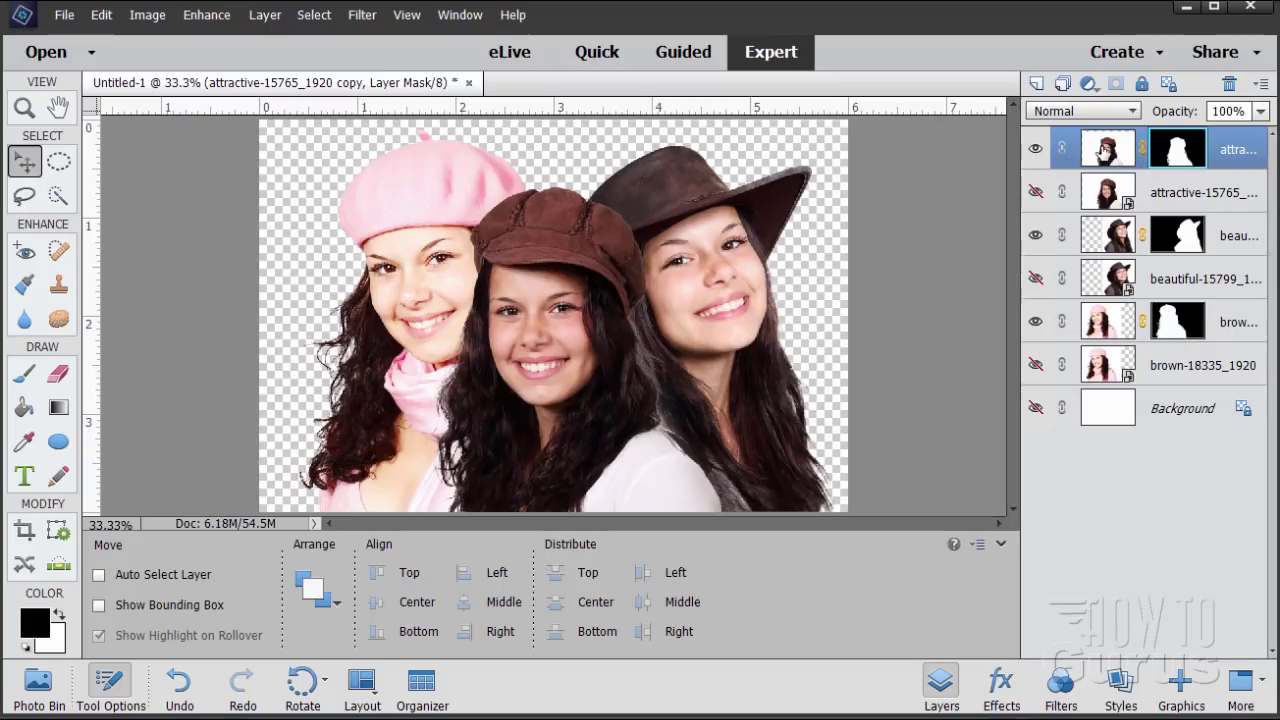
drag(1104, 150, 1036, 84)
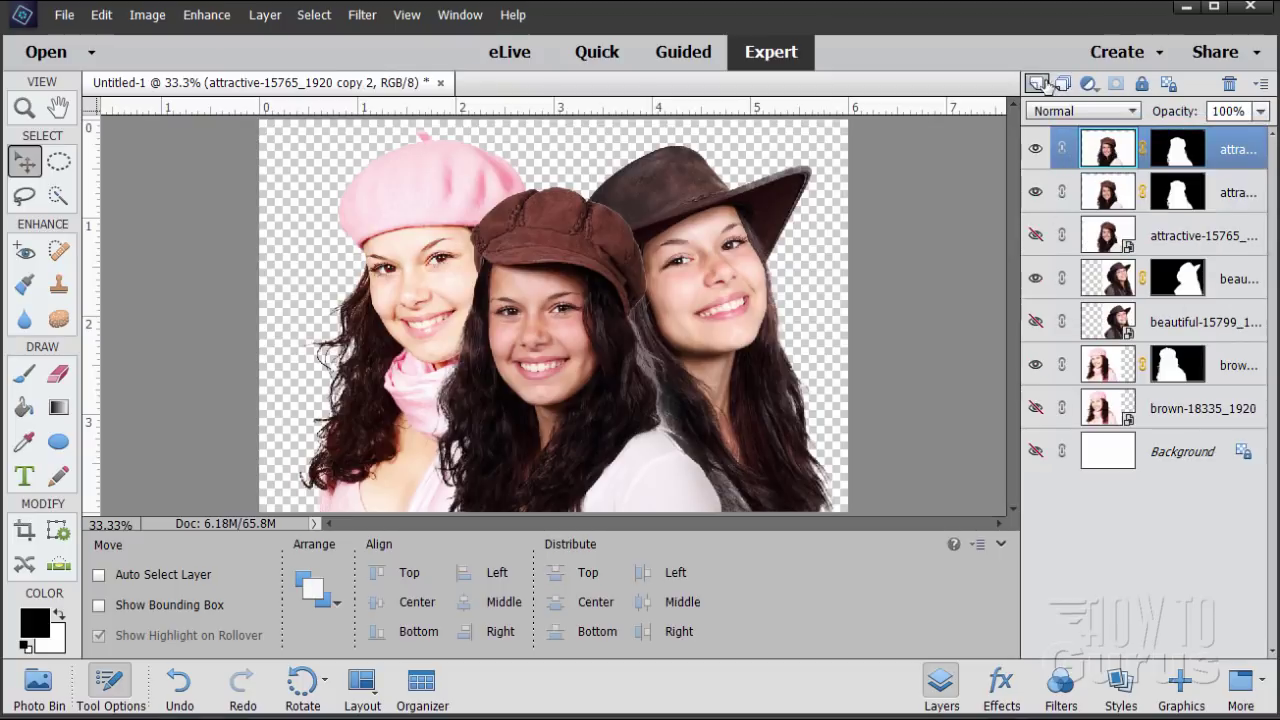
click(1035, 195)
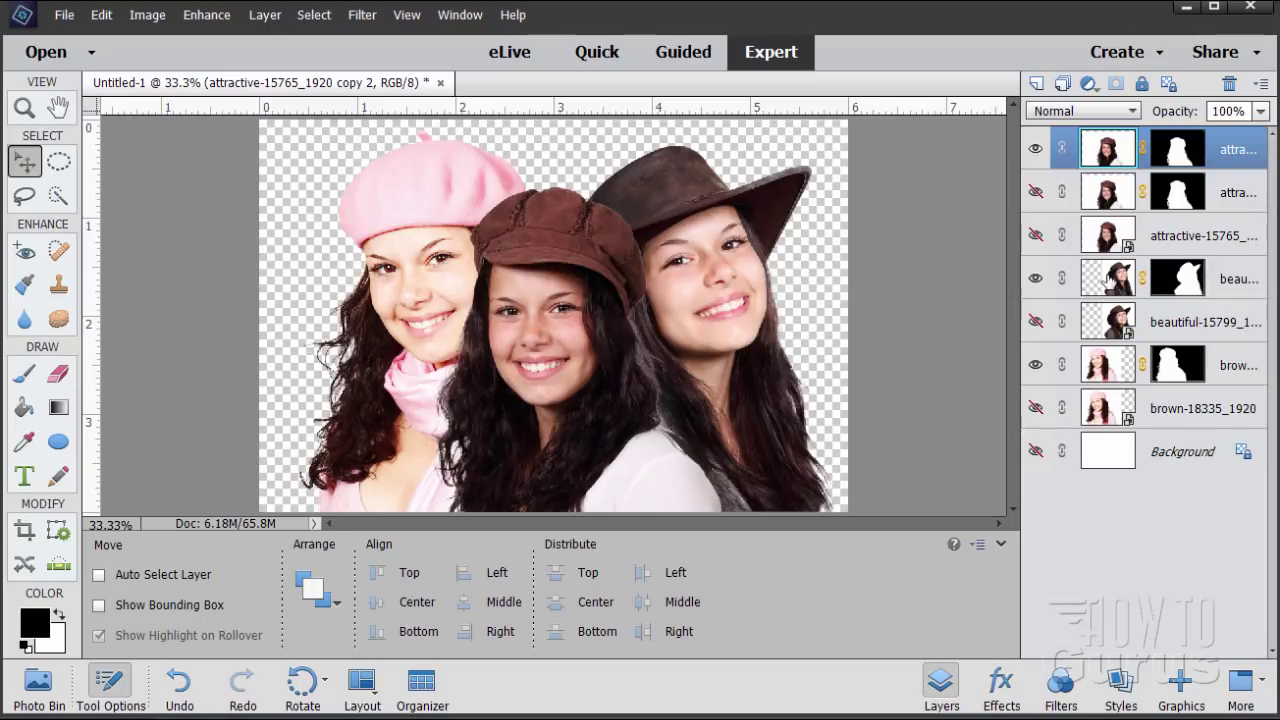
click(1185, 282)
drag(1090, 287, 1036, 84)
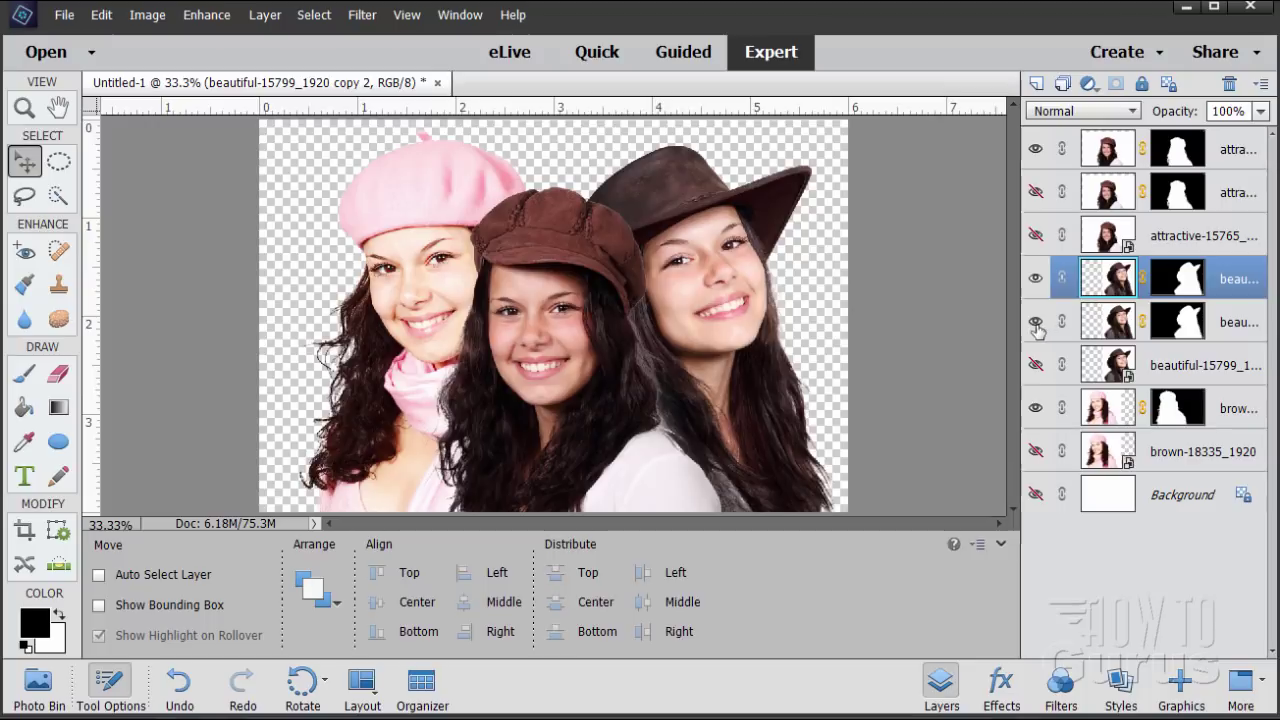
click(1040, 318)
drag(1108, 418, 1034, 85)
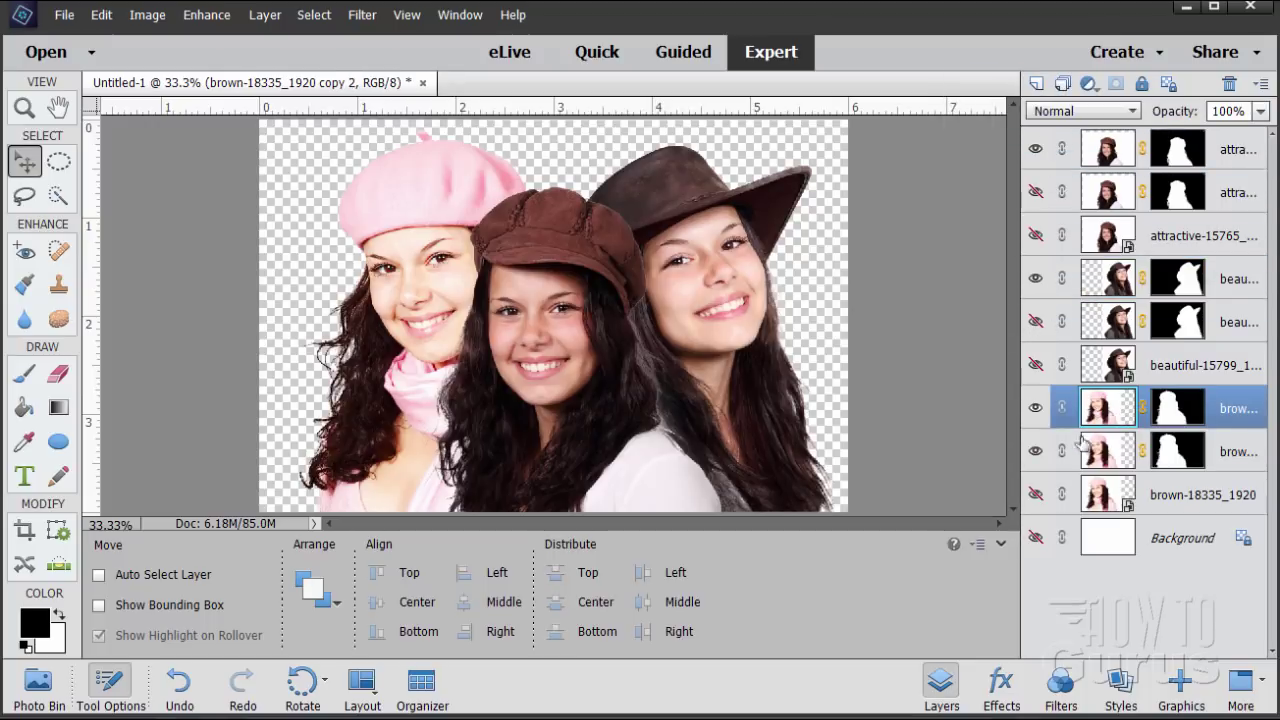
click(1036, 452)
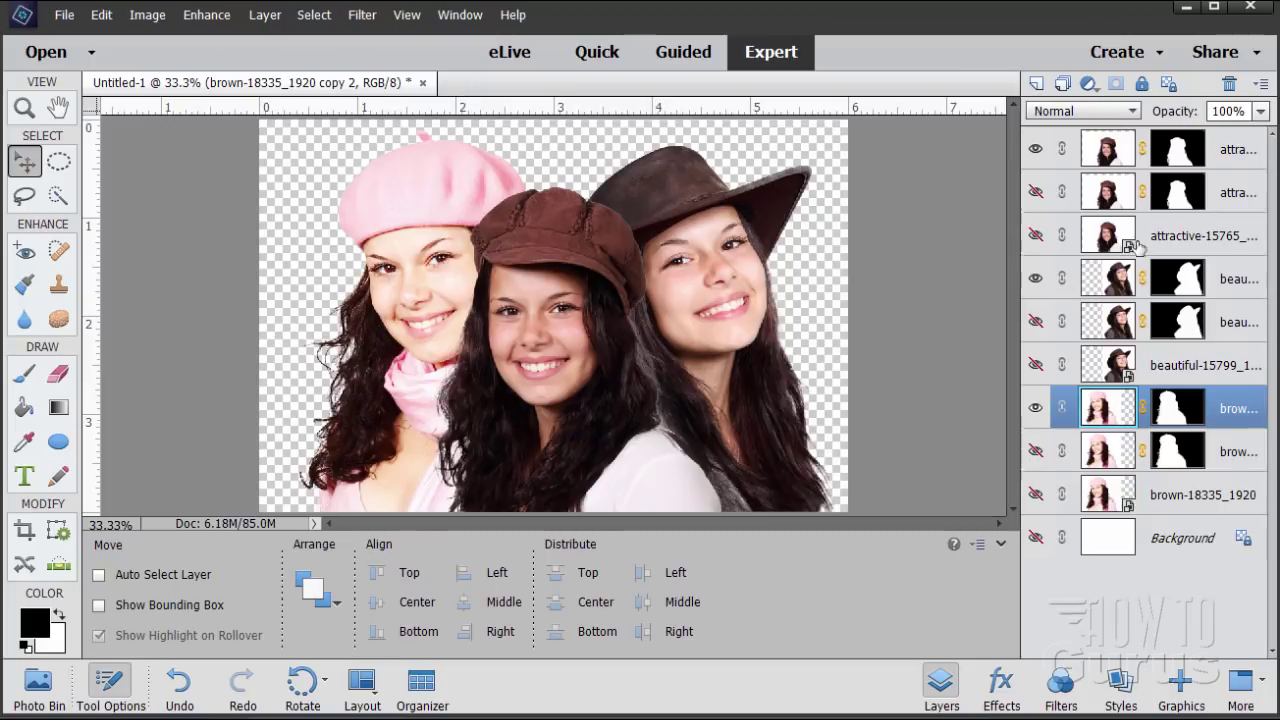
Stack the visible hat and pink-beret copies directly below the brown-cap copy, and simplify all three copied layers
drag(1113, 283, 1110, 180)
drag(1120, 417, 1125, 248)
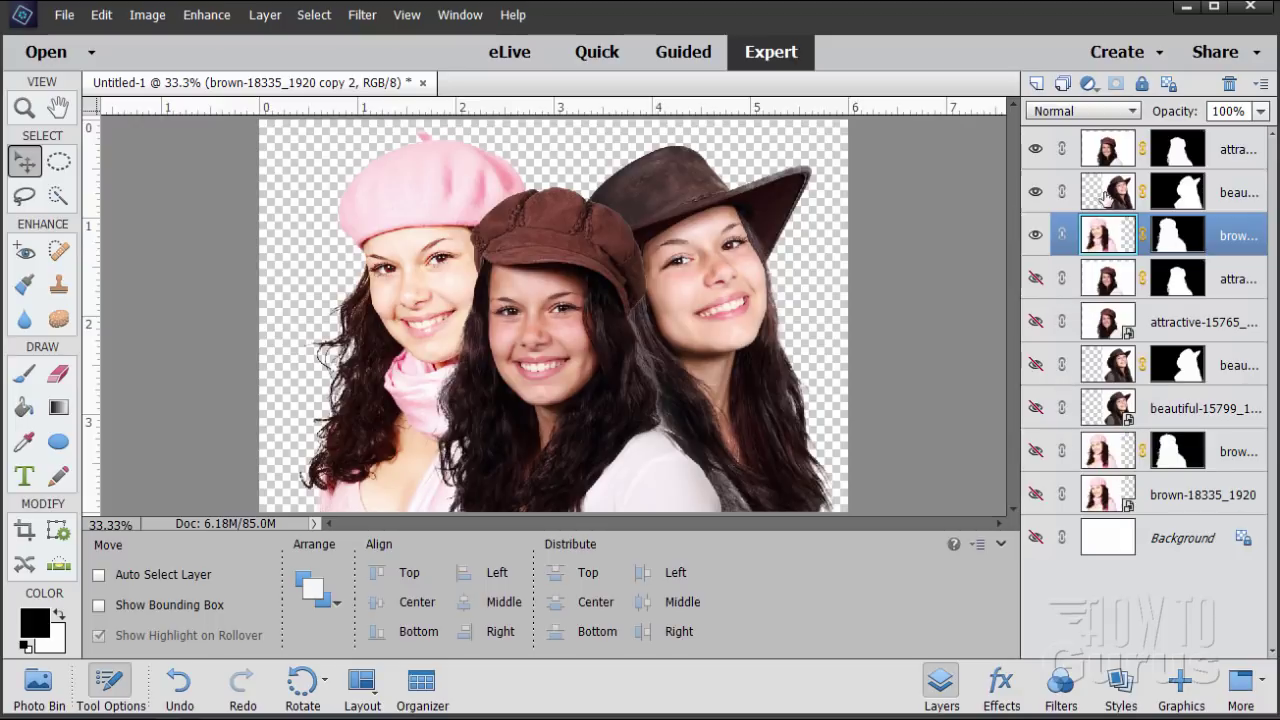
right_click(1230, 157)
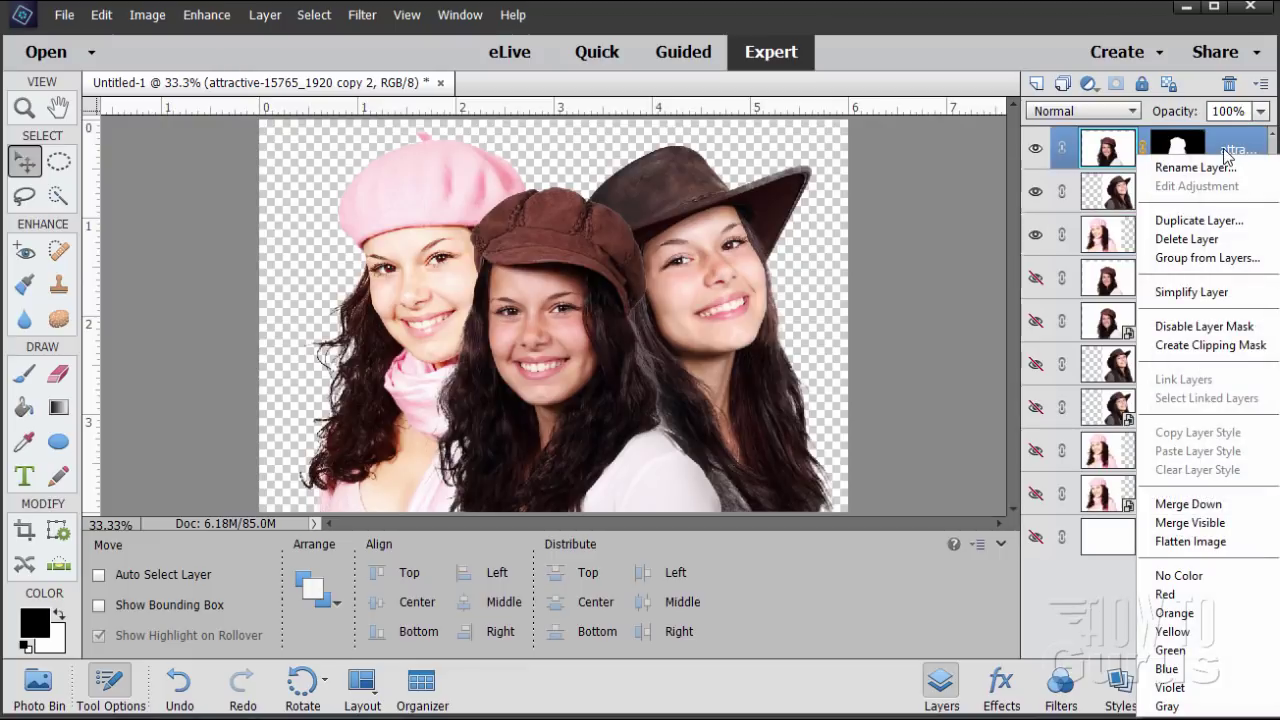
click(1188, 292)
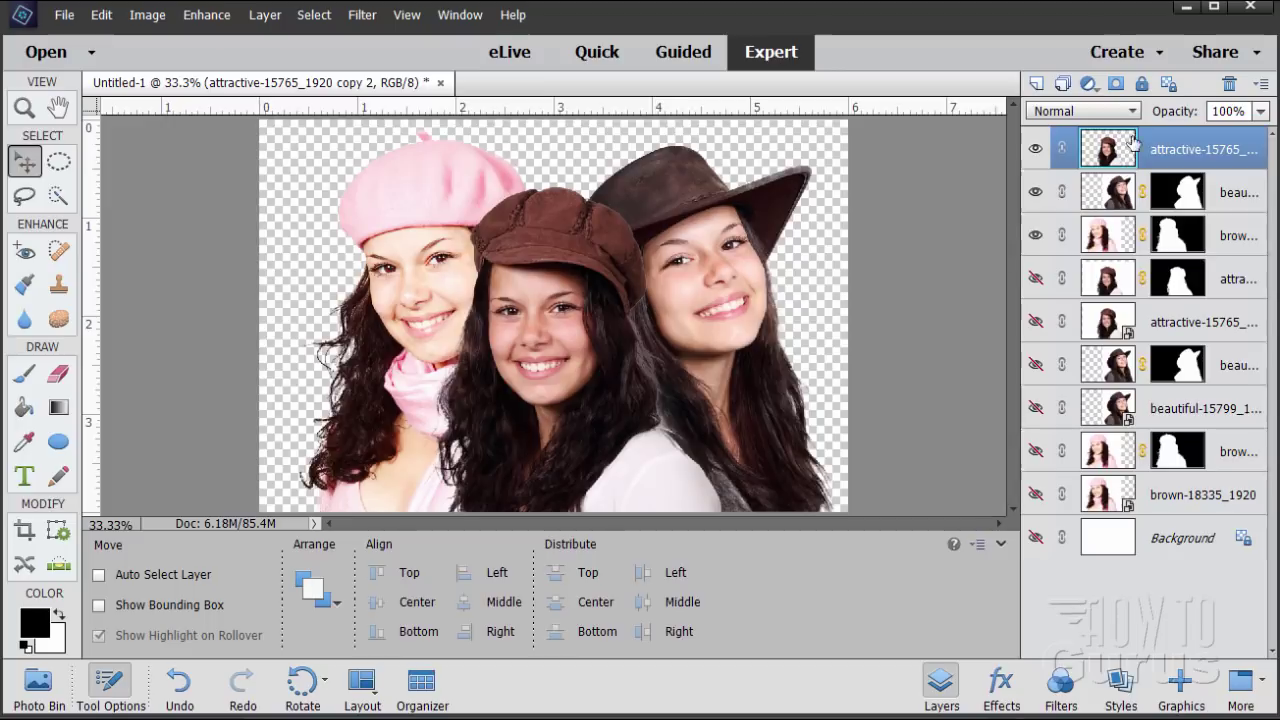
right_click(1230, 200)
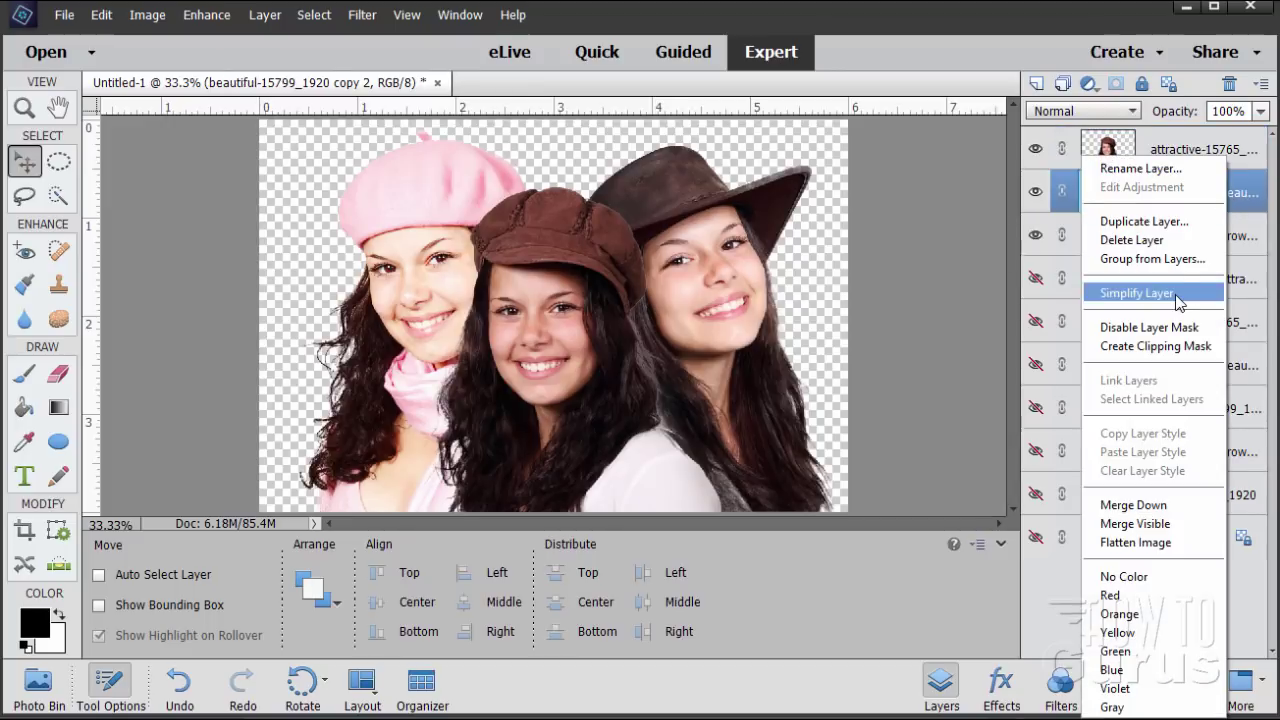
click(1160, 293)
right_click(1222, 254)
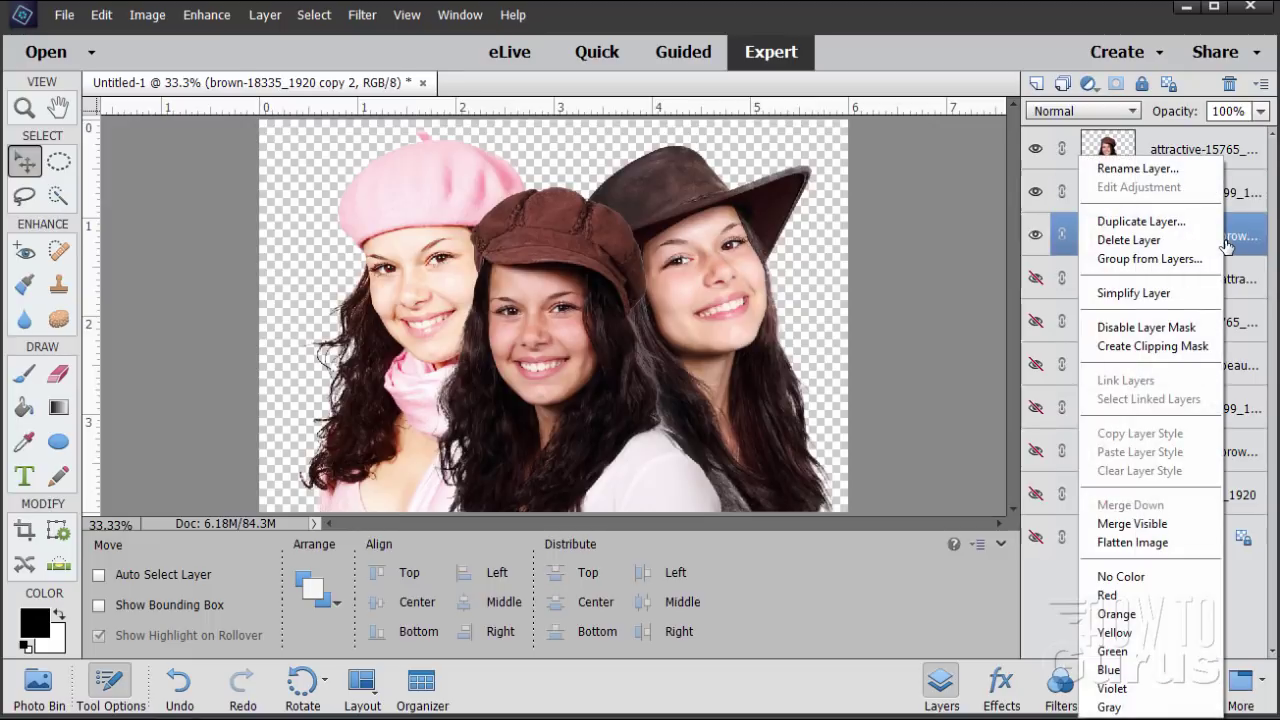
click(1172, 290)
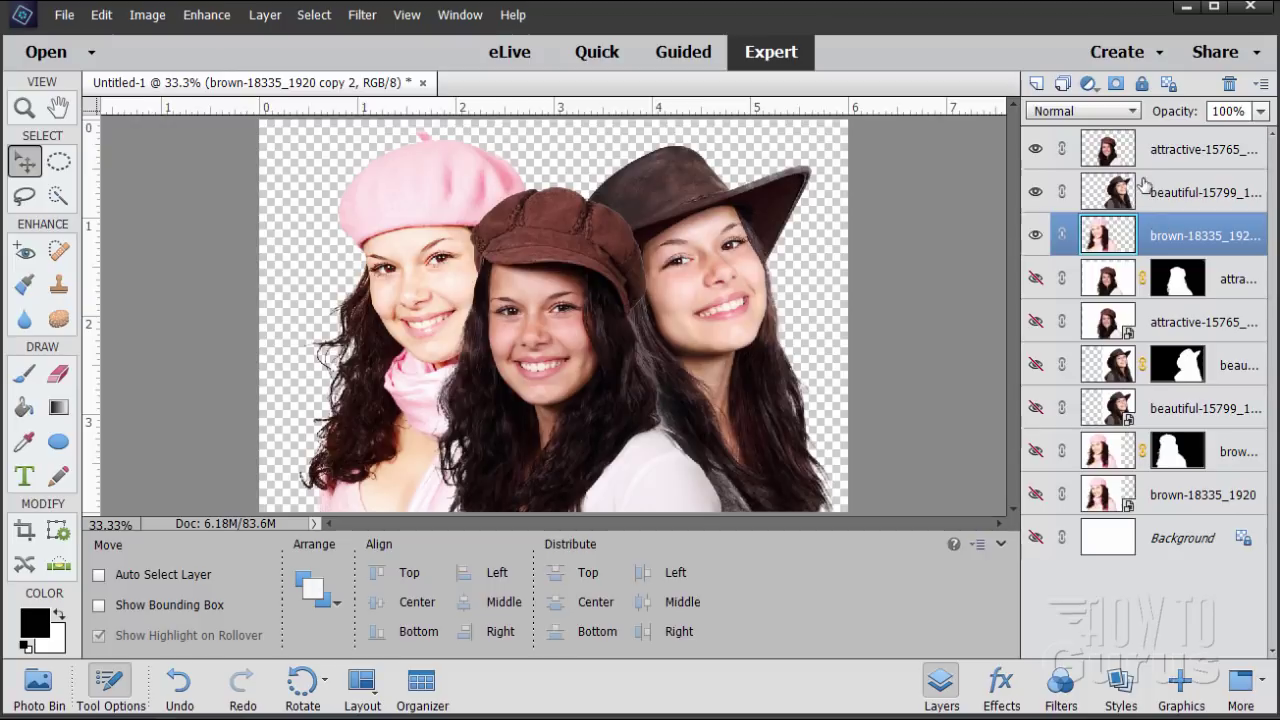
Open the black-and-white conversion for the brown-cap model copy and compare the available conversion styles in the preview
click(1180, 153)
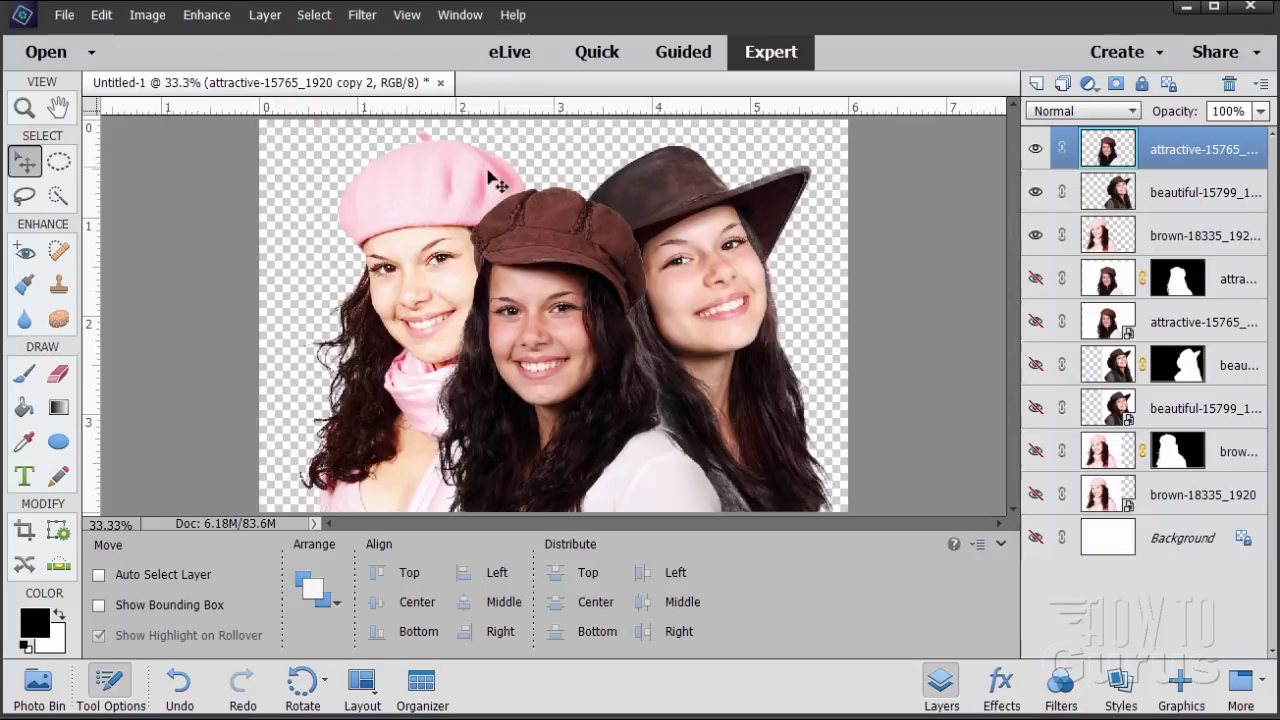
click(224, 17)
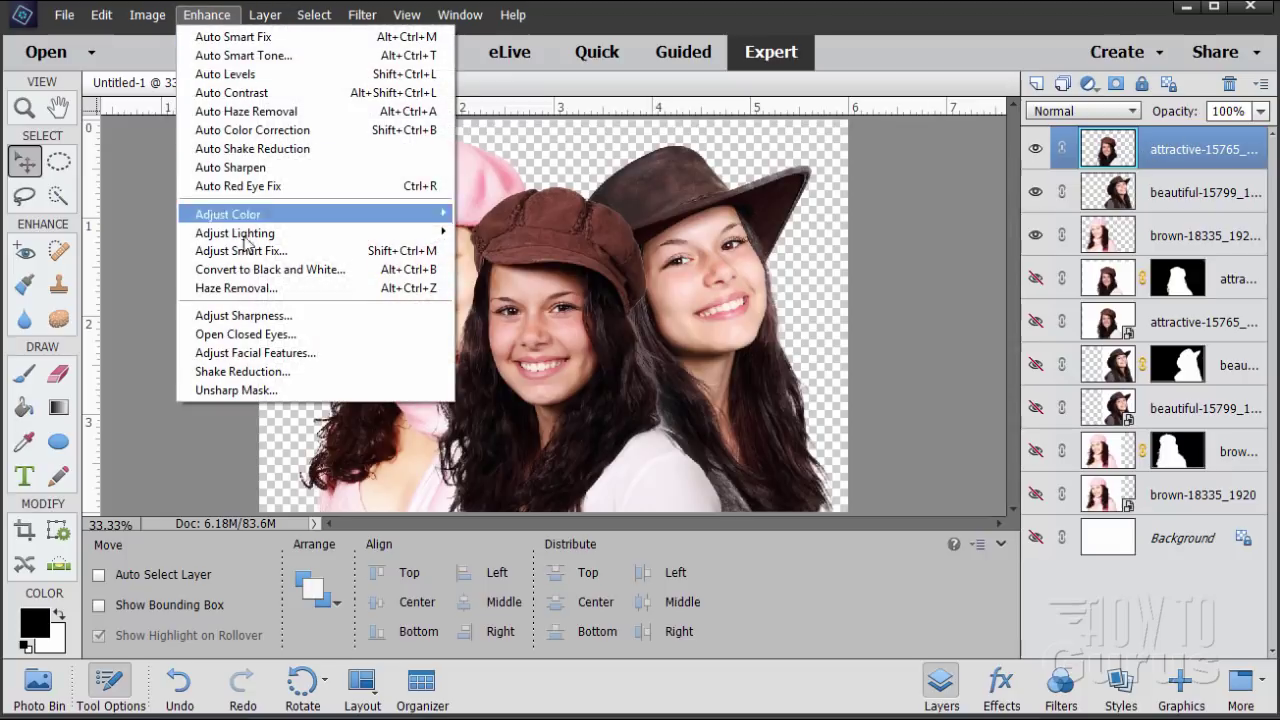
click(284, 269)
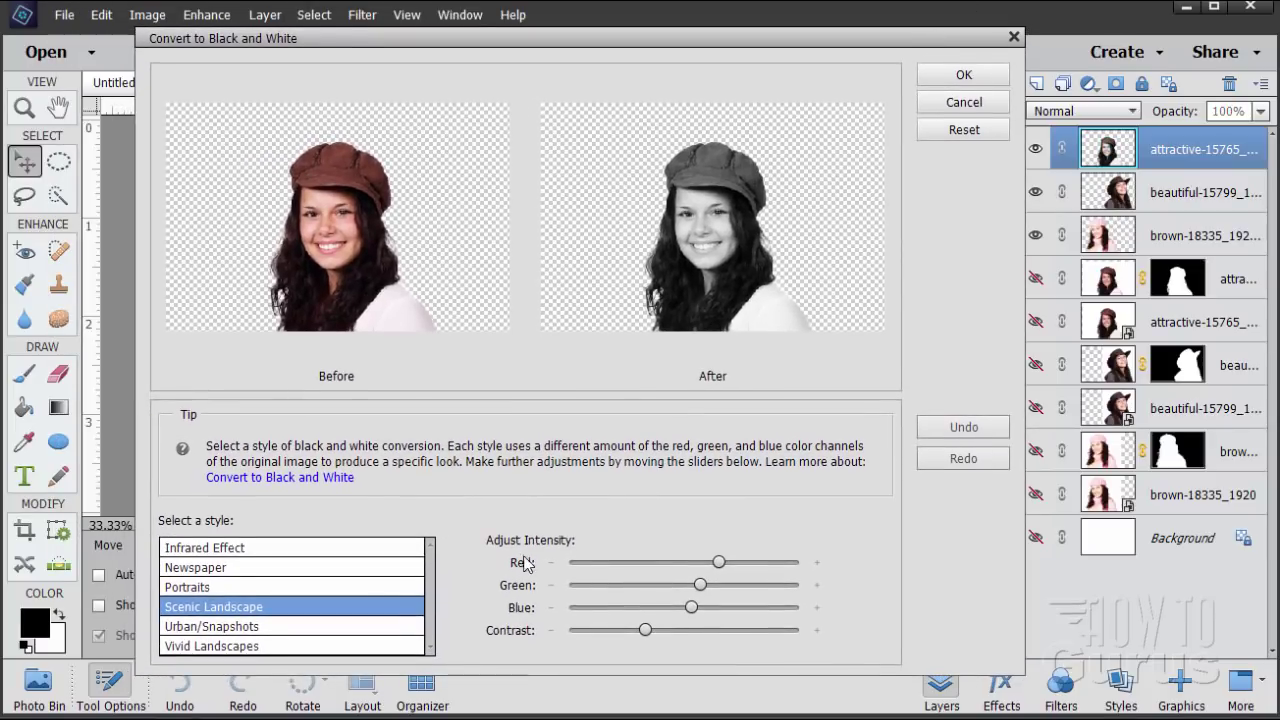
click(200, 549)
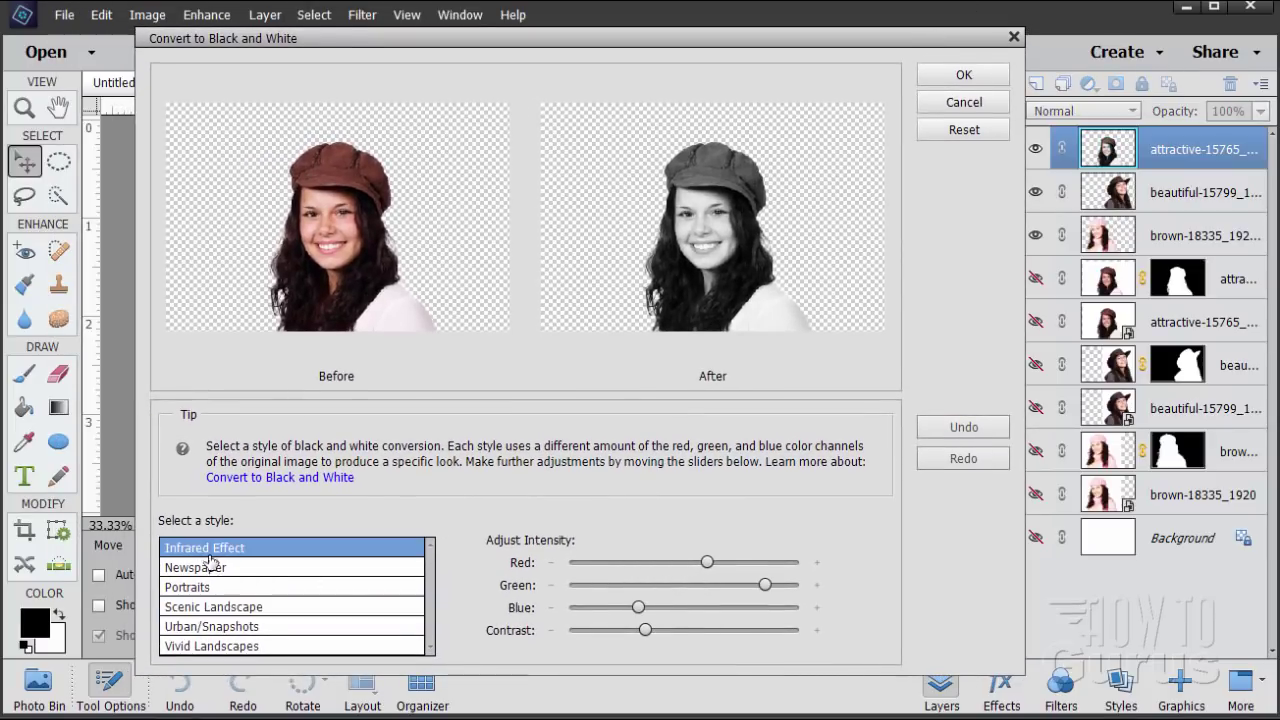
click(208, 567)
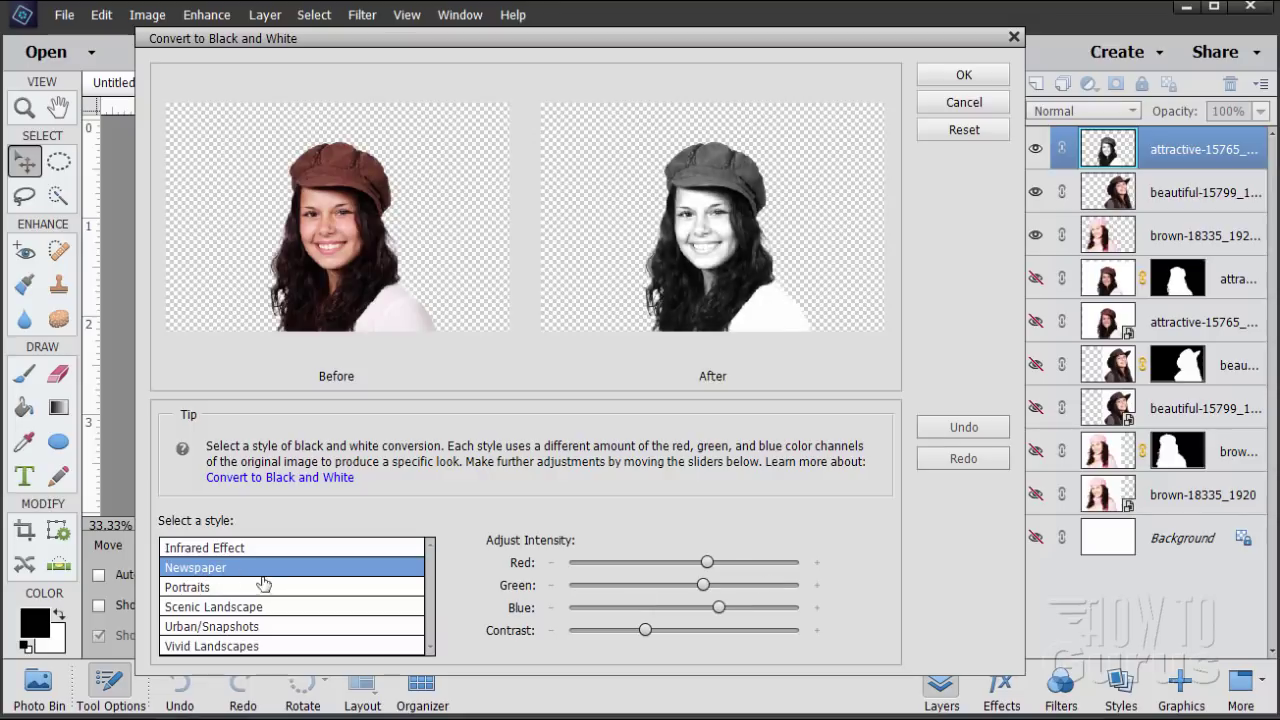
click(213, 590)
click(250, 607)
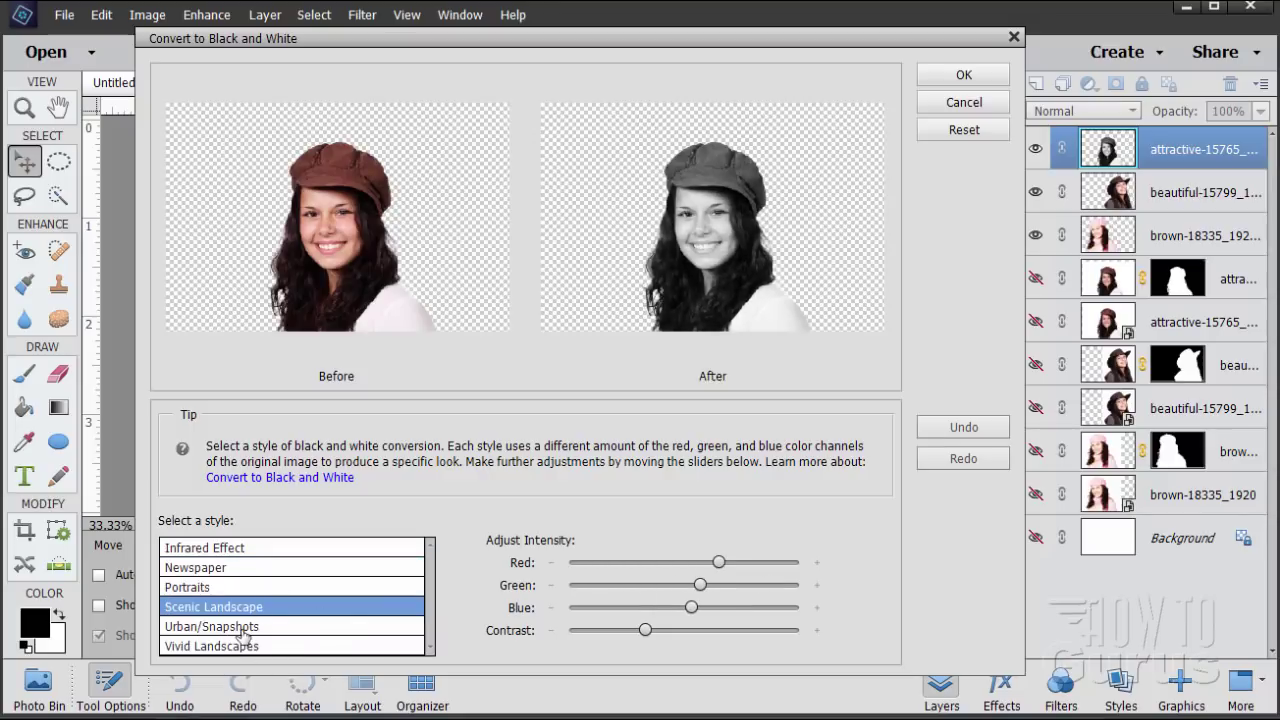
click(243, 630)
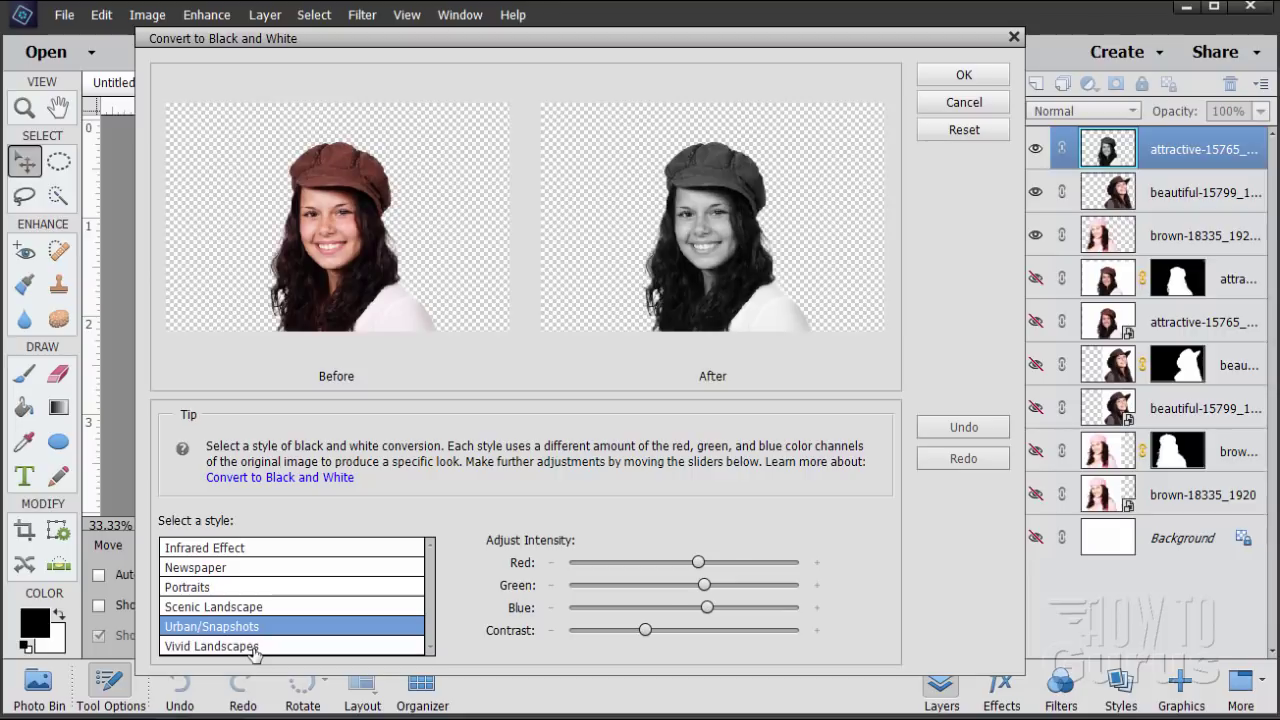
click(255, 649)
click(256, 628)
click(258, 645)
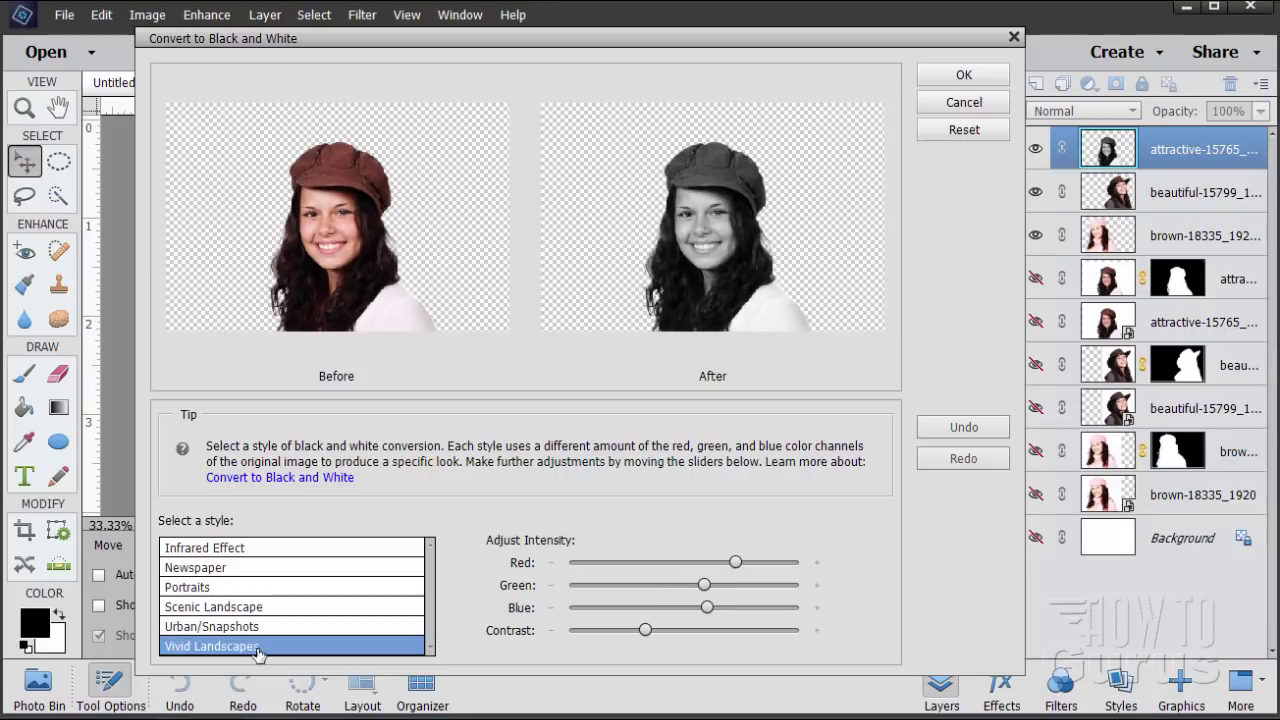
click(244, 590)
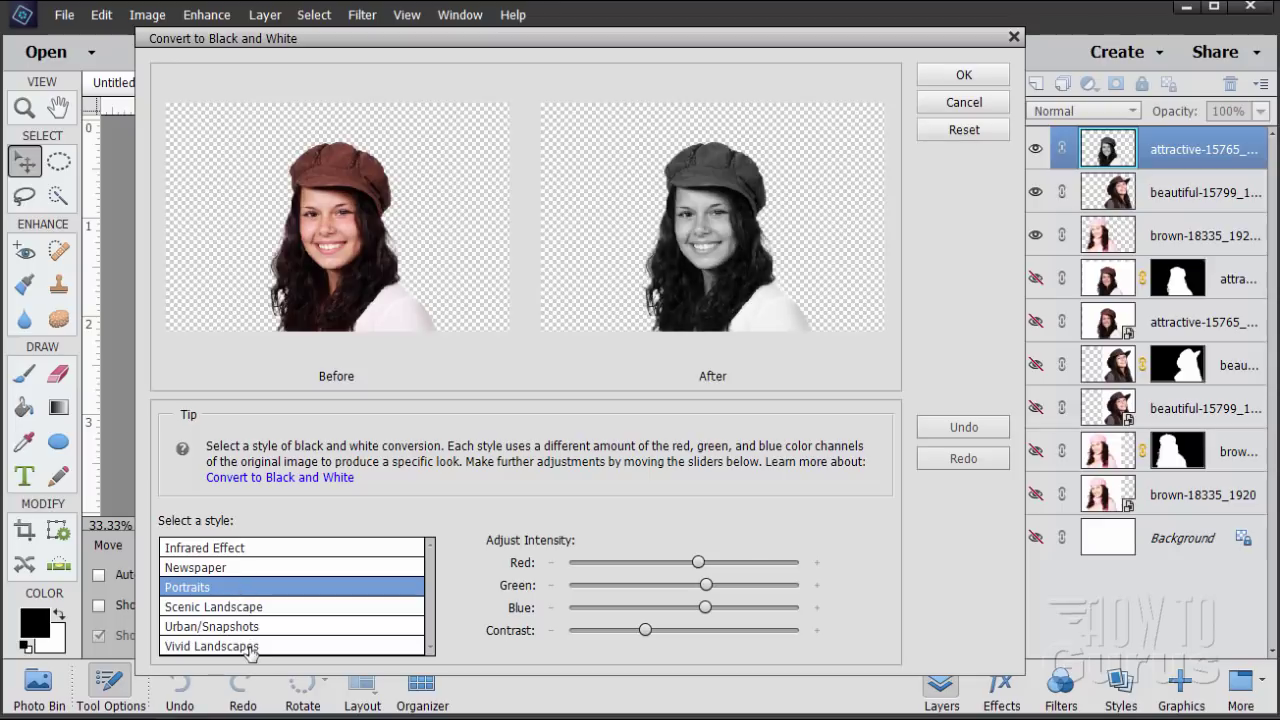
click(250, 628)
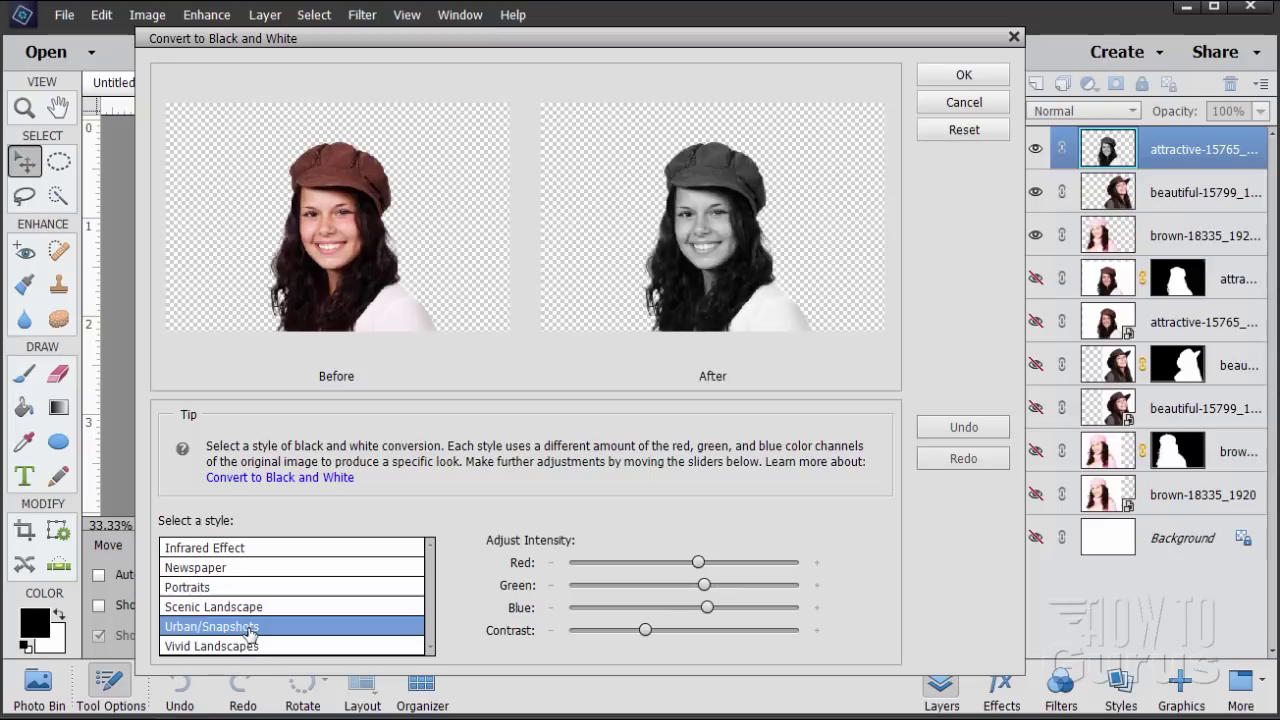
click(242, 587)
click(250, 627)
click(245, 590)
click(257, 648)
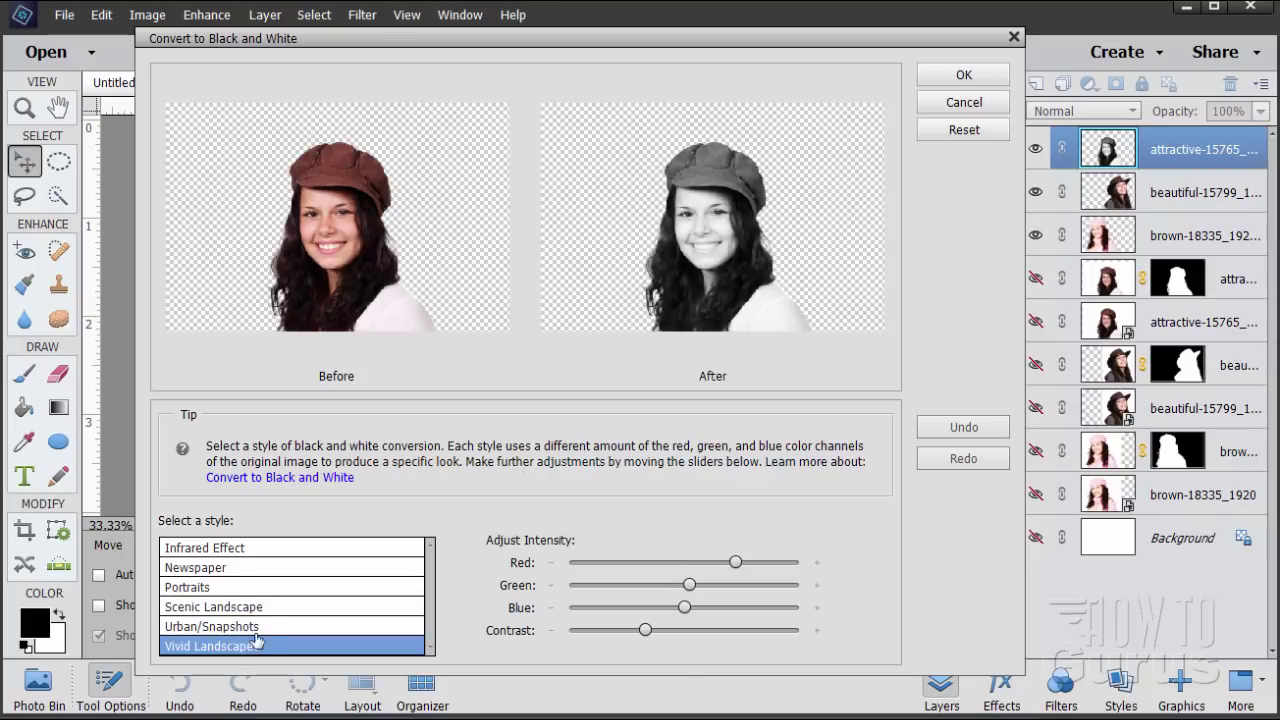
Convert the brown-cap model copy to black and white using the Infrared Effect style
click(245, 550)
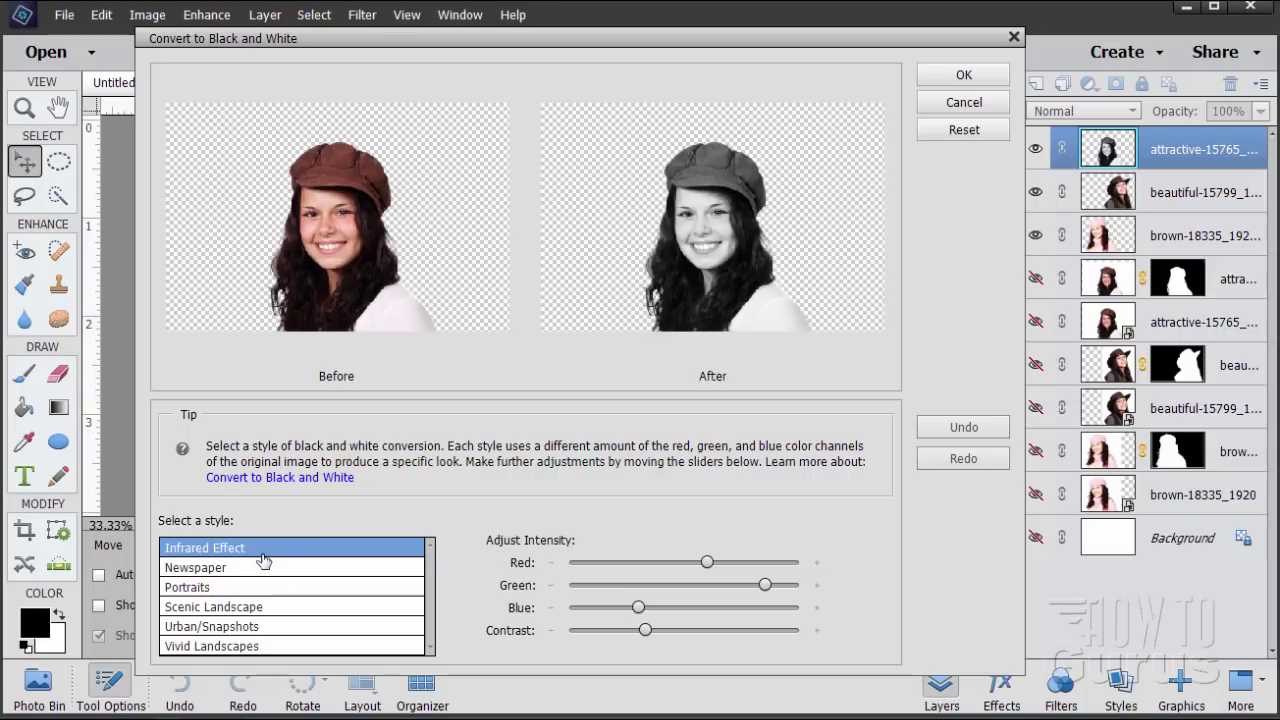
click(262, 566)
click(260, 549)
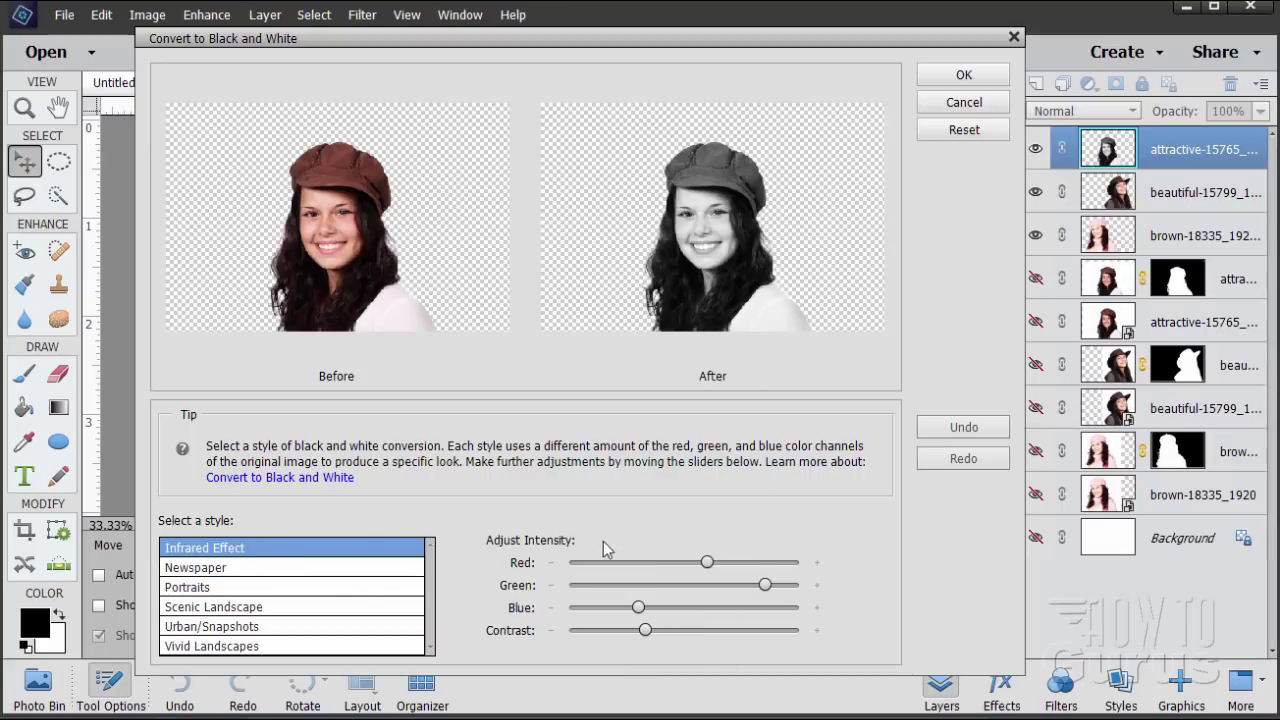
click(963, 74)
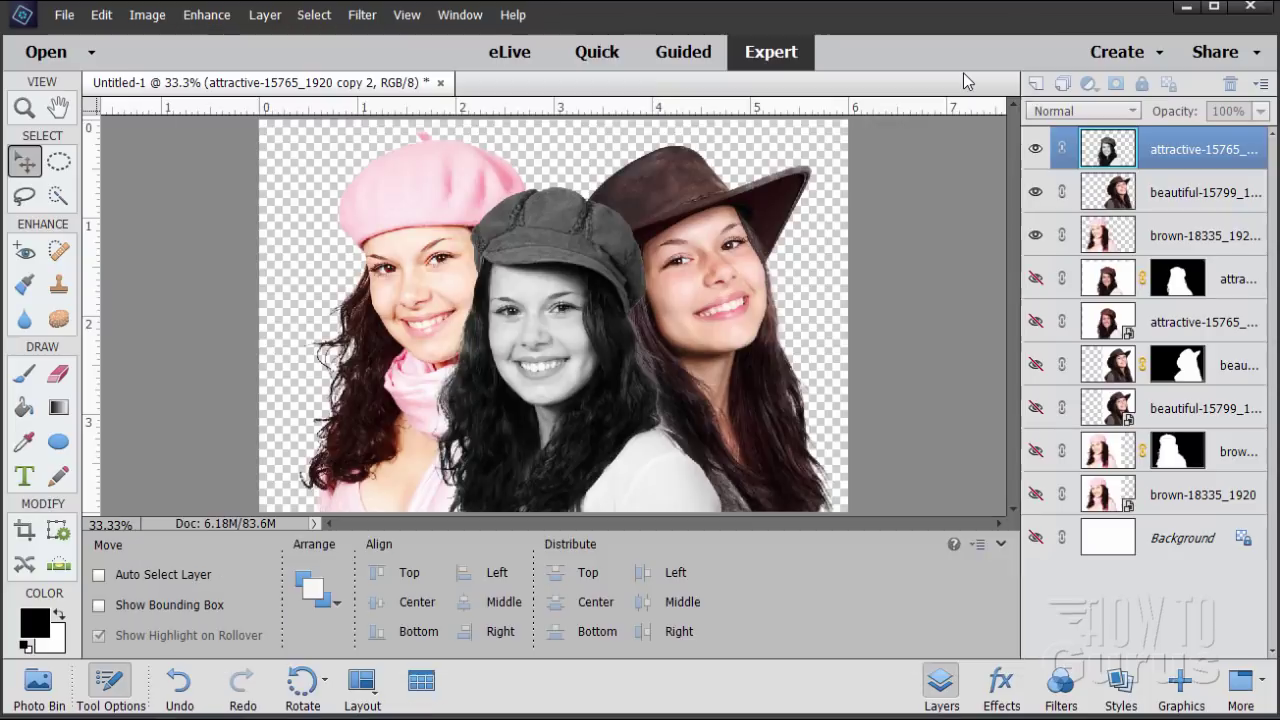
Convert the hat model copy to black and white using the Portraits style, after comparing it with the other styles
click(1193, 193)
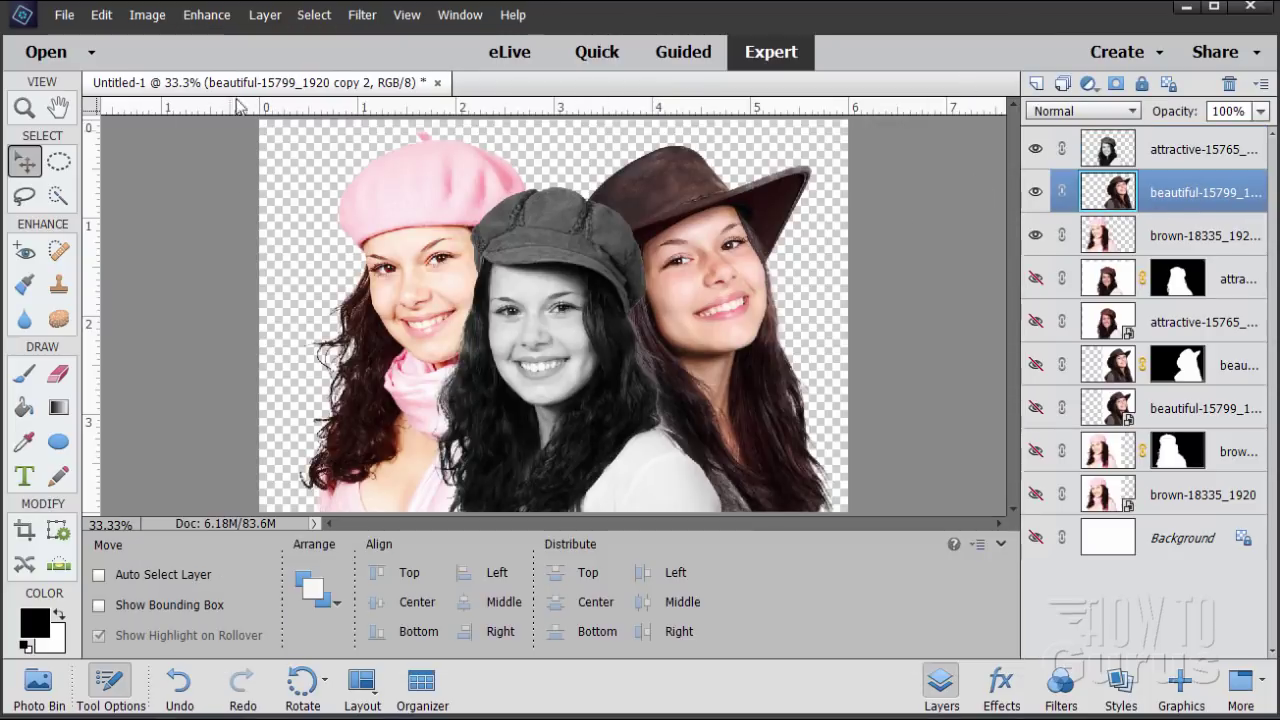
click(201, 18)
click(238, 269)
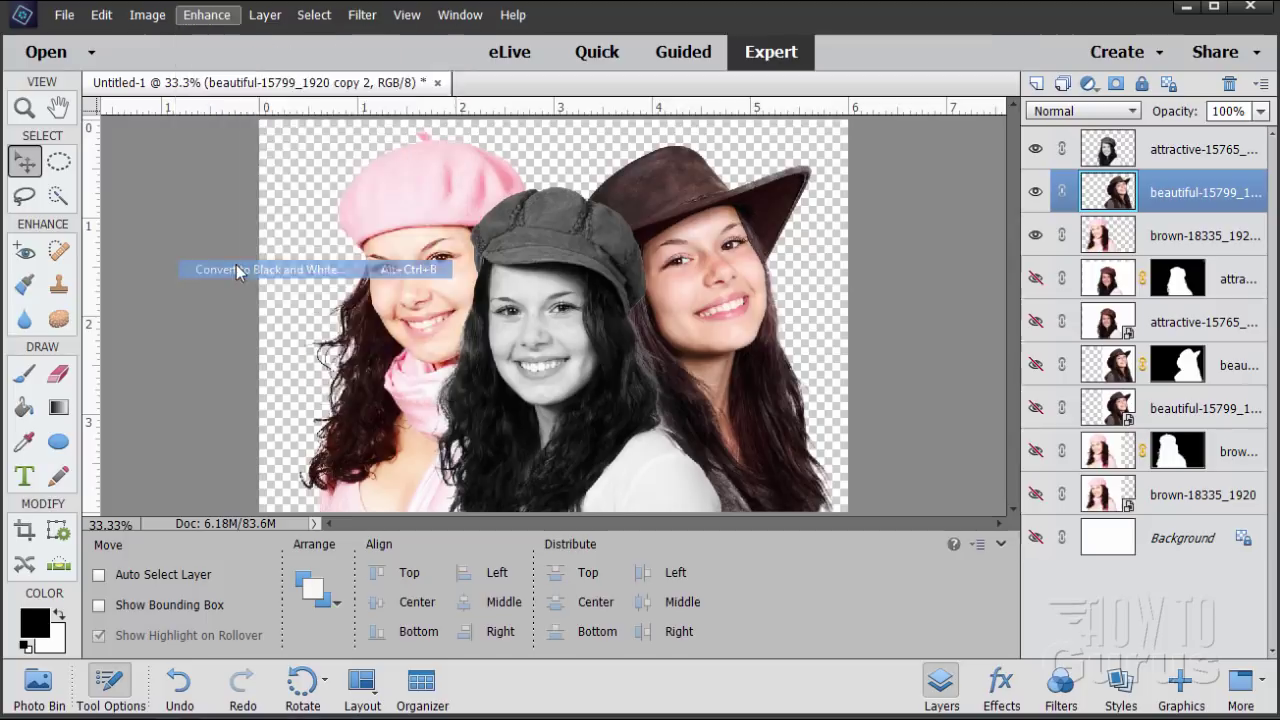
click(276, 551)
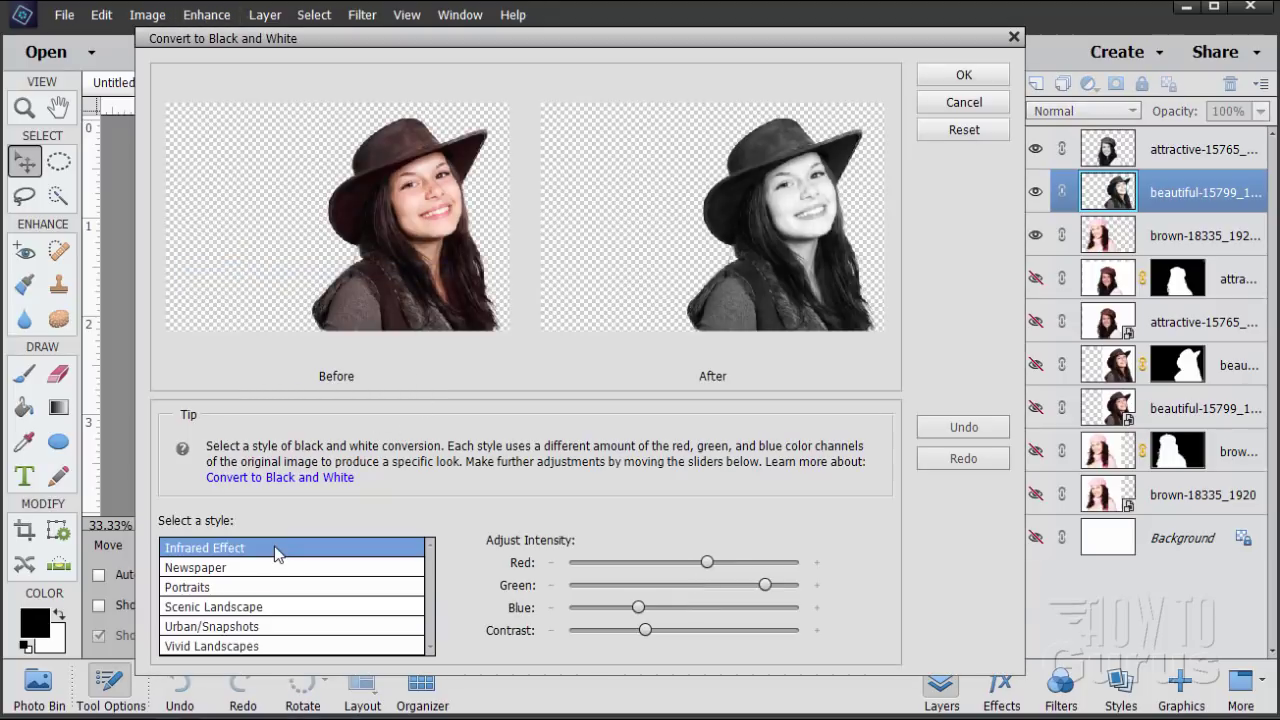
click(240, 612)
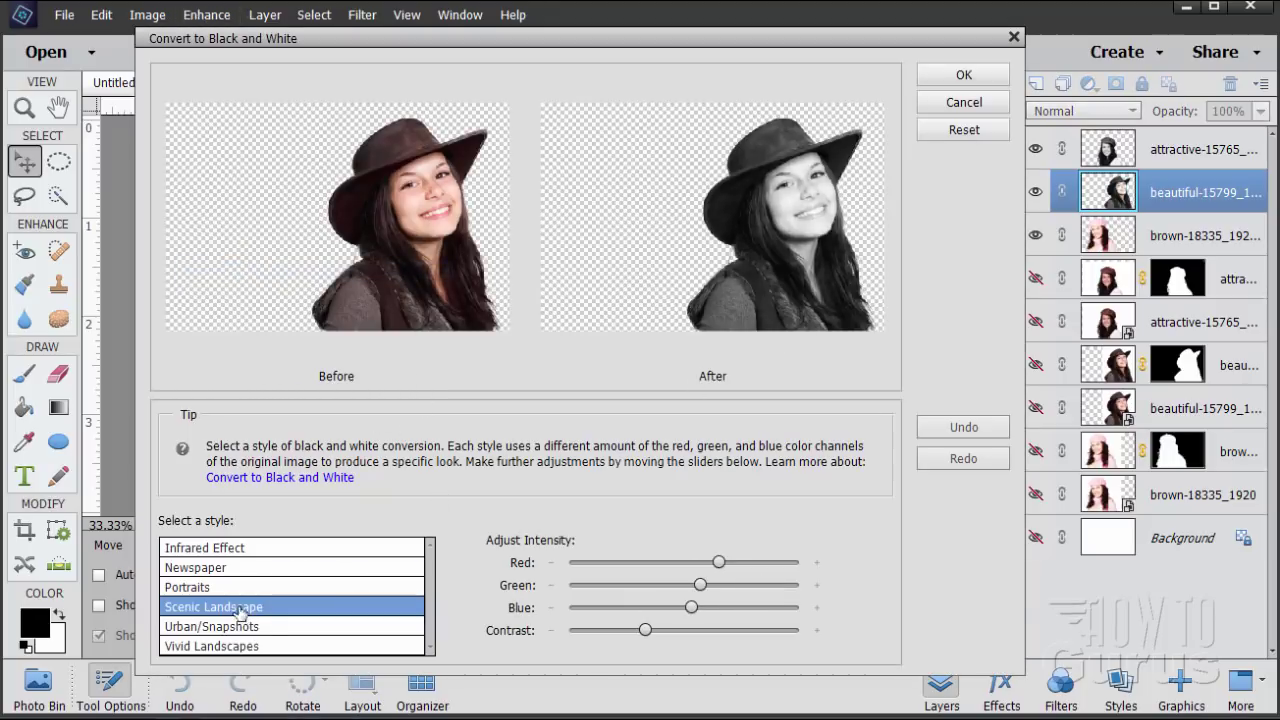
click(266, 628)
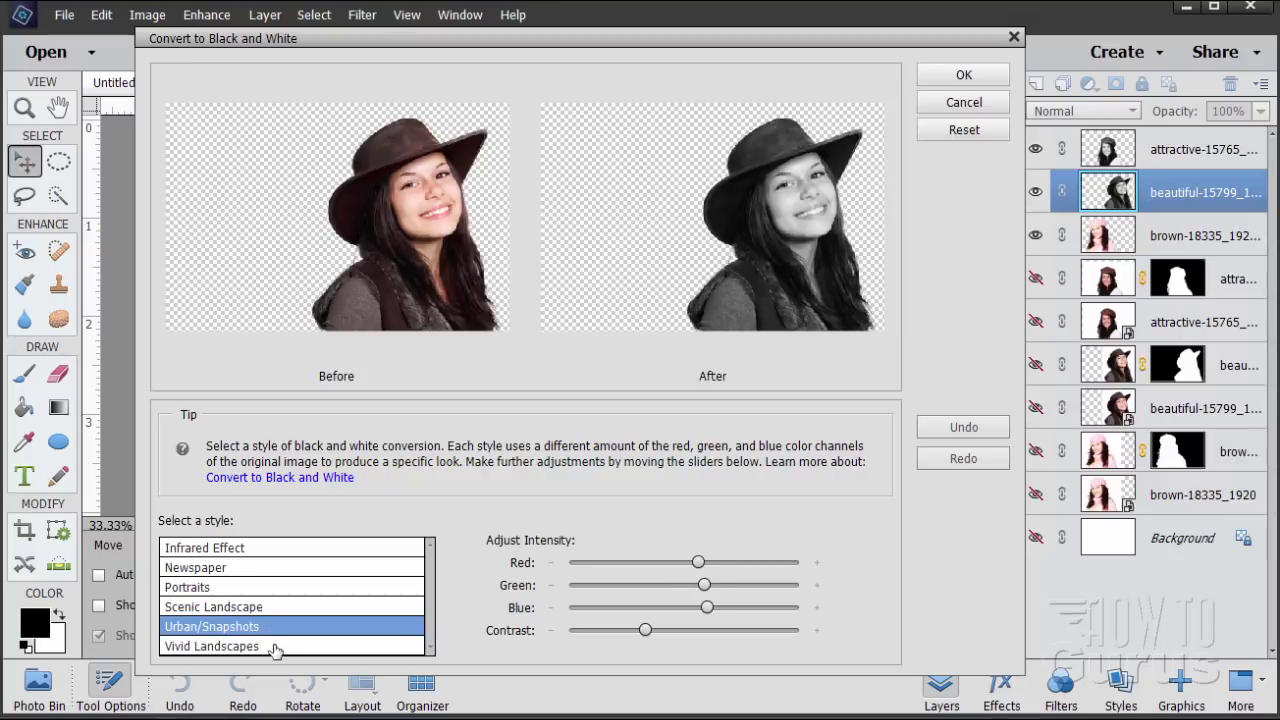
click(276, 649)
click(238, 628)
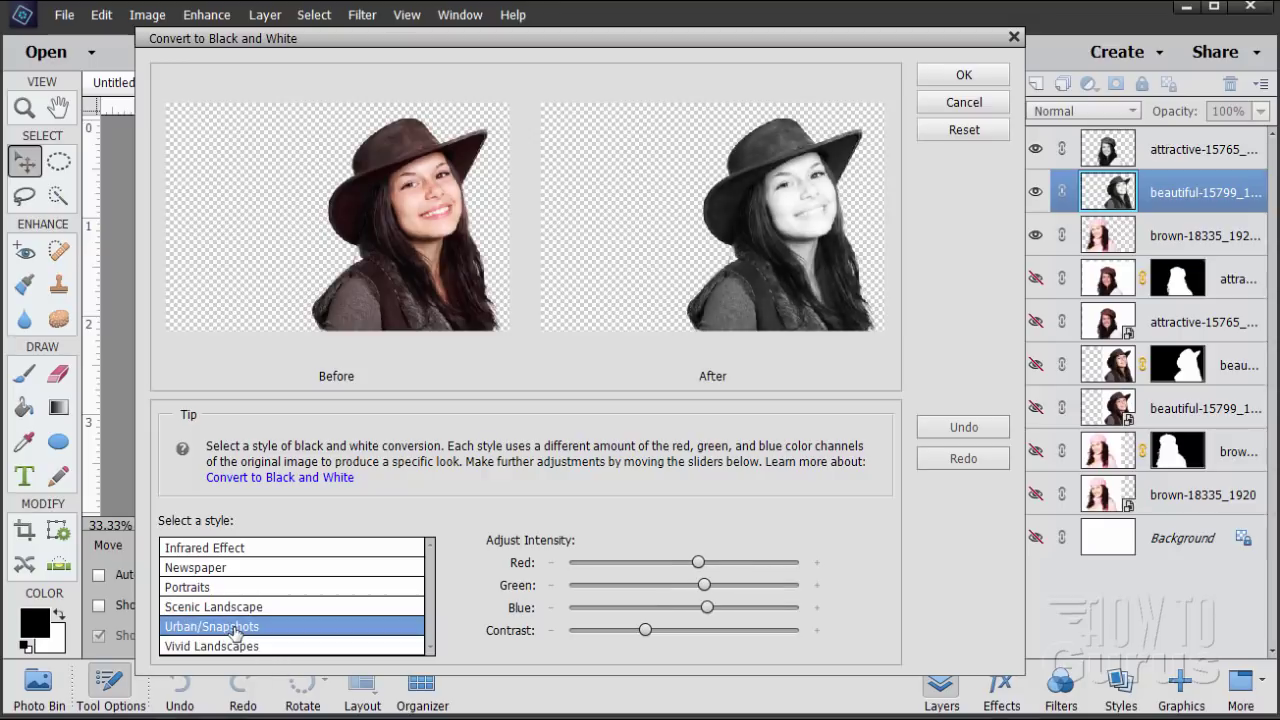
click(217, 590)
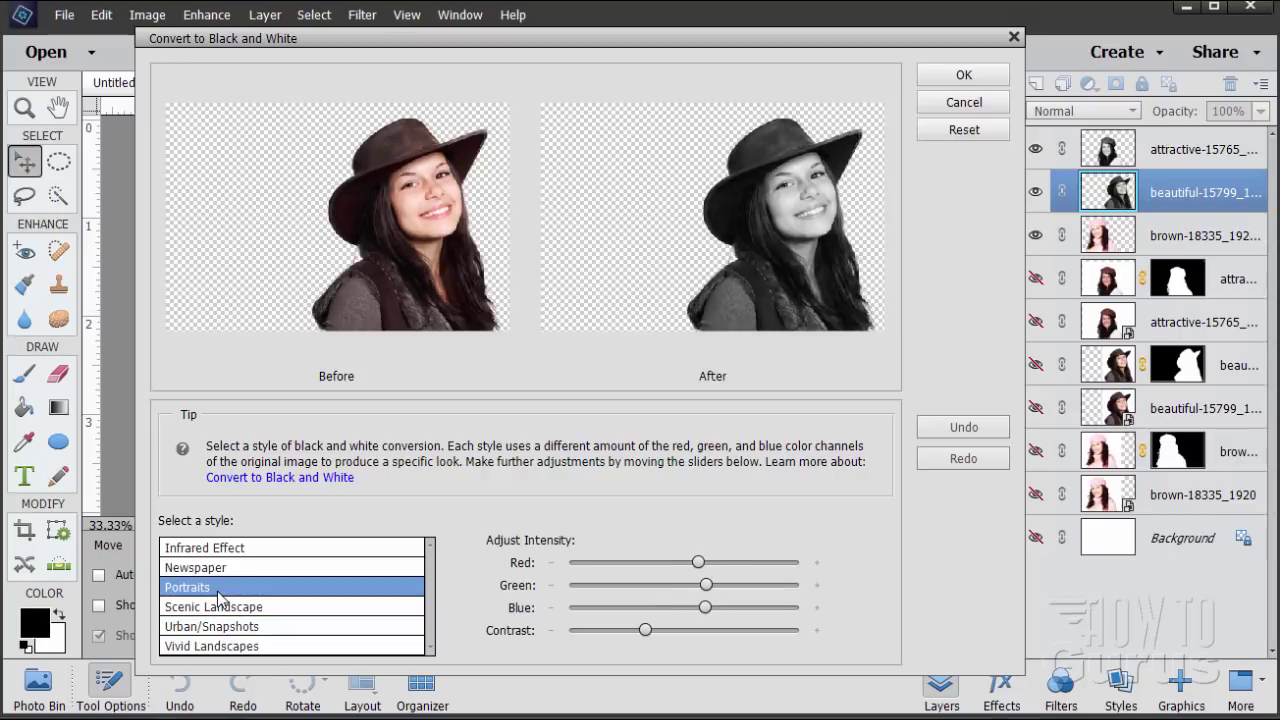
click(226, 552)
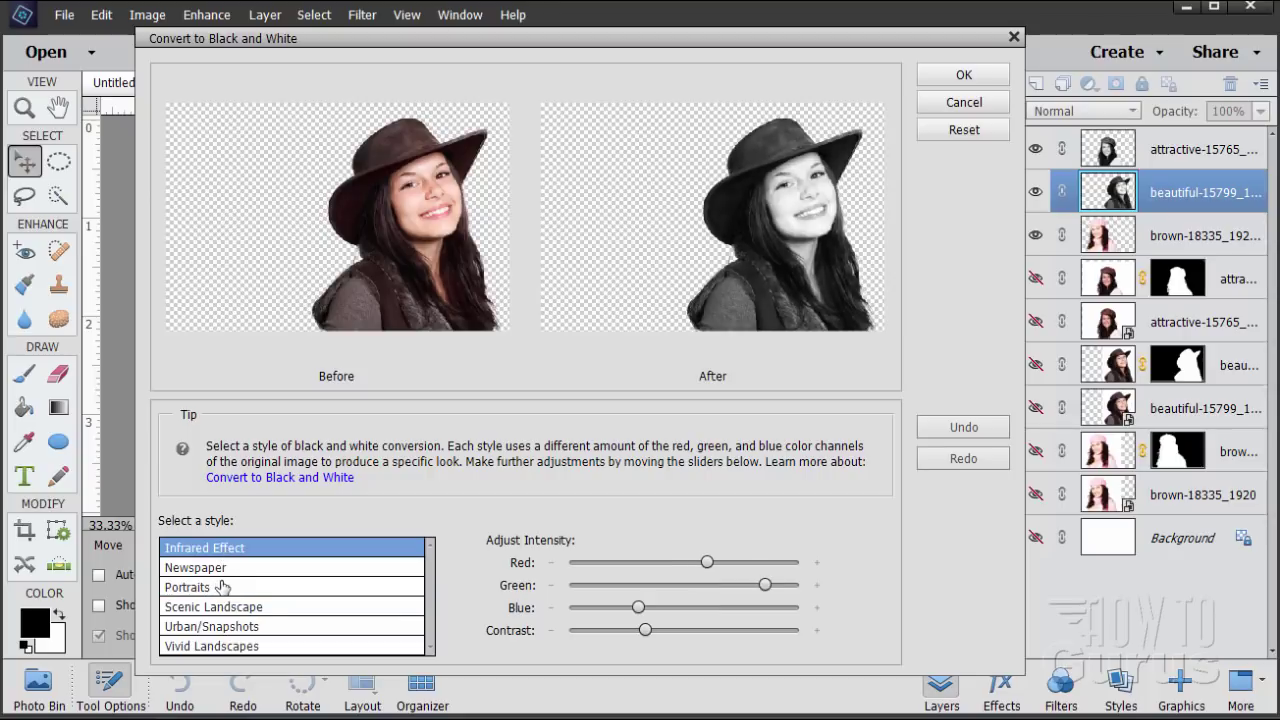
click(222, 588)
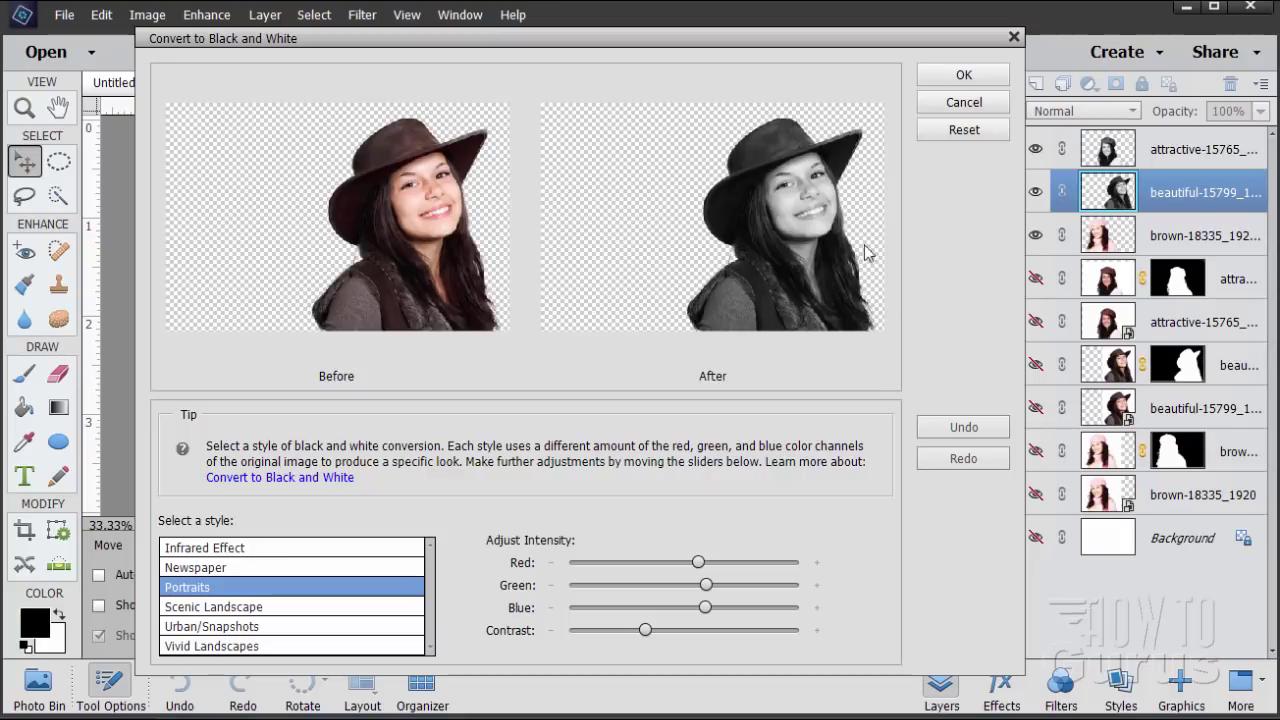
click(985, 76)
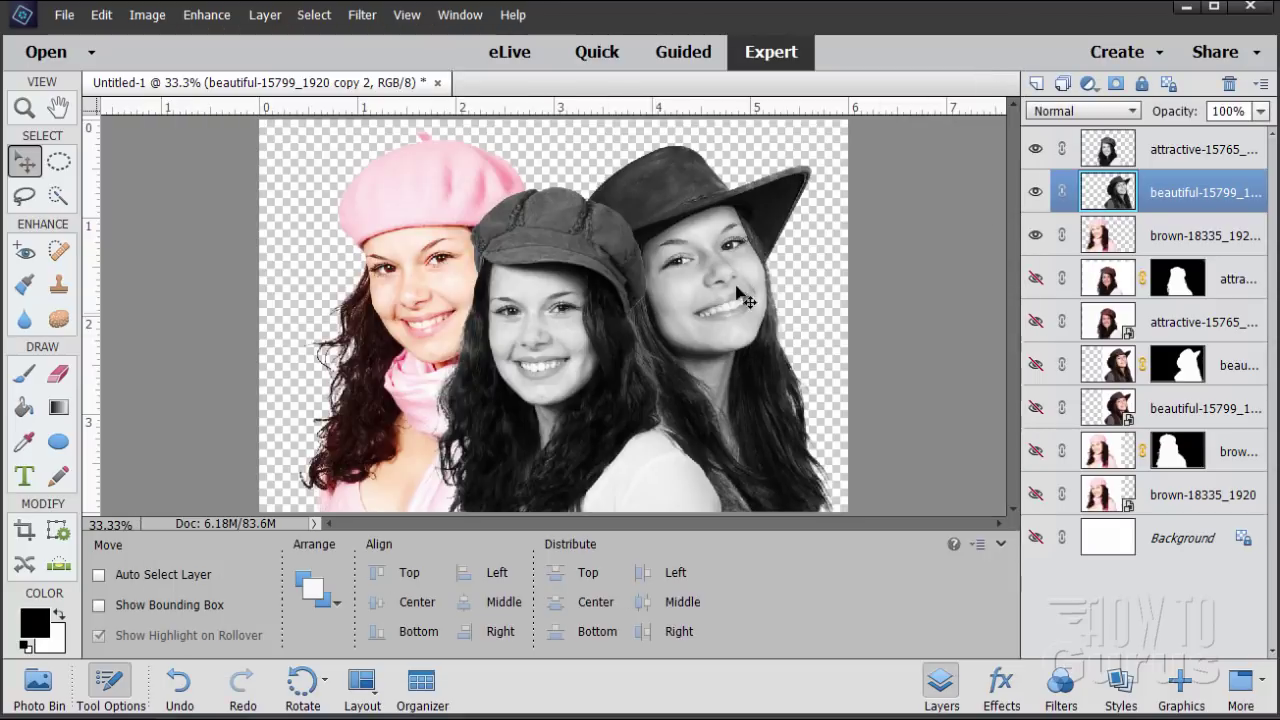
Convert the pink-beret model copy to black and white using the Portraits style, and move that model slightly up on the canvas
click(1157, 240)
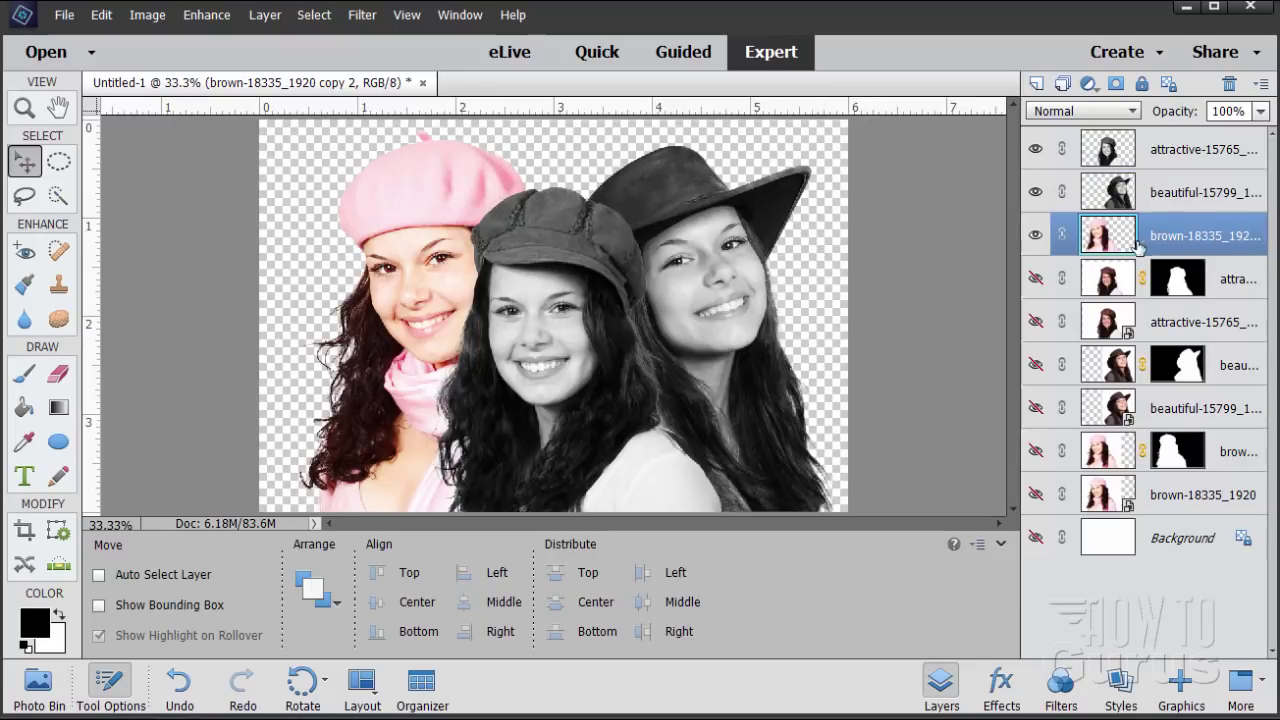
click(206, 15)
click(213, 272)
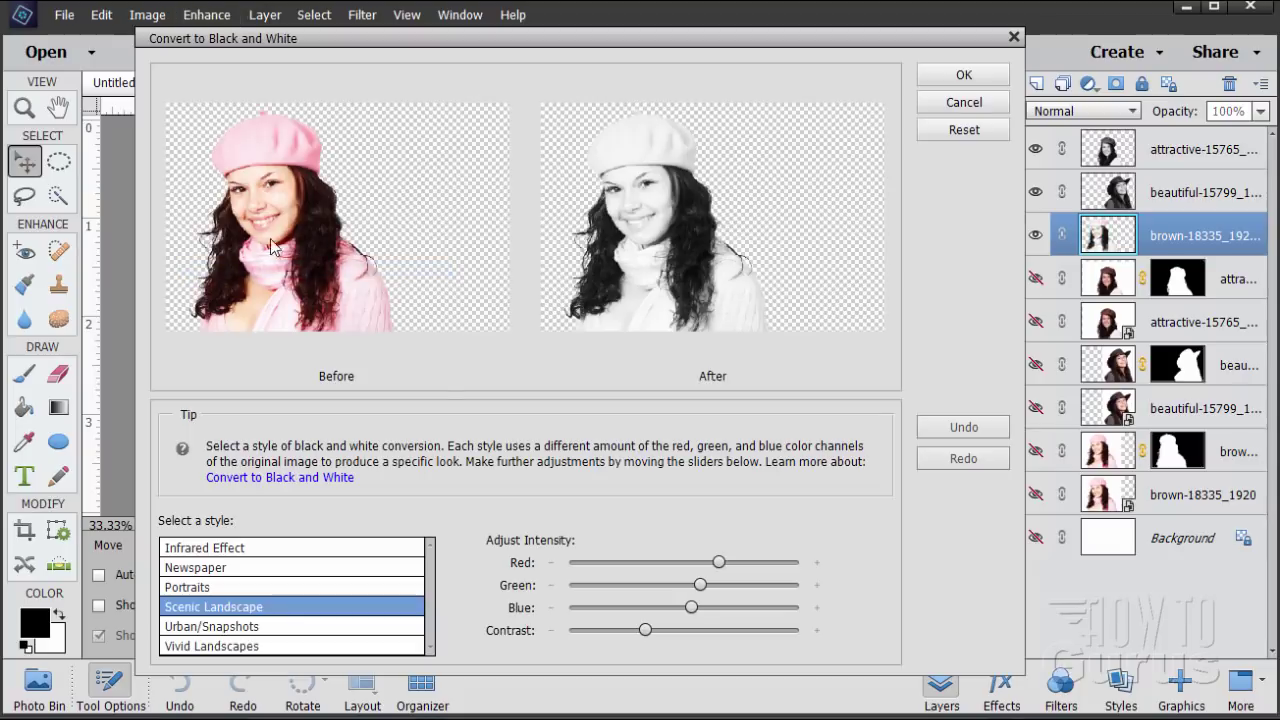
click(216, 588)
click(226, 548)
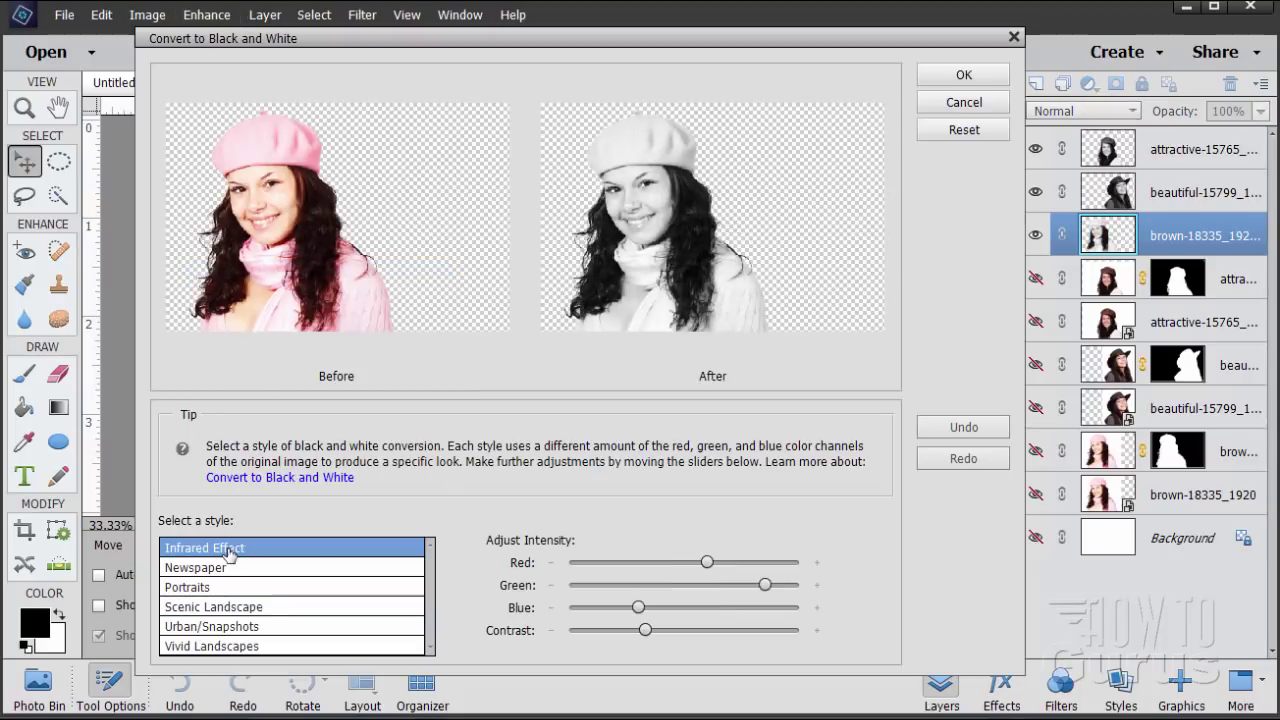
click(238, 590)
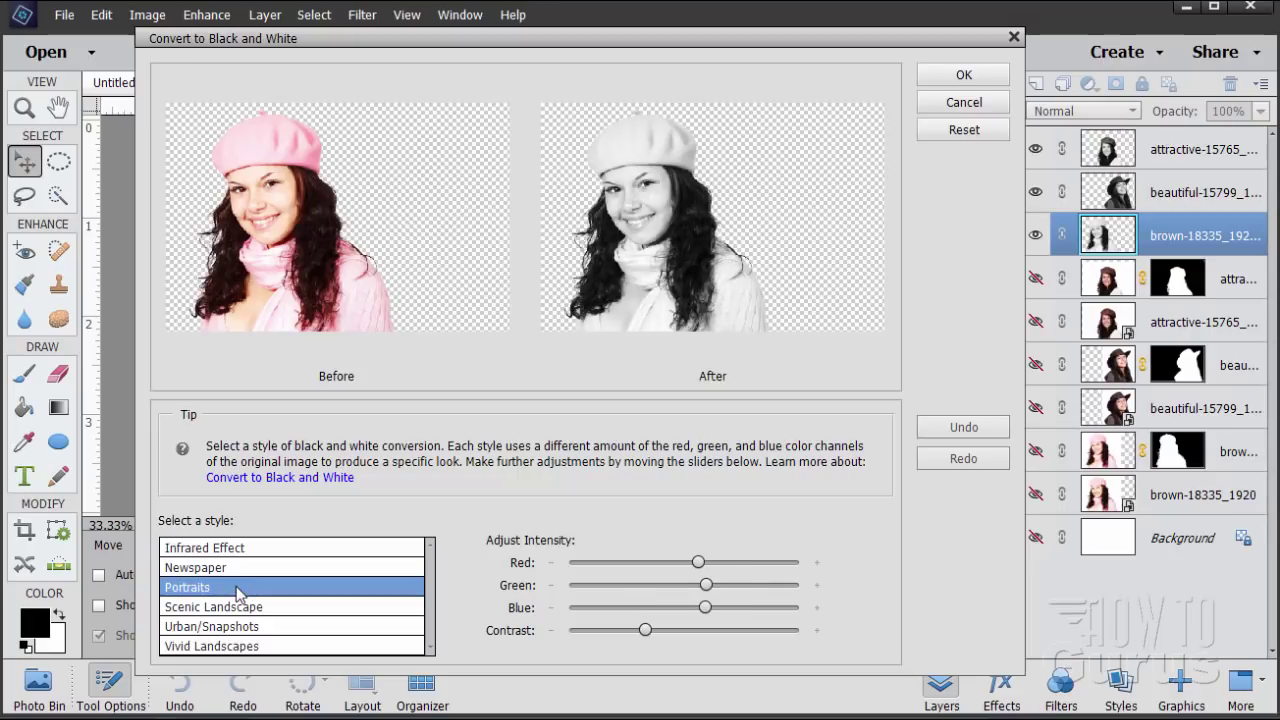
click(236, 627)
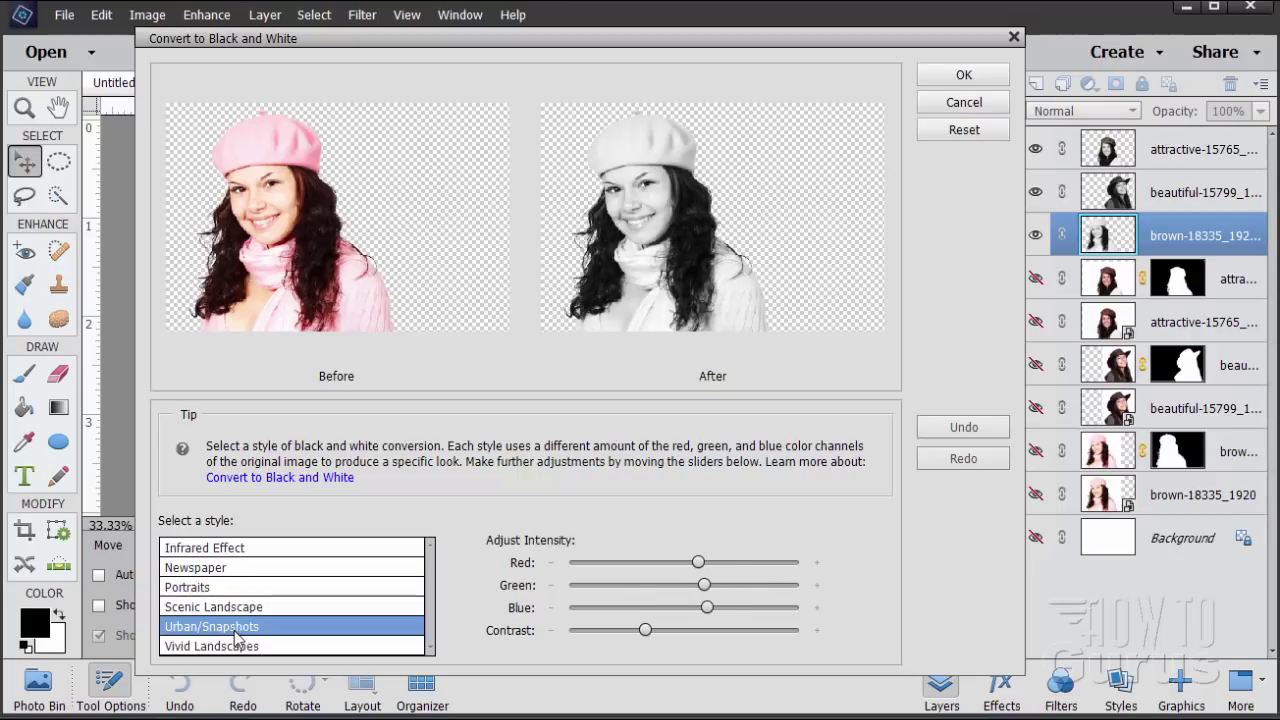
click(240, 648)
click(236, 590)
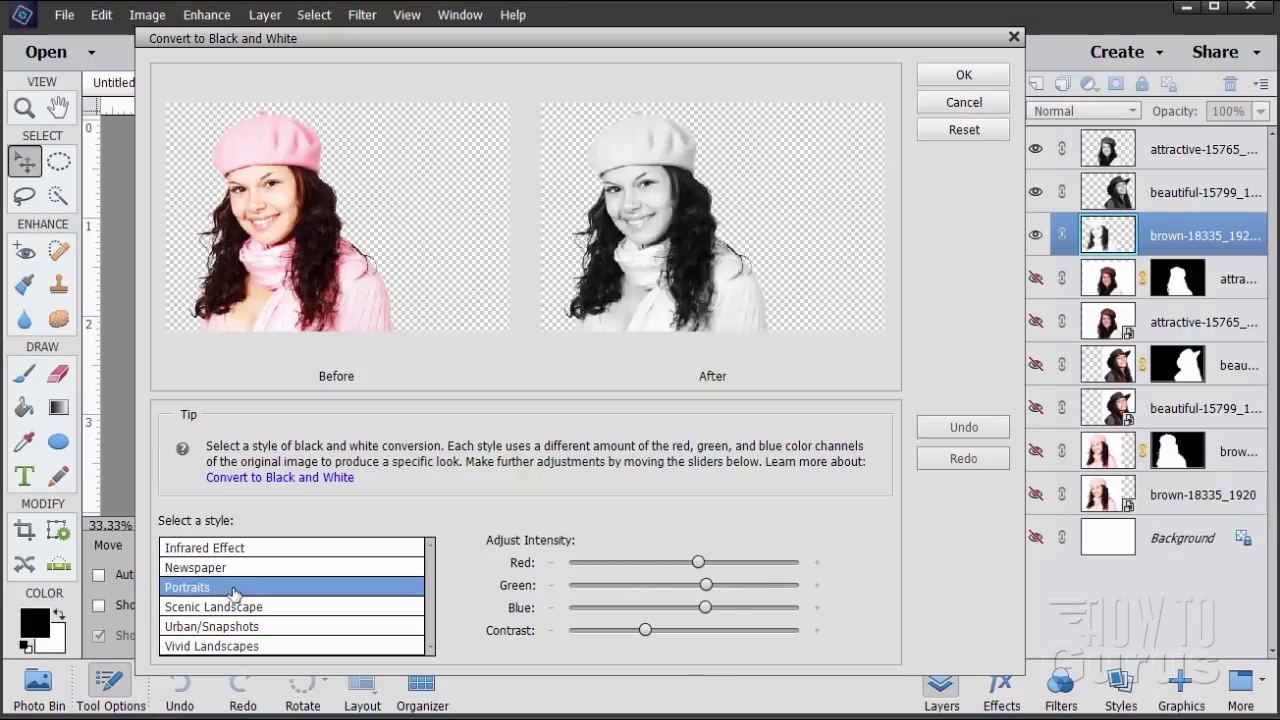
click(964, 76)
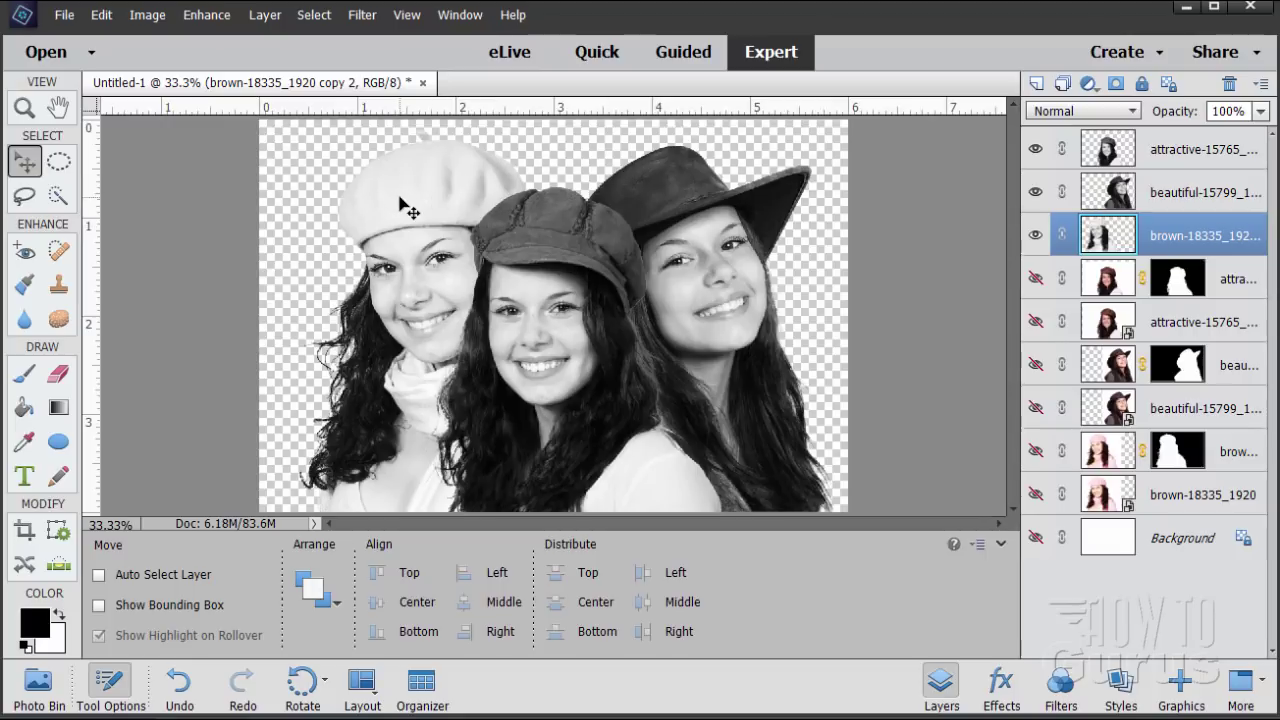
drag(401, 196, 396, 186)
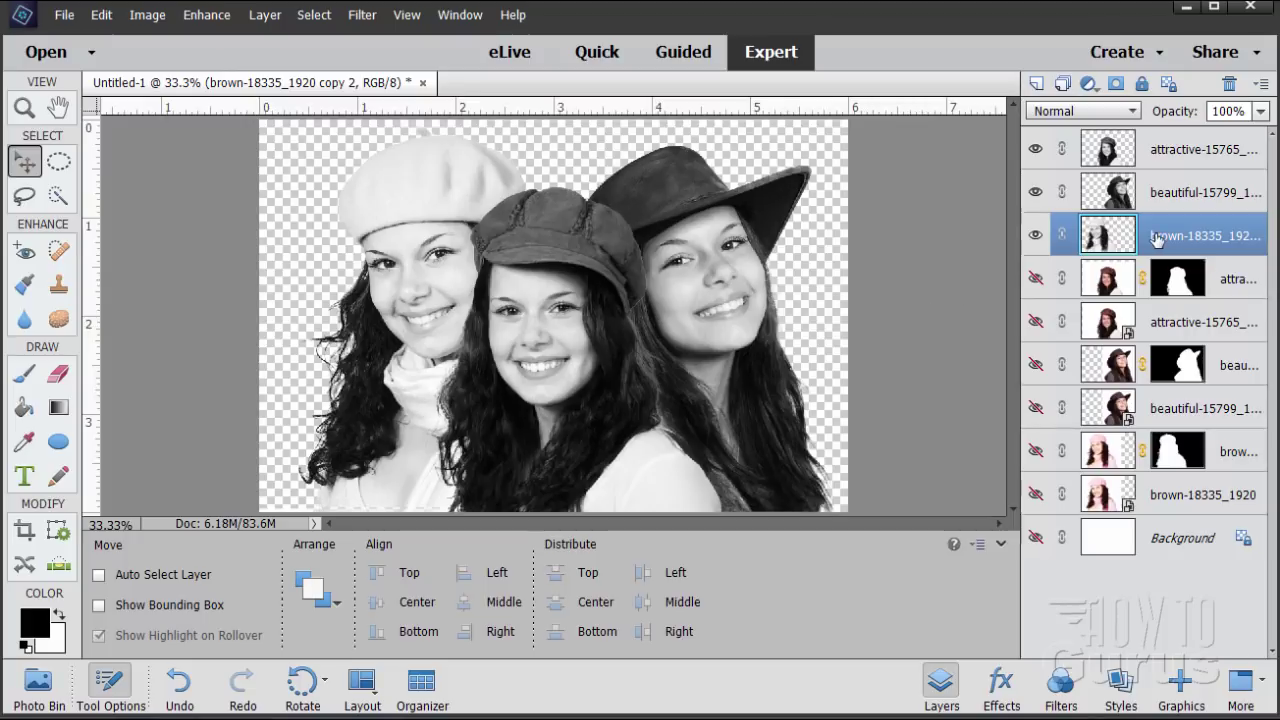
Add a Hue/Saturation adjustment layer above the beret model's black-and-white copy, clipped to that layer
click(265, 15)
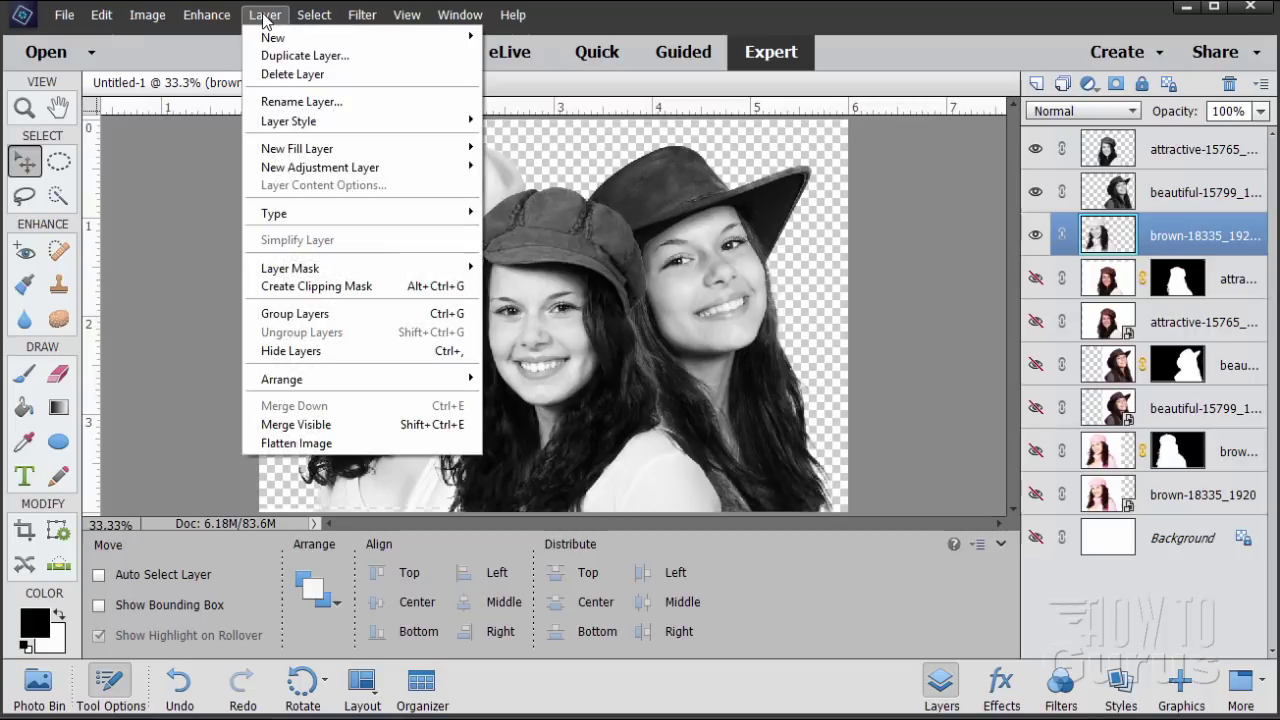
mouse_move(325, 167)
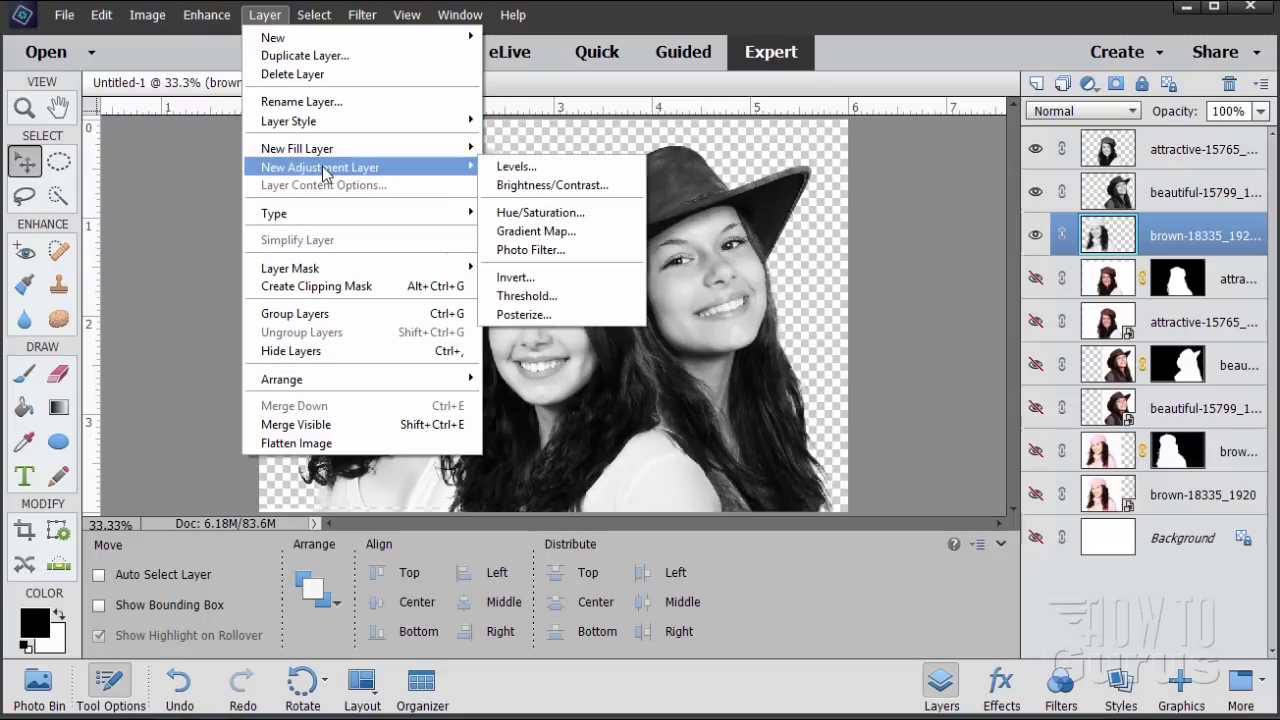
click(584, 211)
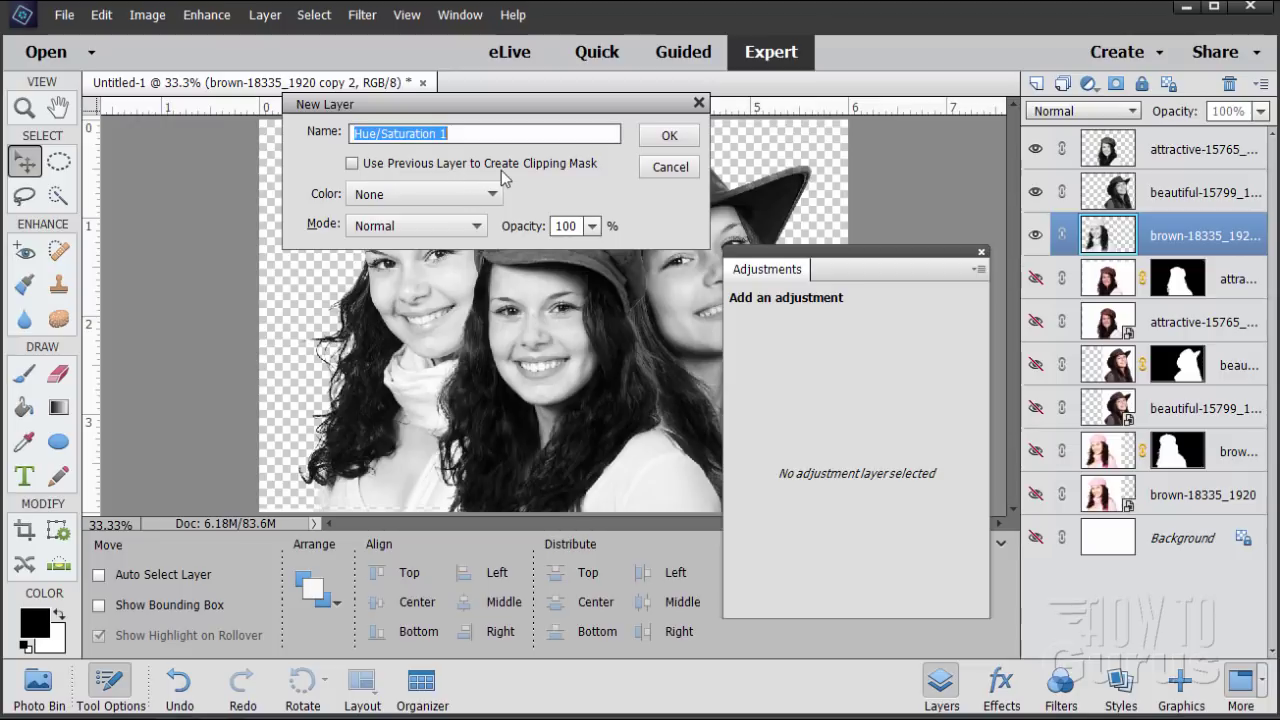
click(352, 164)
click(669, 135)
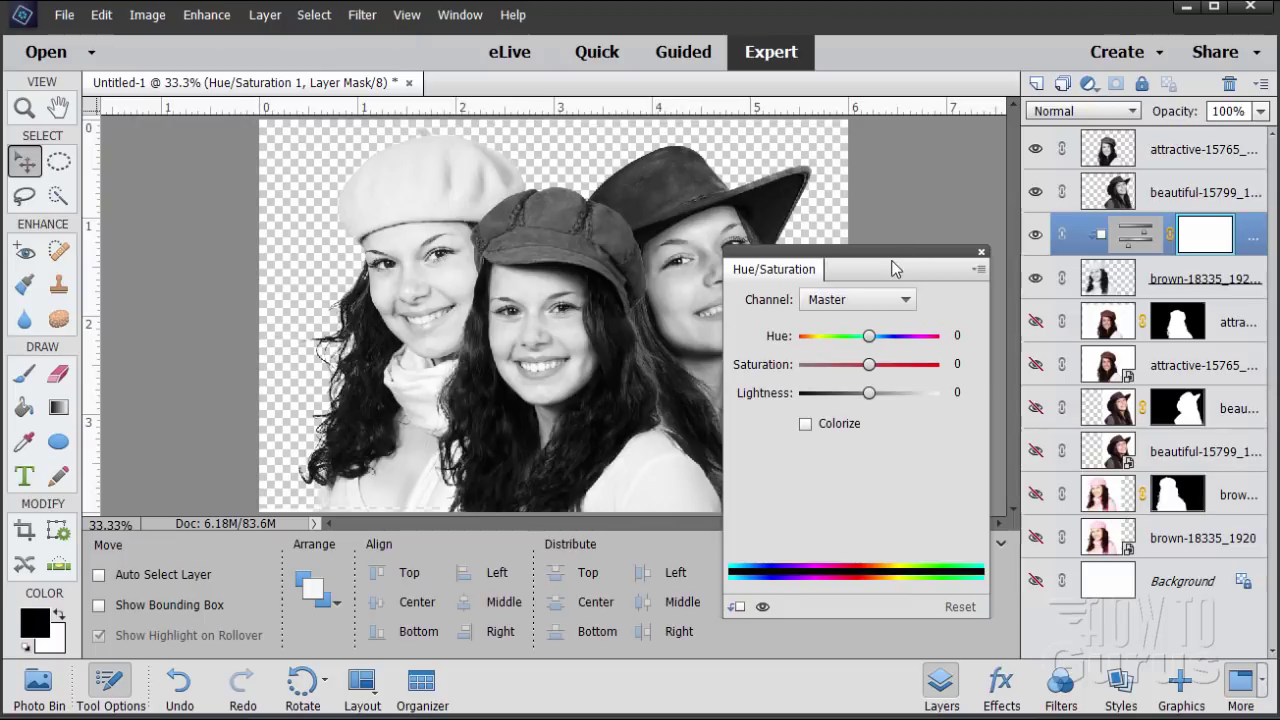
Colorize the beret model red with hue 360, saturation 80 and lightness about +42
drag(893, 268, 929, 264)
click(842, 420)
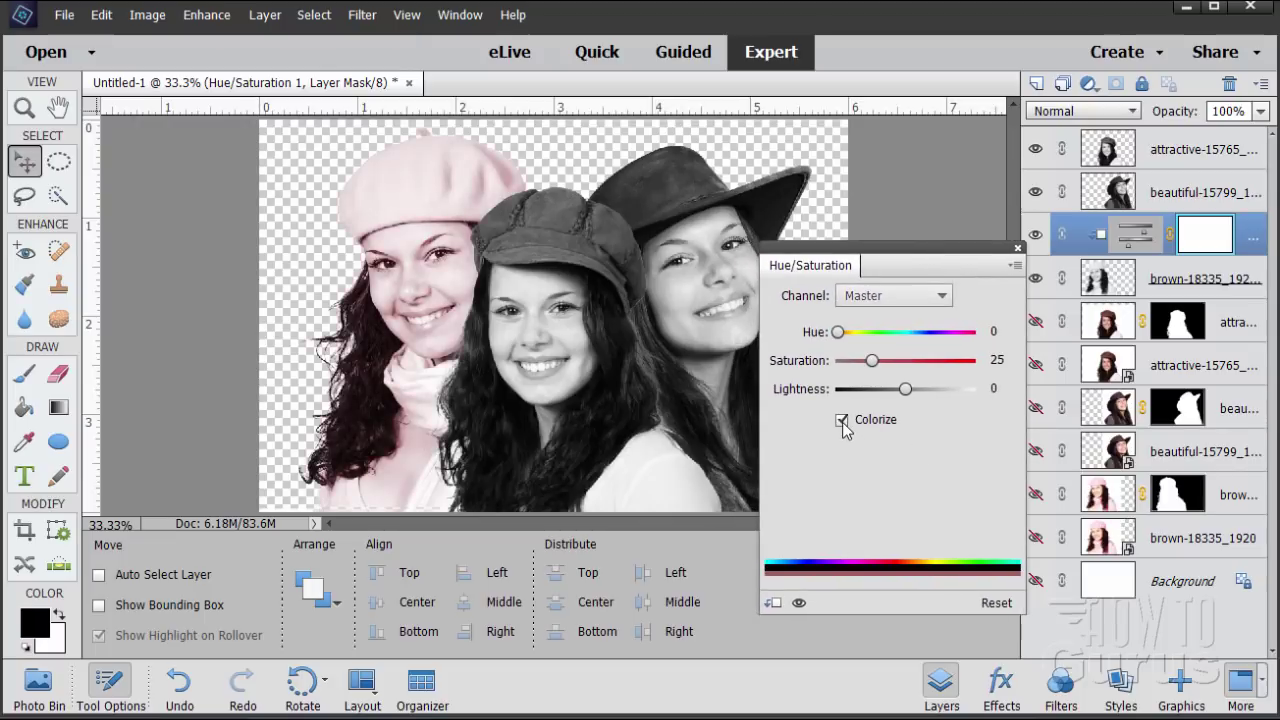
drag(893, 262, 923, 283)
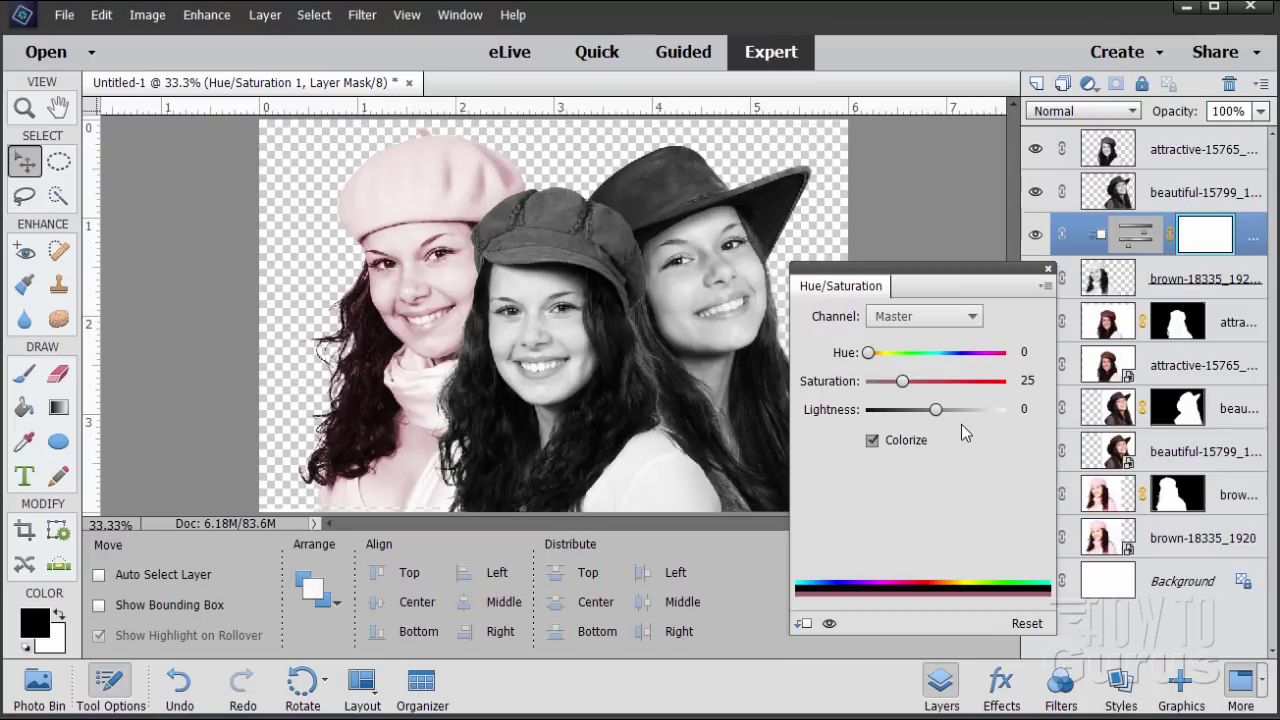
drag(903, 385, 980, 388)
click(1030, 381)
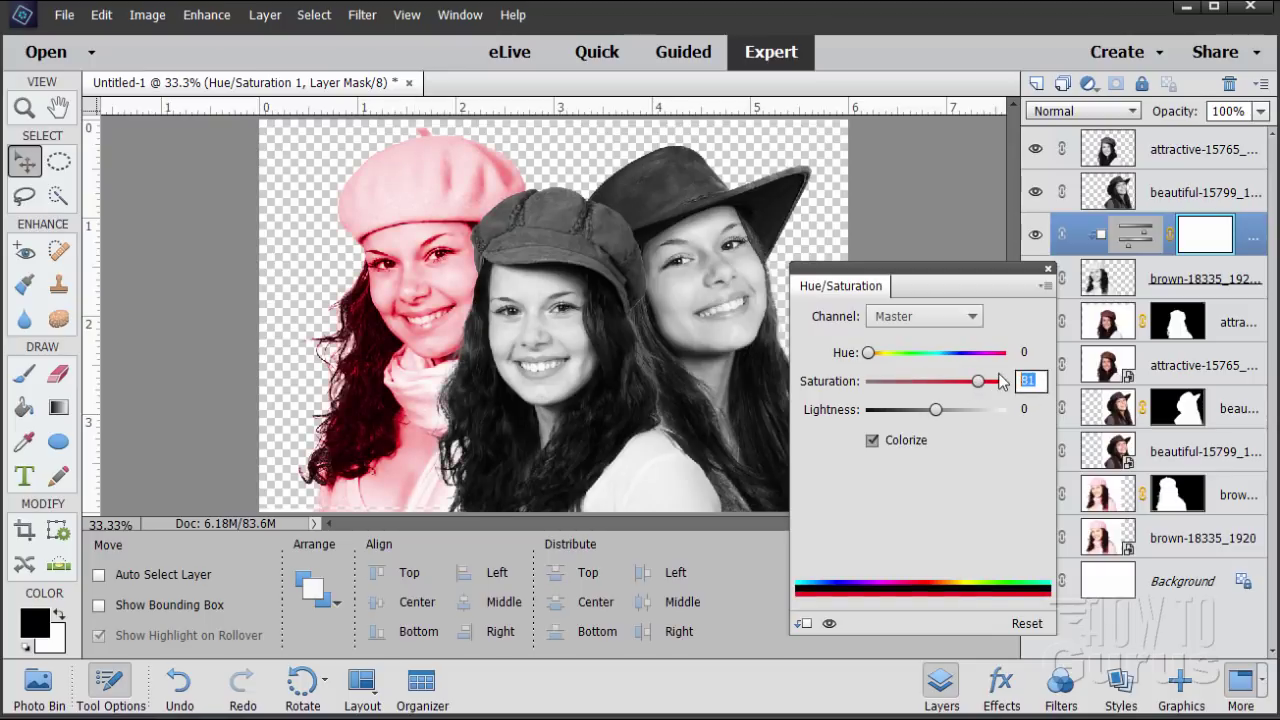
text(80)
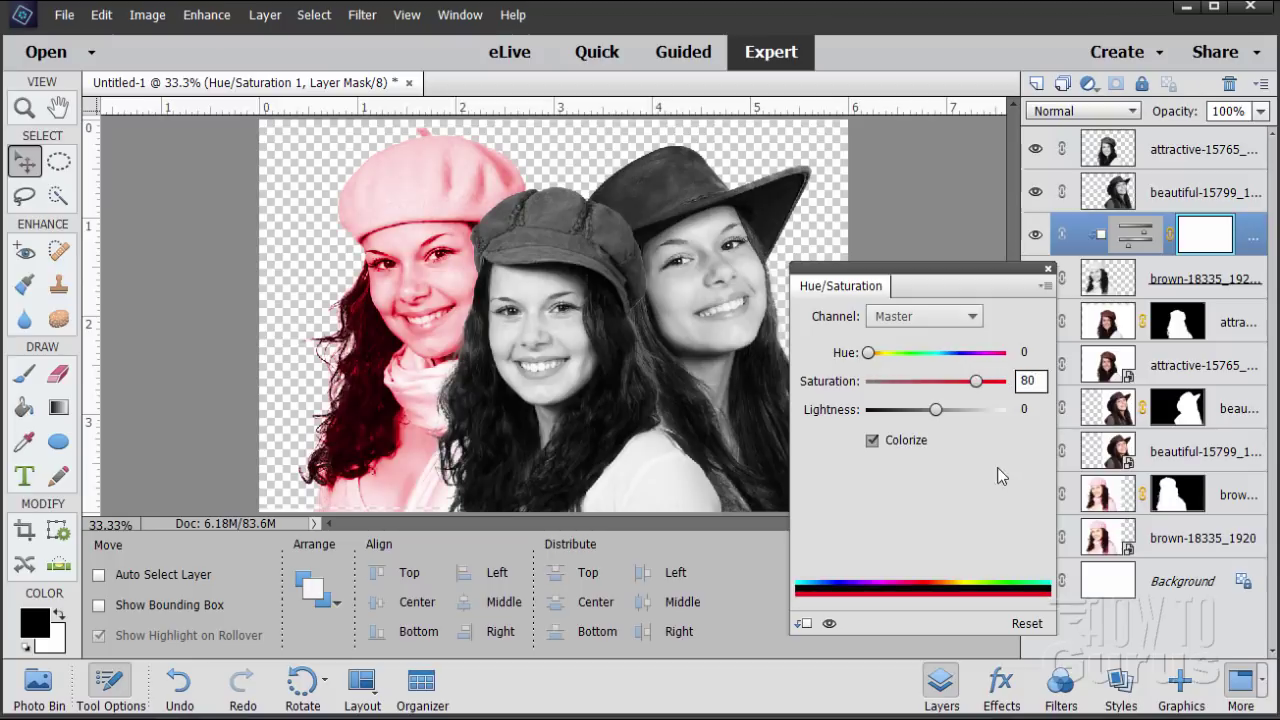
drag(936, 410, 964, 402)
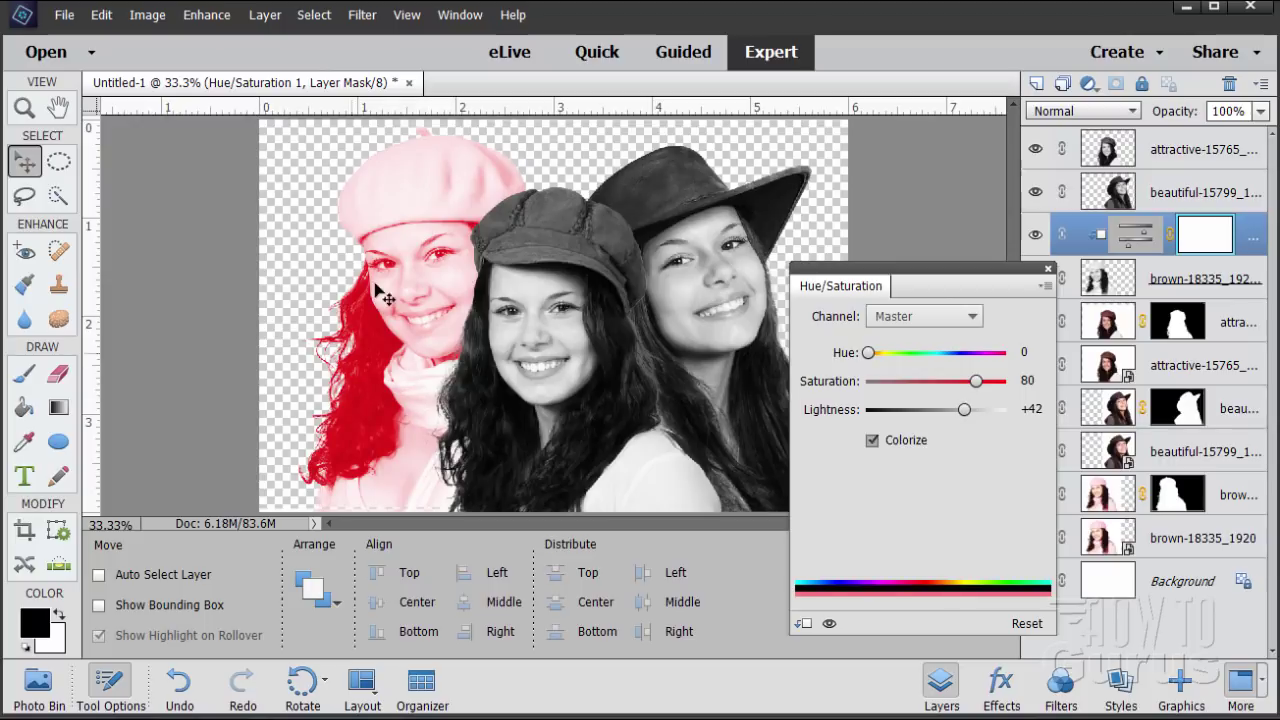
drag(868, 353, 1020, 362)
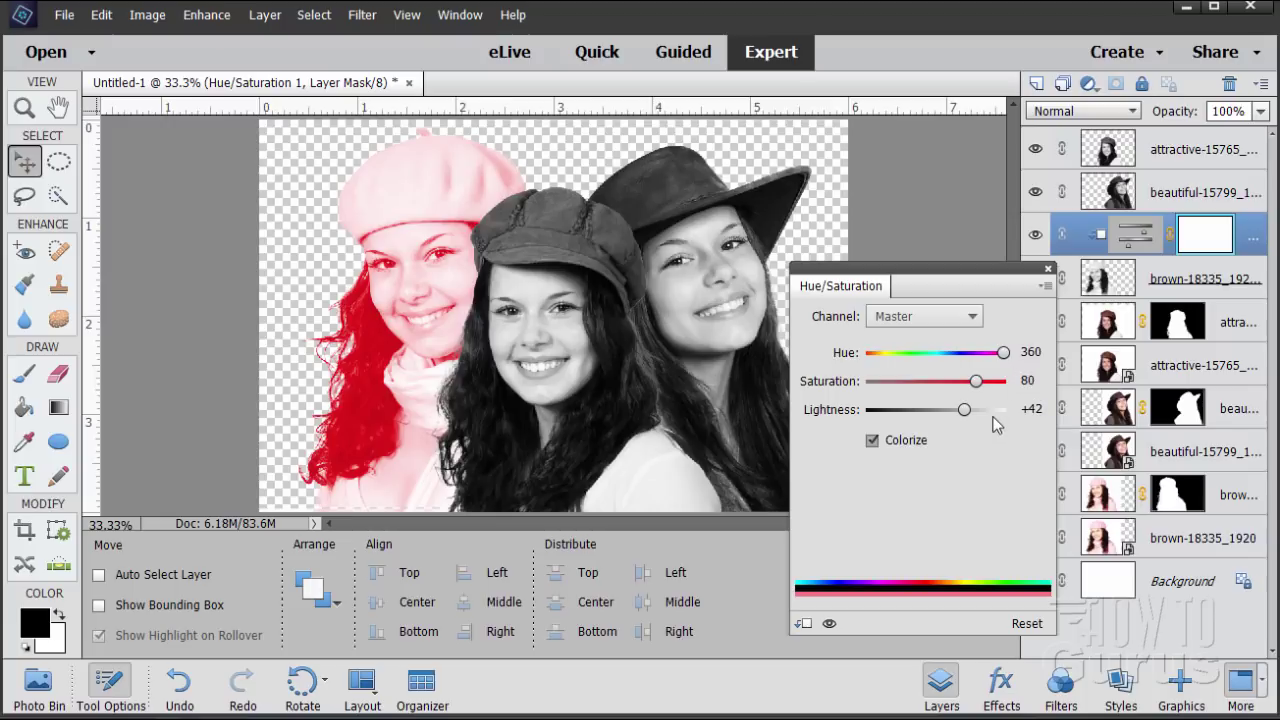
drag(973, 417, 968, 417)
click(1048, 269)
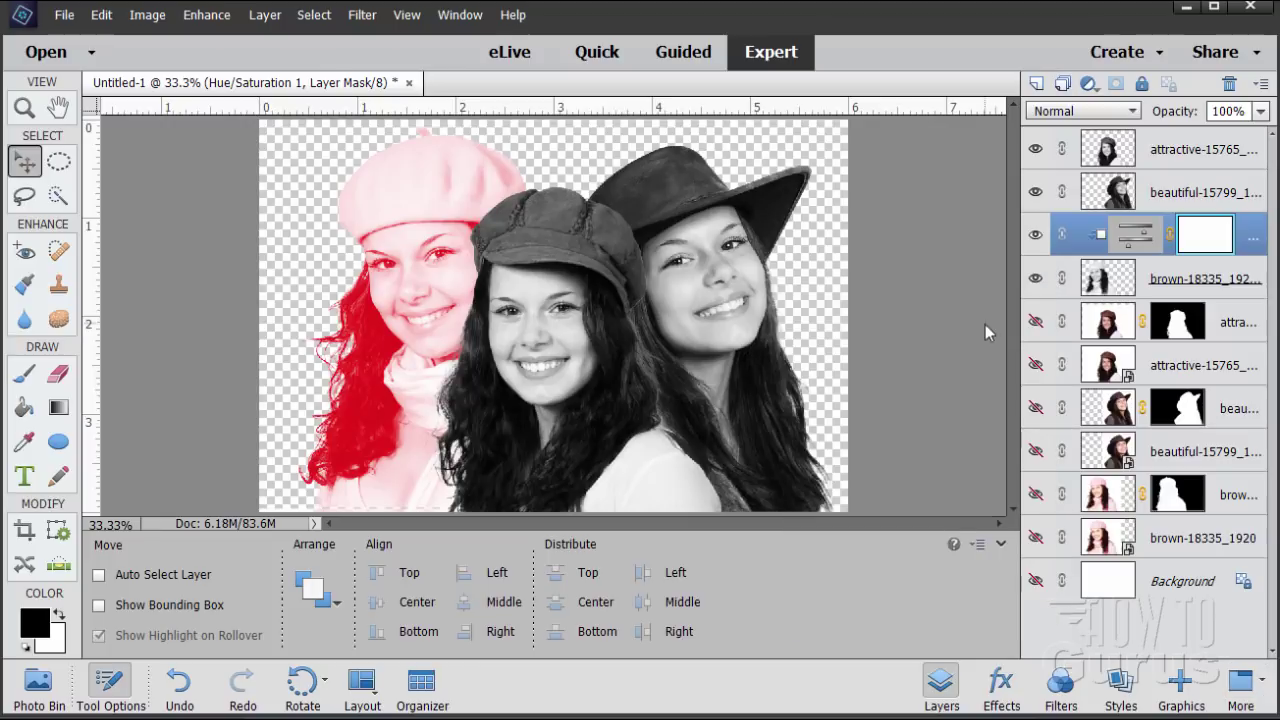
Add a Hue/Saturation adjustment layer above the wide-brimmed hat model's black-and-white copy, clipped to that layer
click(1180, 188)
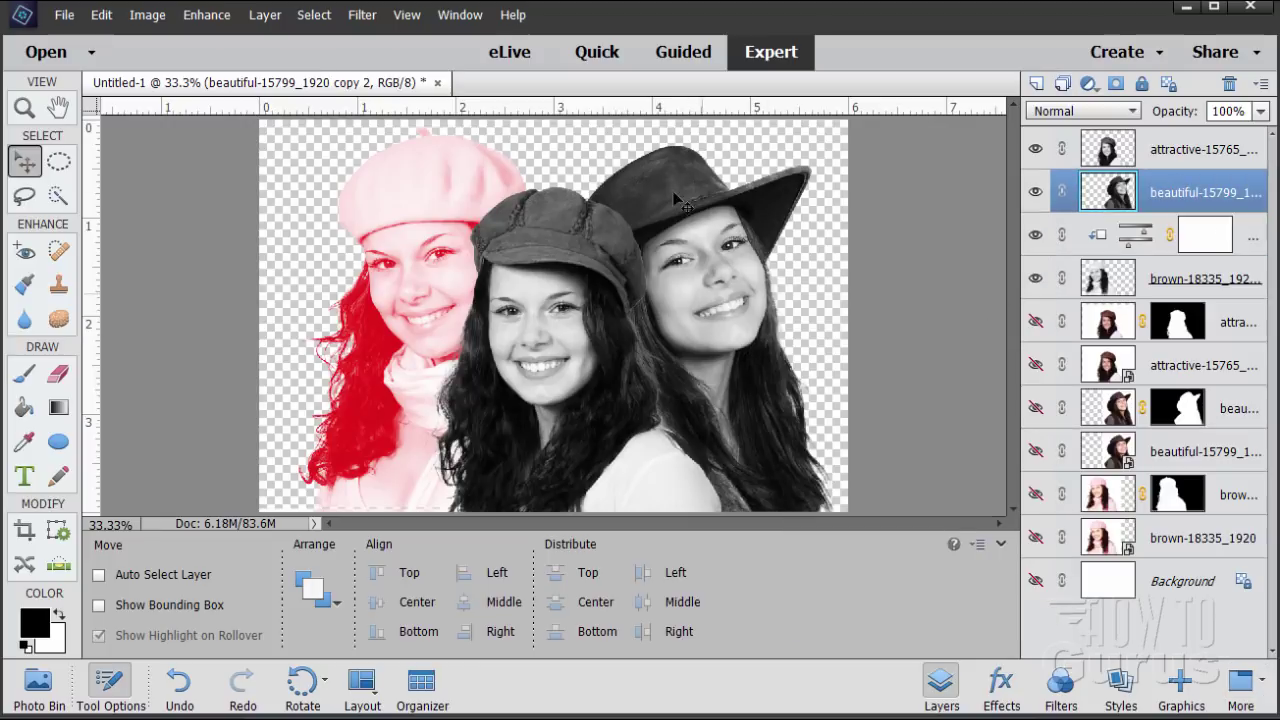
click(258, 16)
mouse_move(320, 168)
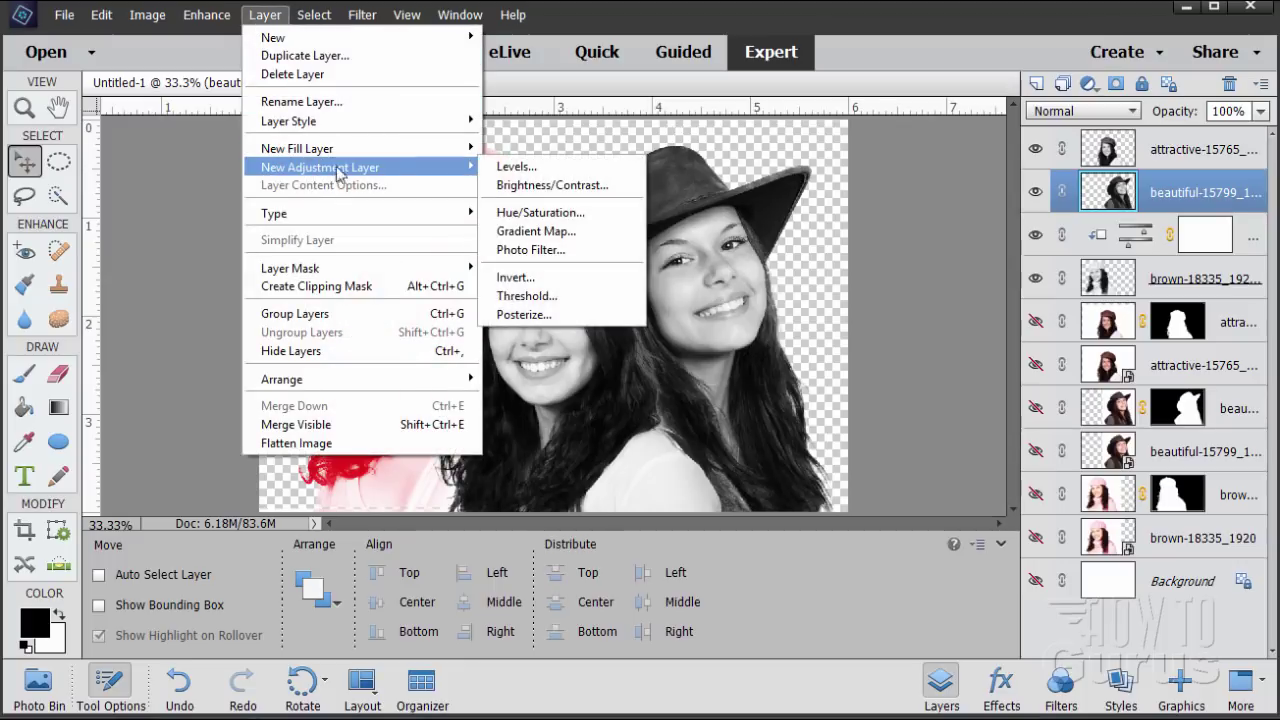
click(540, 213)
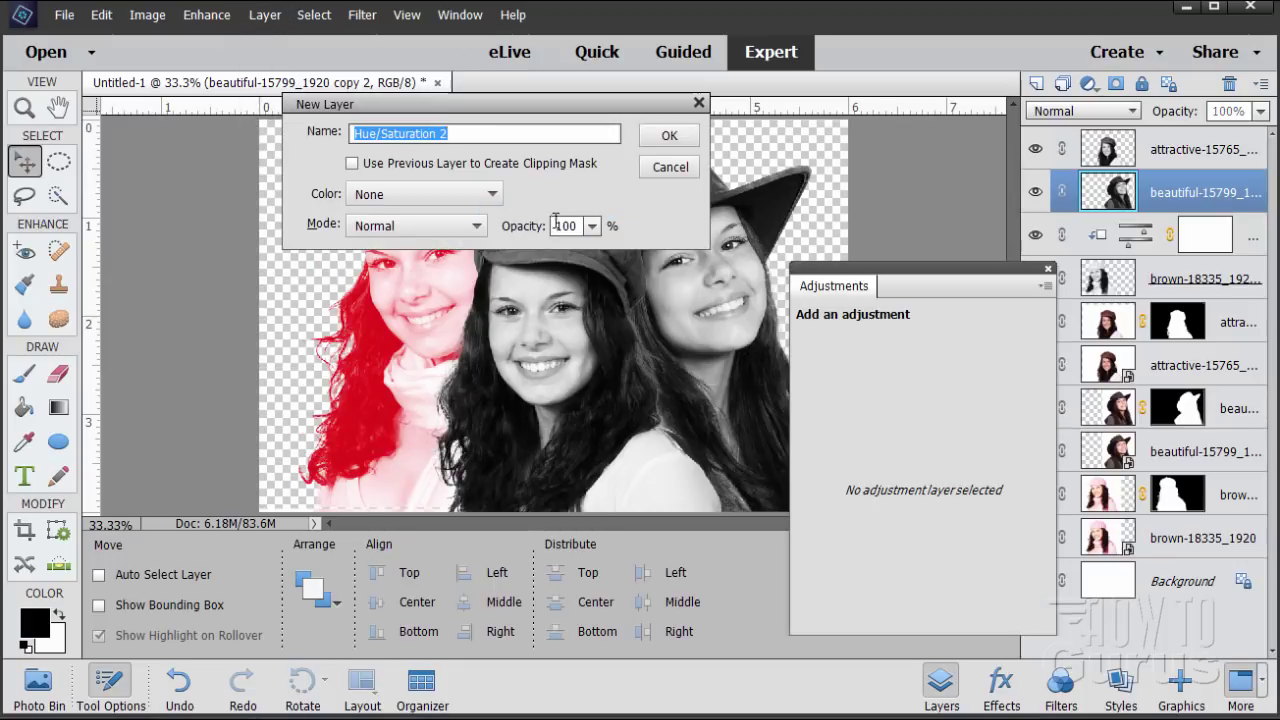
click(352, 164)
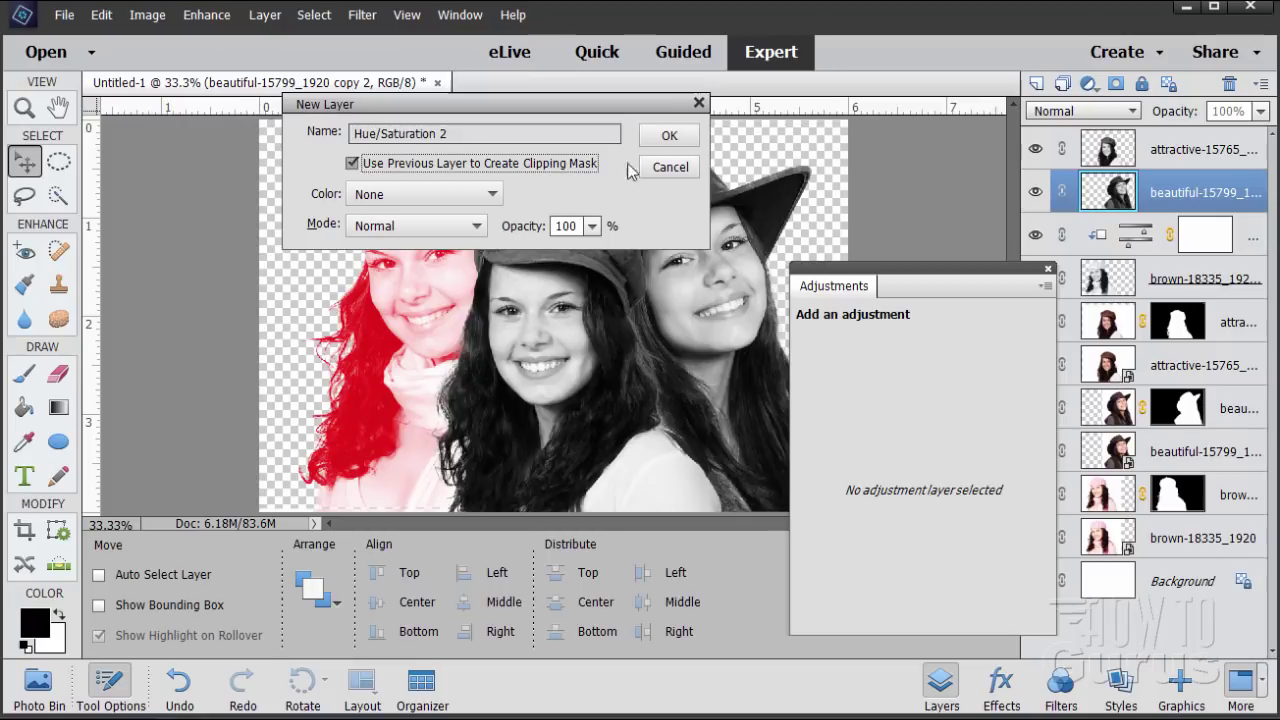
click(667, 135)
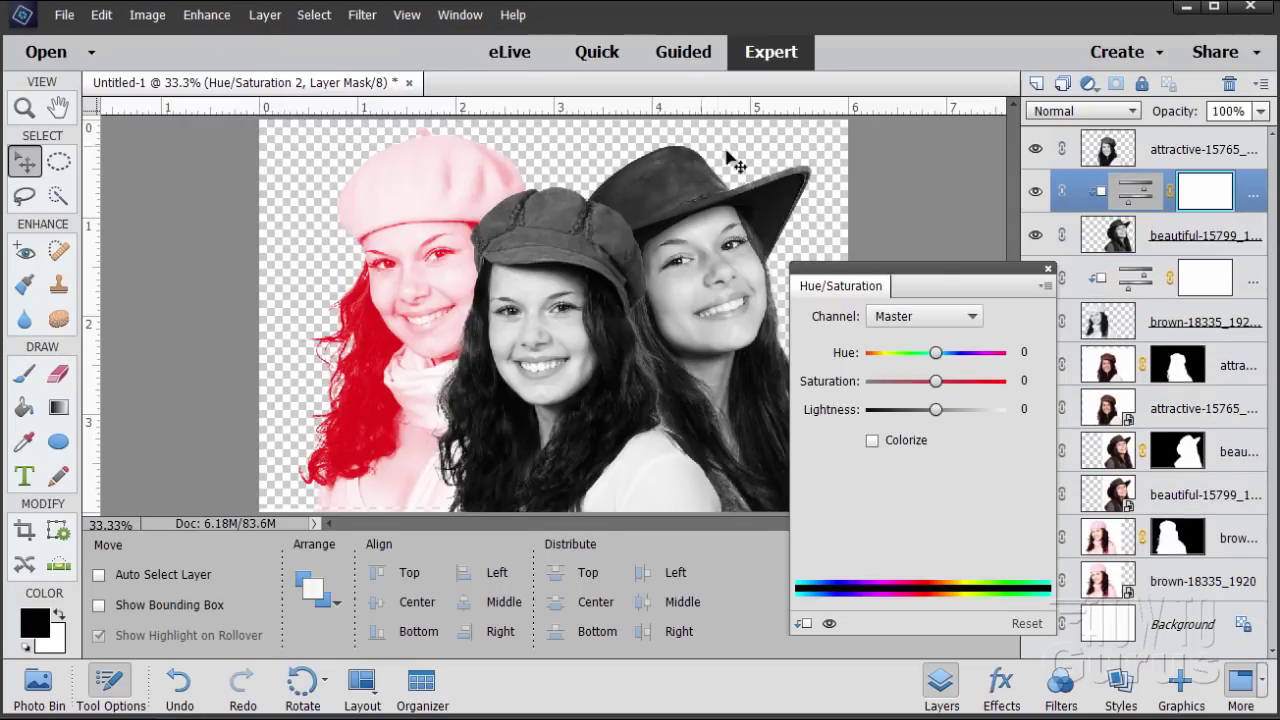
Colorize the wide-brimmed hat model blue with hue about 237, saturation 80 and lightness 45
click(872, 441)
key(Tab)
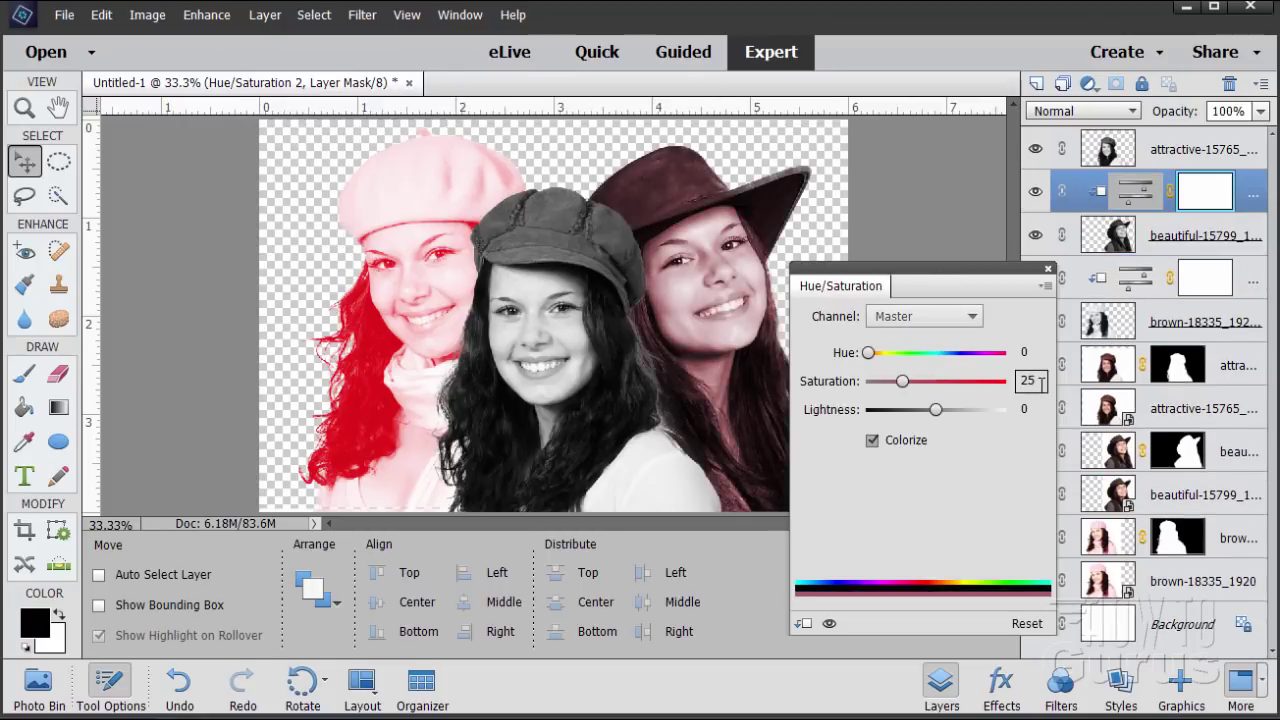
text(80)
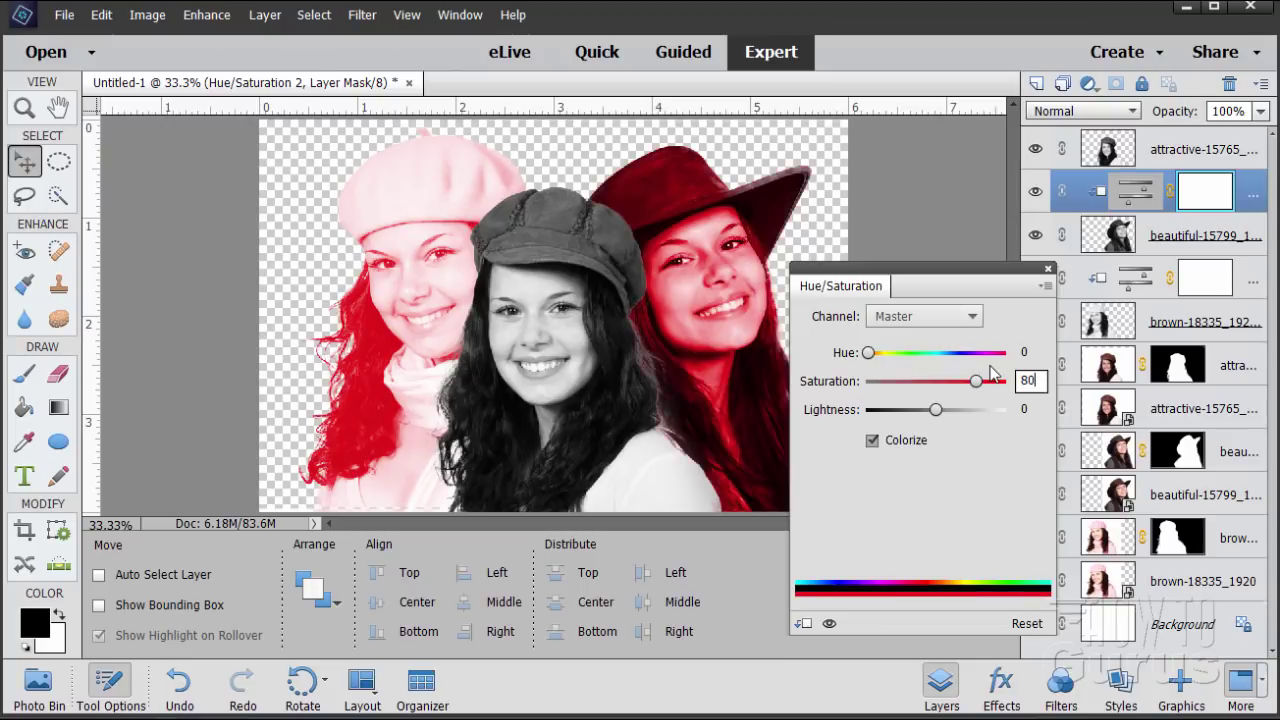
key(Tab)
text(4)
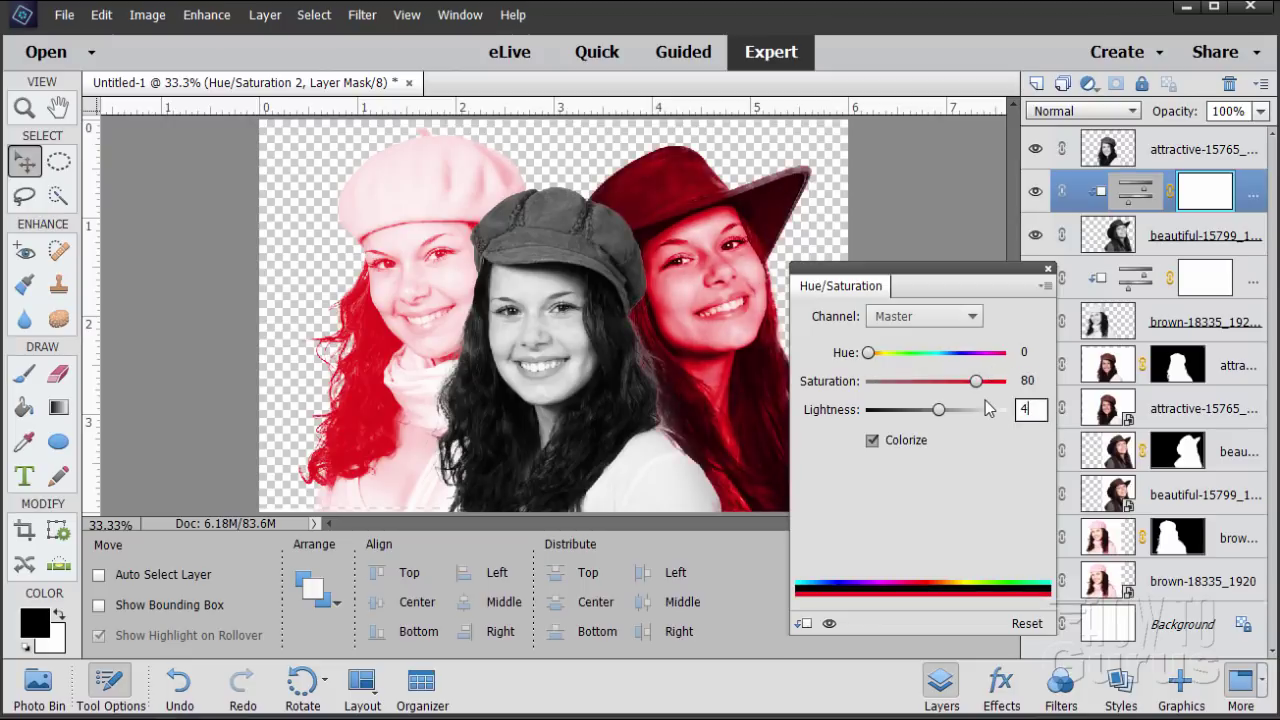
text(5)
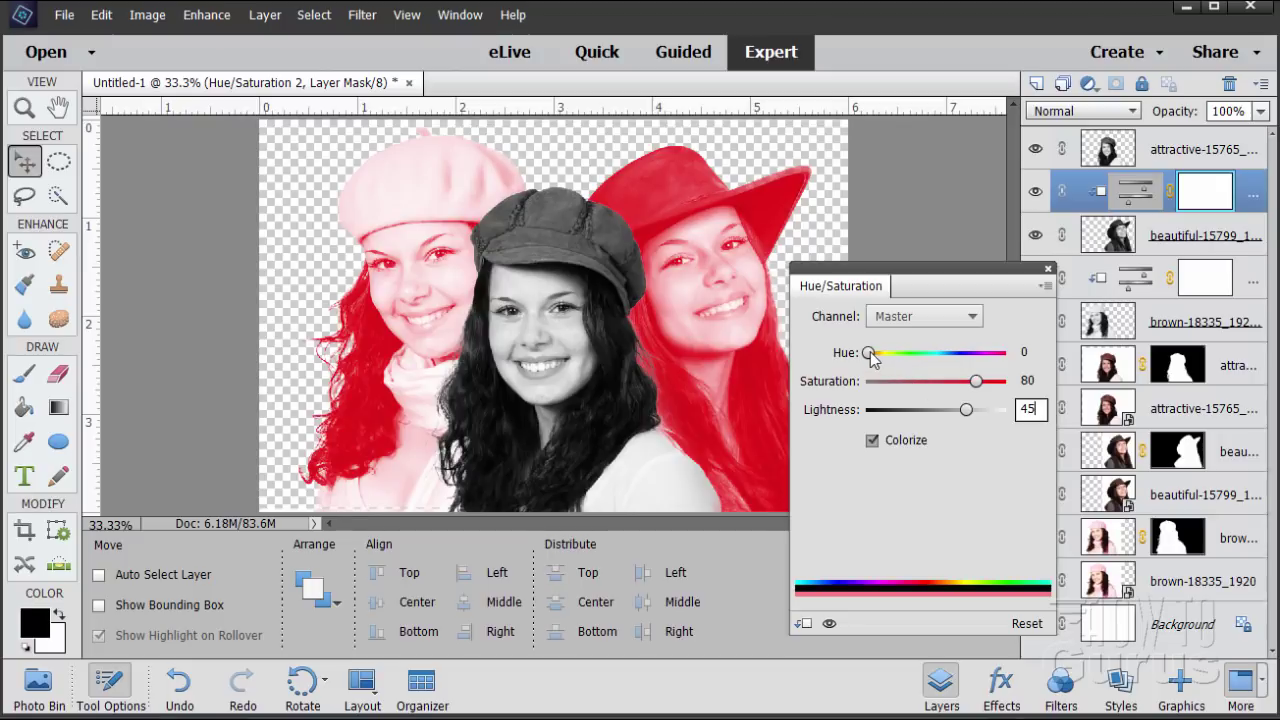
drag(868, 352, 959, 361)
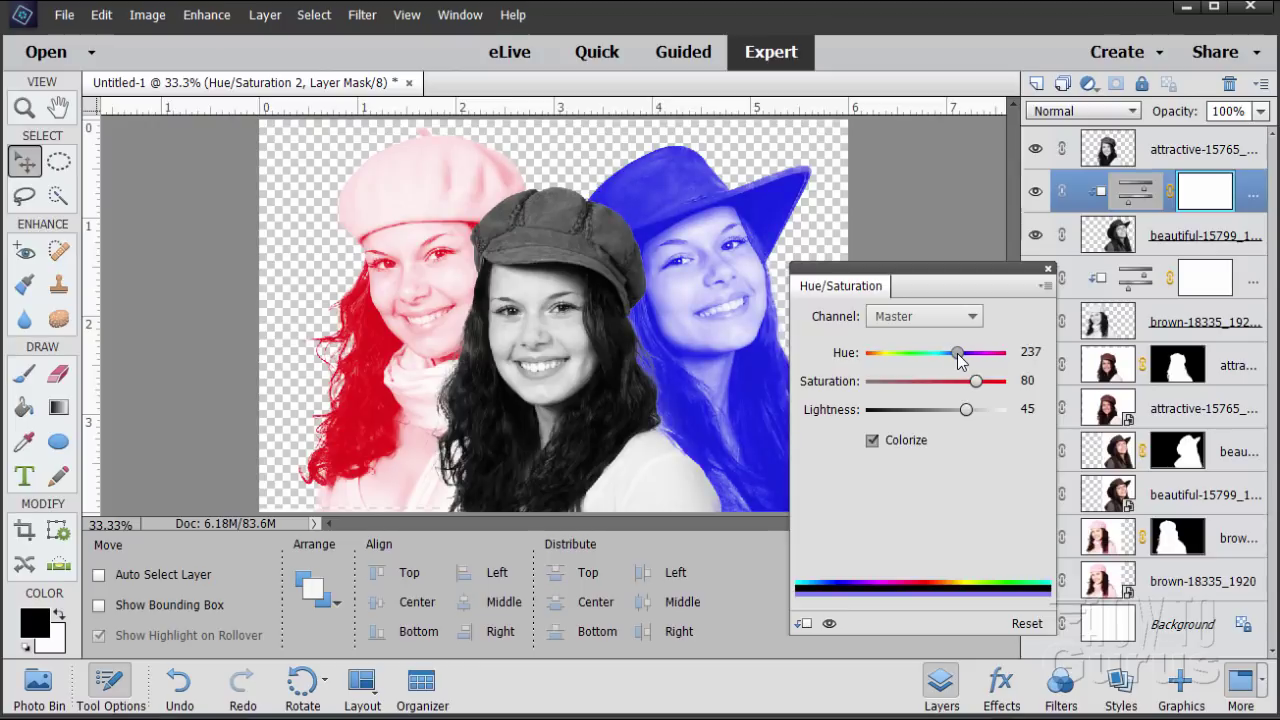
click(1043, 352)
click(1048, 271)
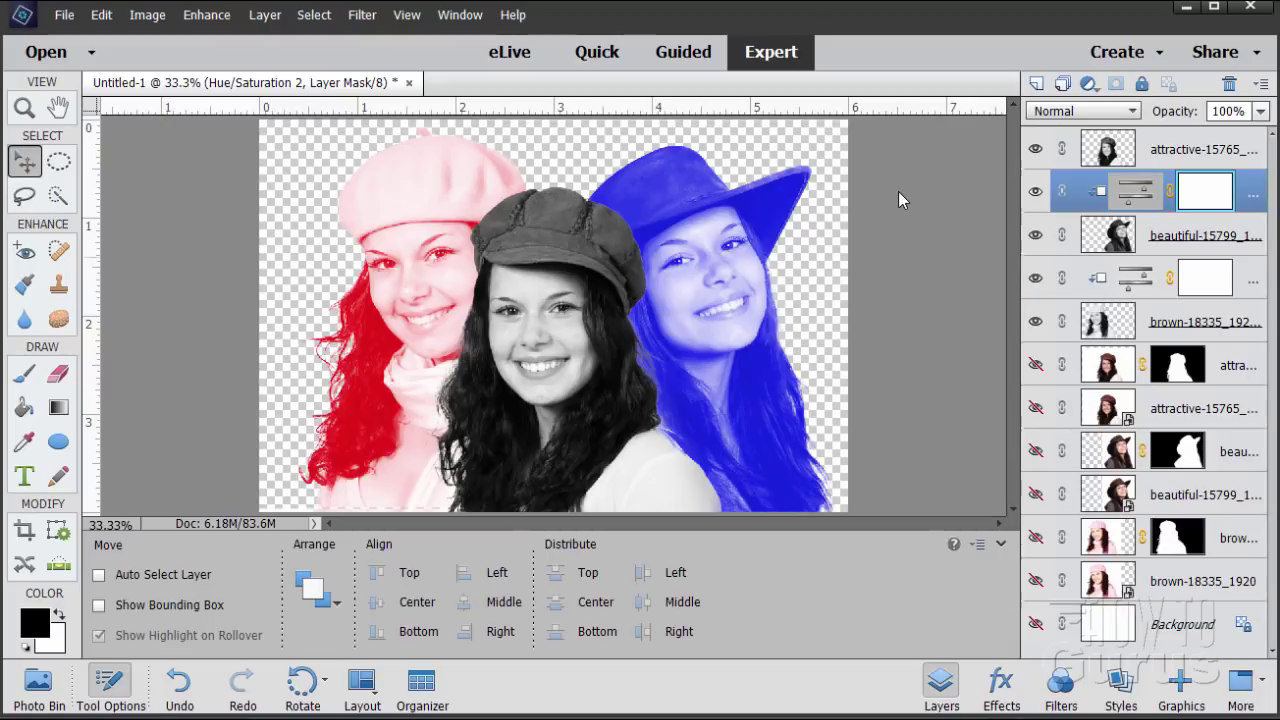
Add a Hue/Saturation adjustment layer above the front cap model's black-and-white copy, clipped to that layer
click(1164, 148)
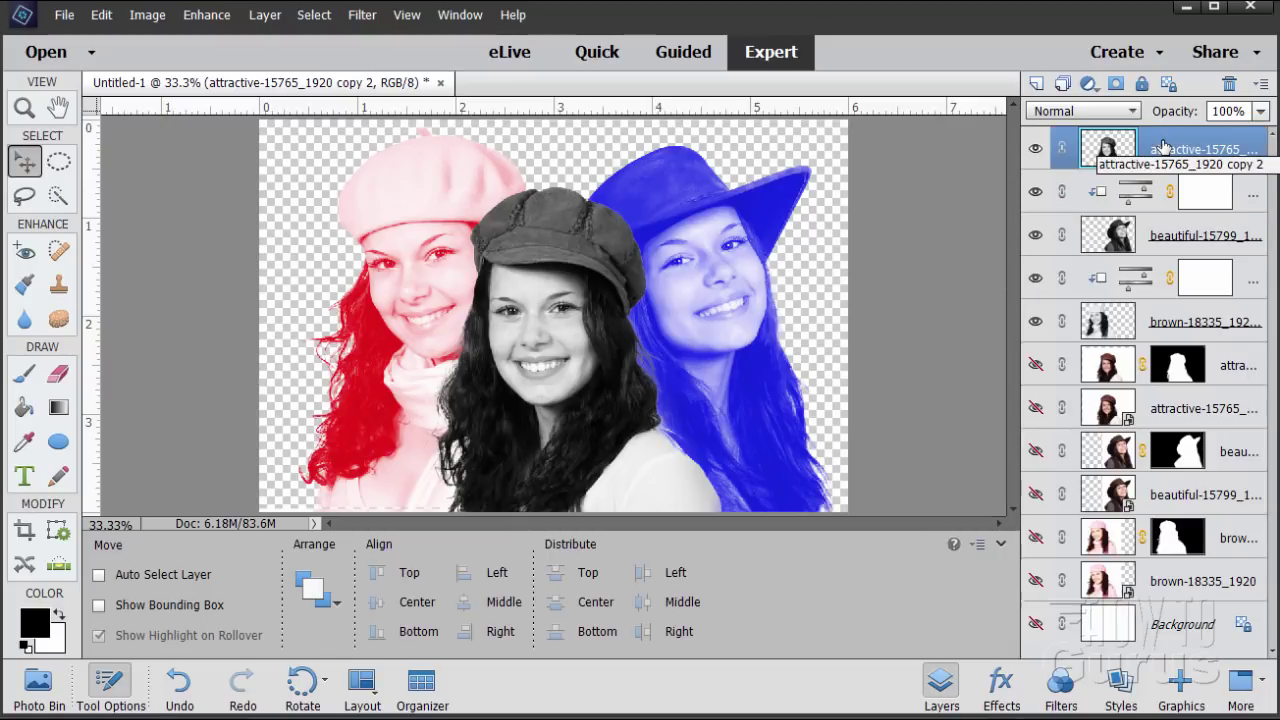
click(264, 15)
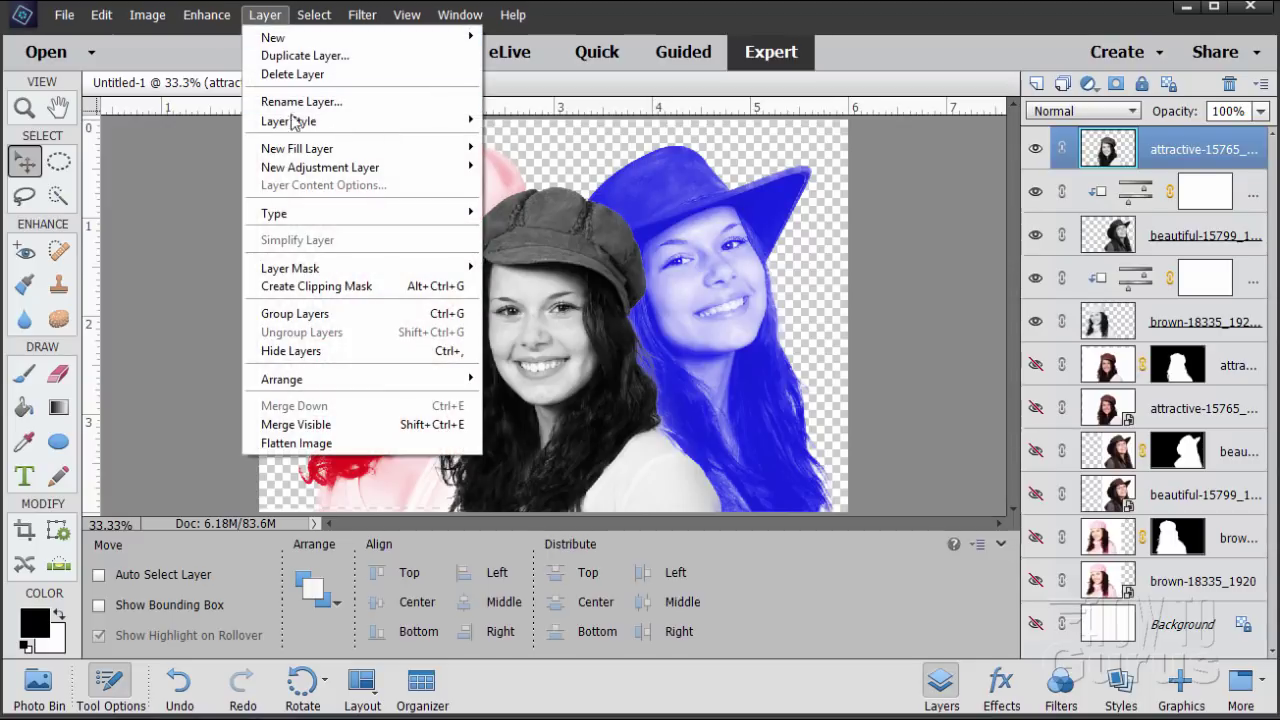
mouse_move(323, 166)
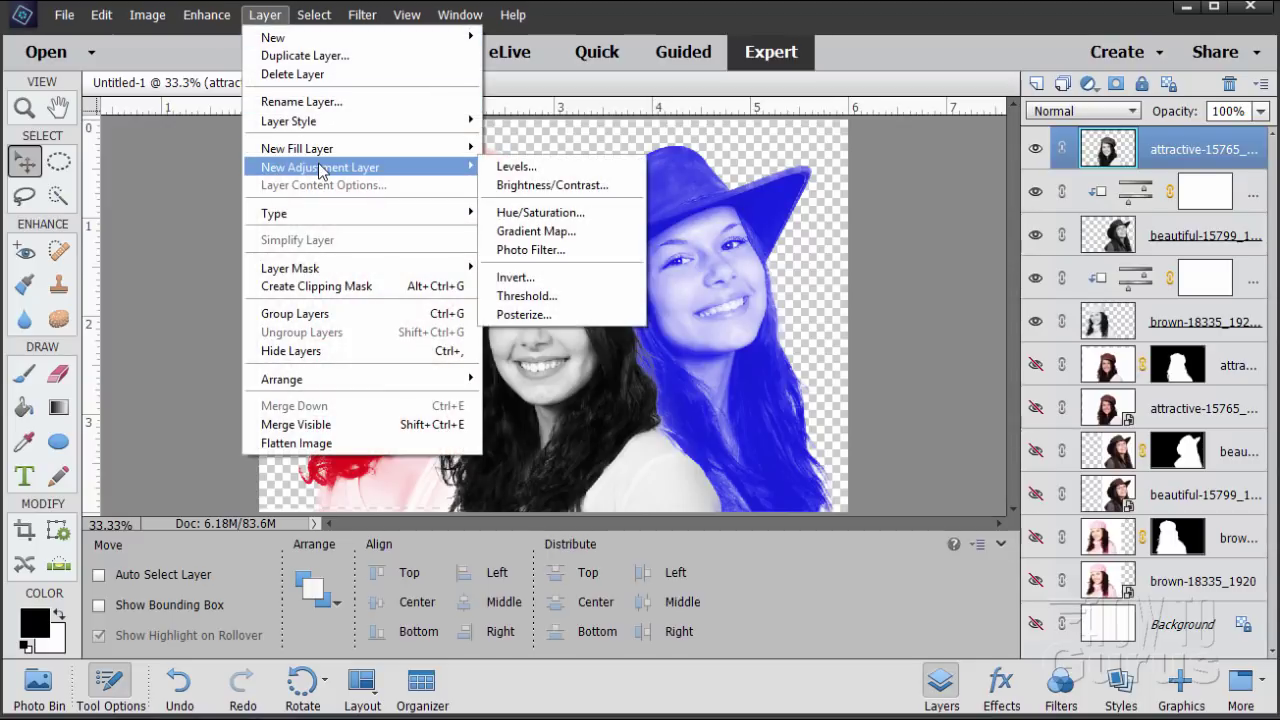
click(540, 212)
click(382, 165)
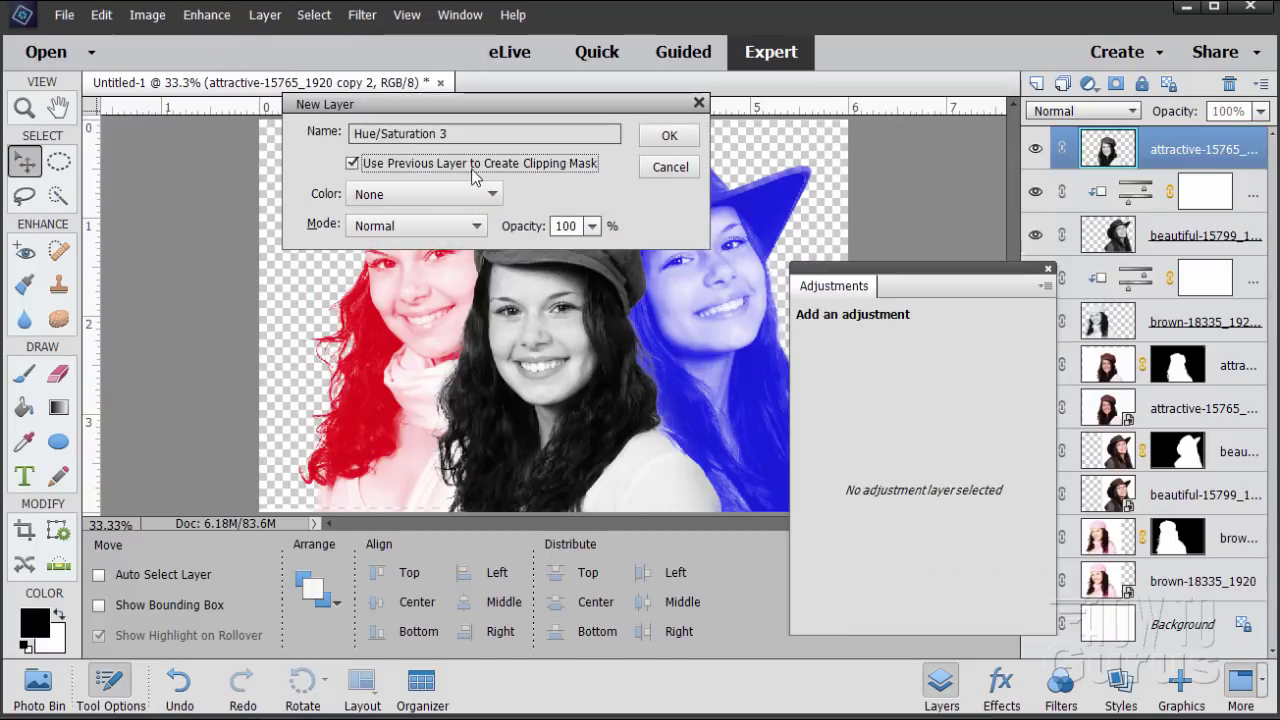
click(680, 143)
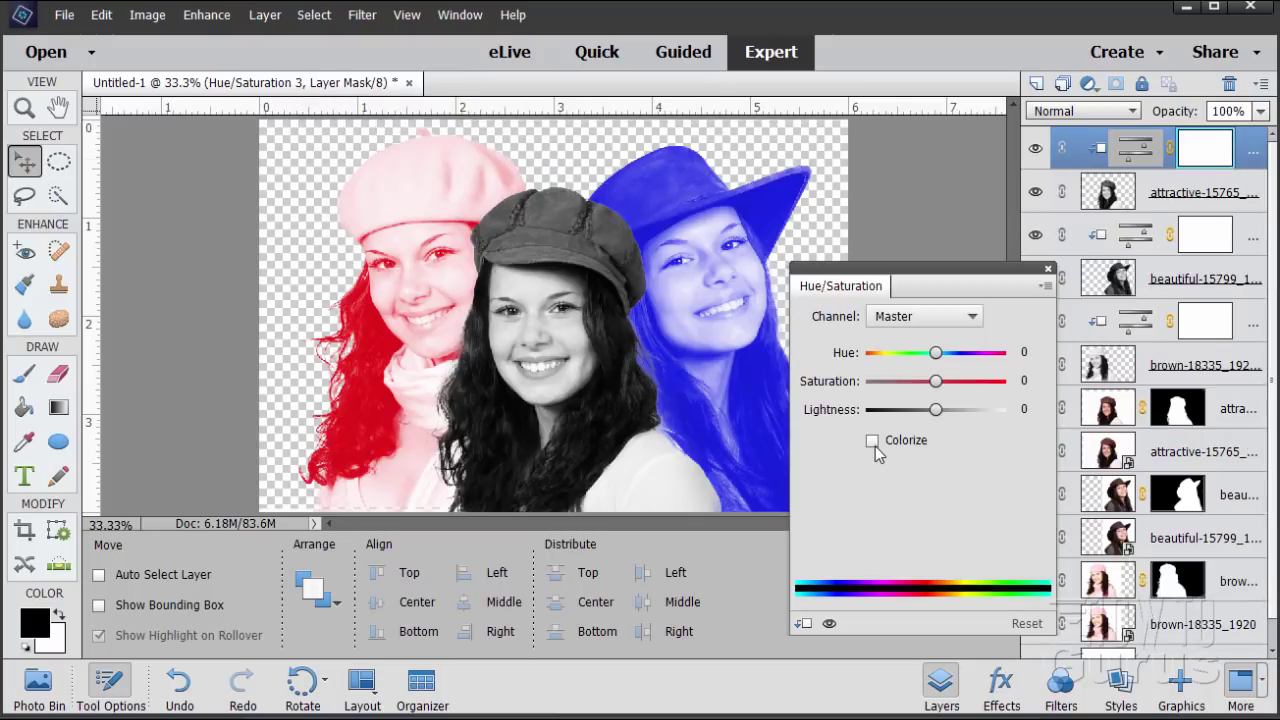
Colorize the front cap model purple with hue 290, saturation 80 and lightness 45
click(873, 442)
click(1041, 381)
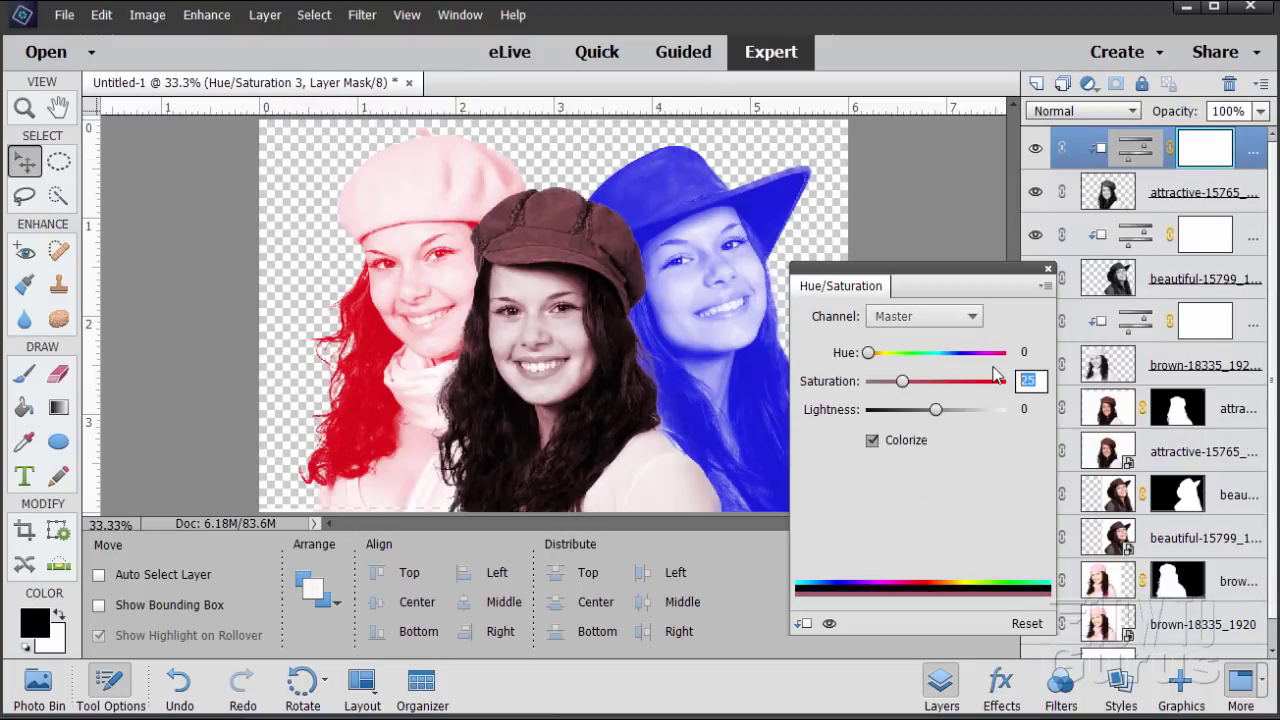
text(80)
key(Tab)
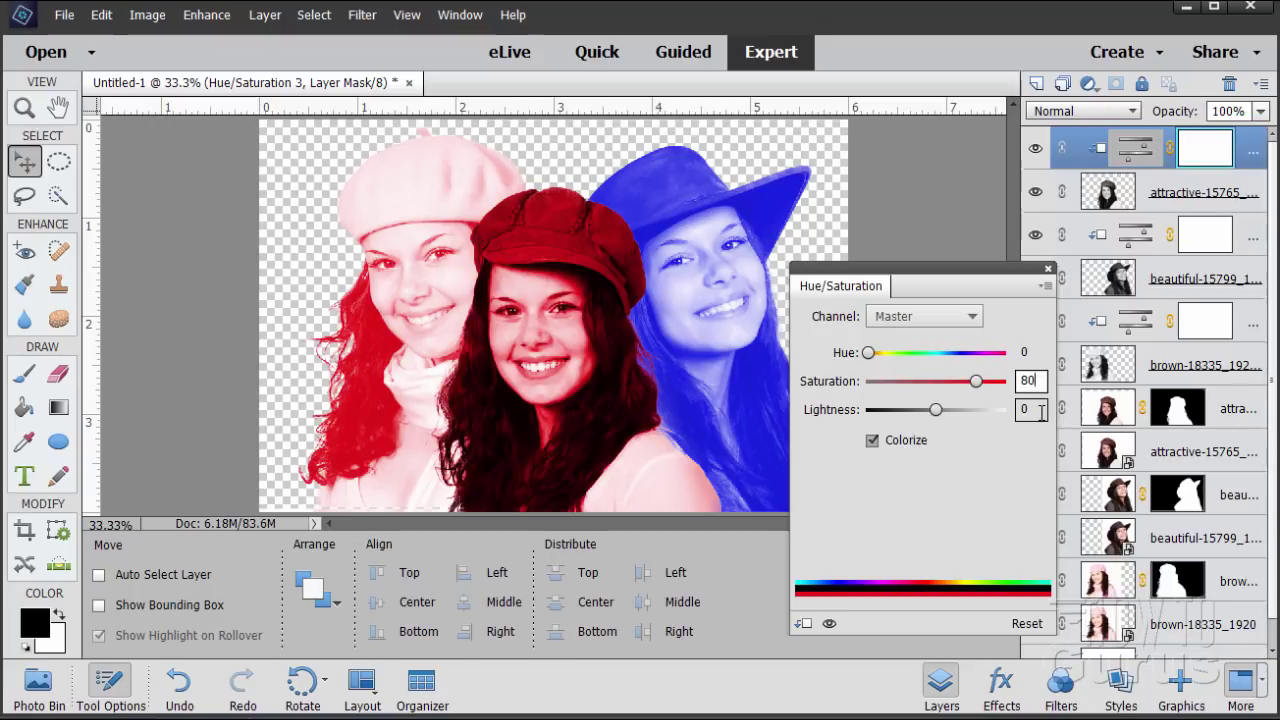
text(45)
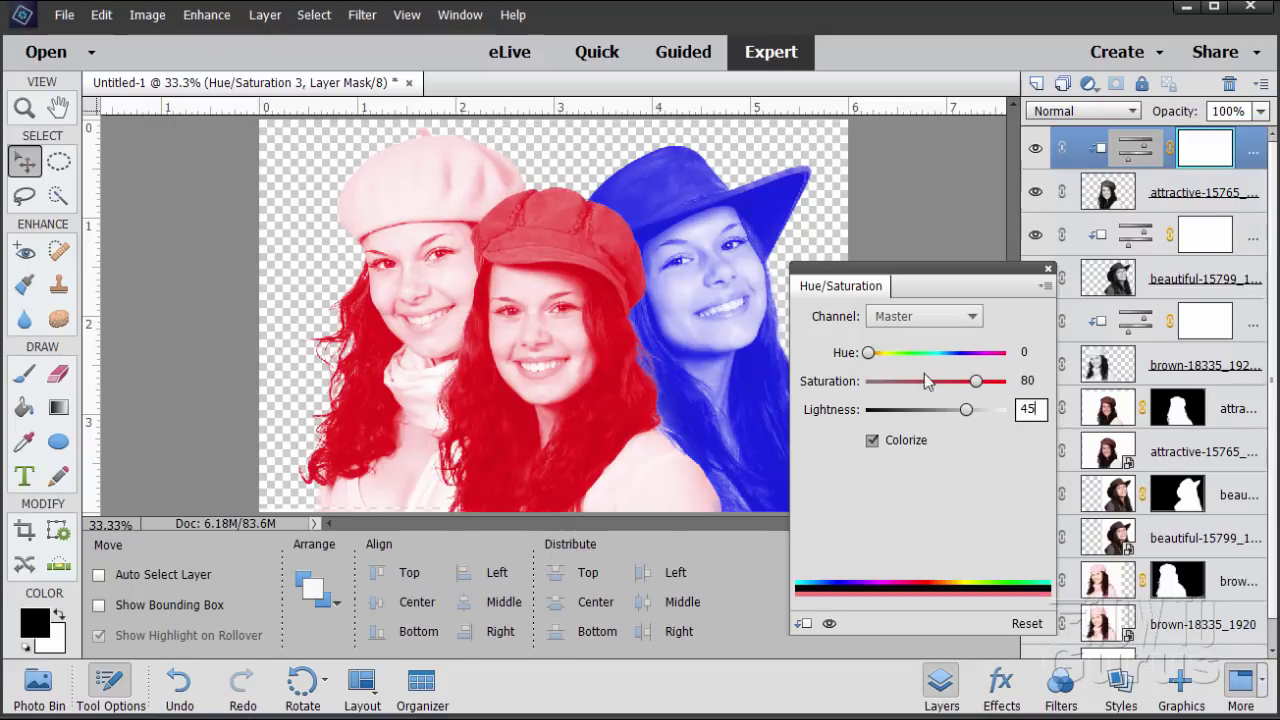
drag(877, 360, 979, 360)
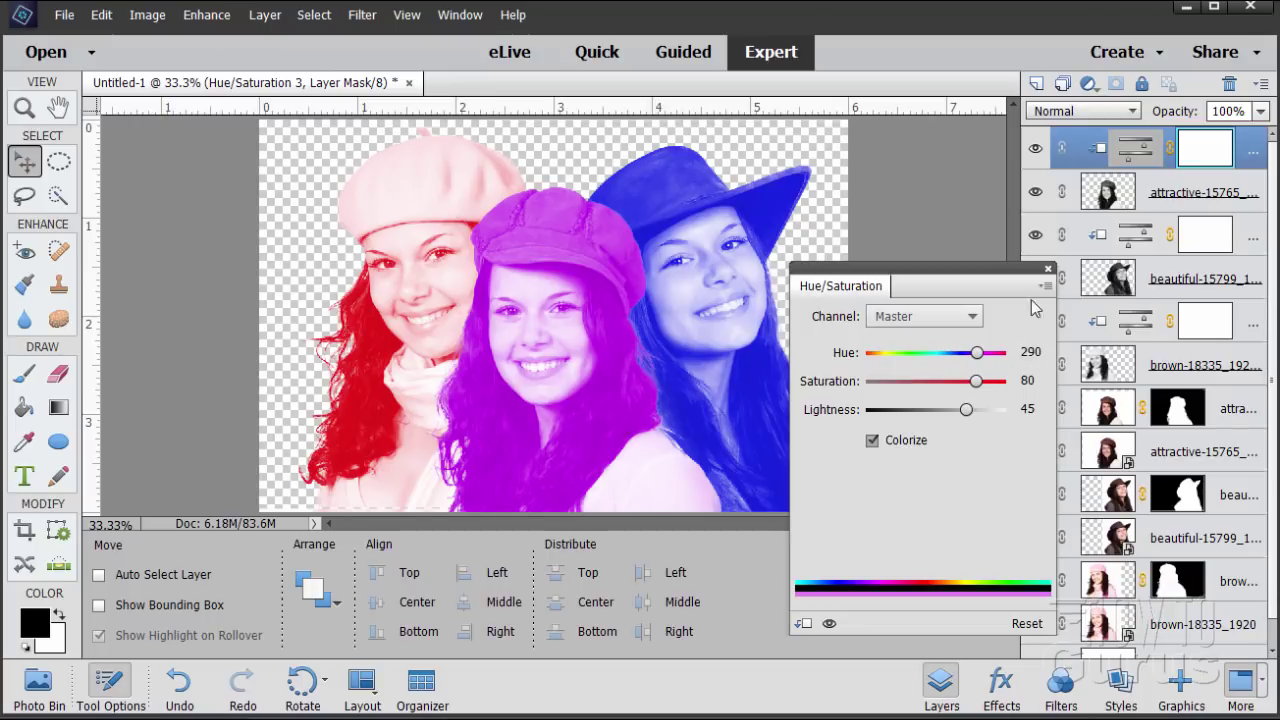
click(1047, 272)
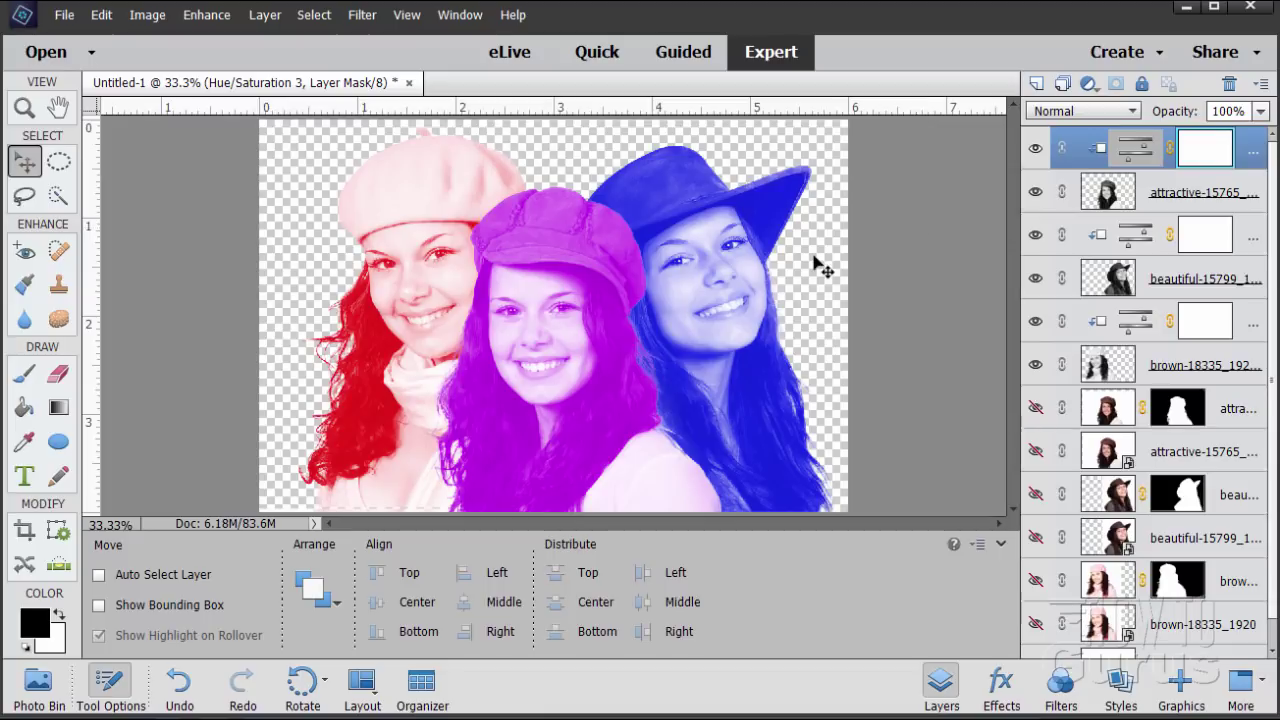
Make the white Background layer visible behind the three colored models
scroll(1275, 393, down, 1)
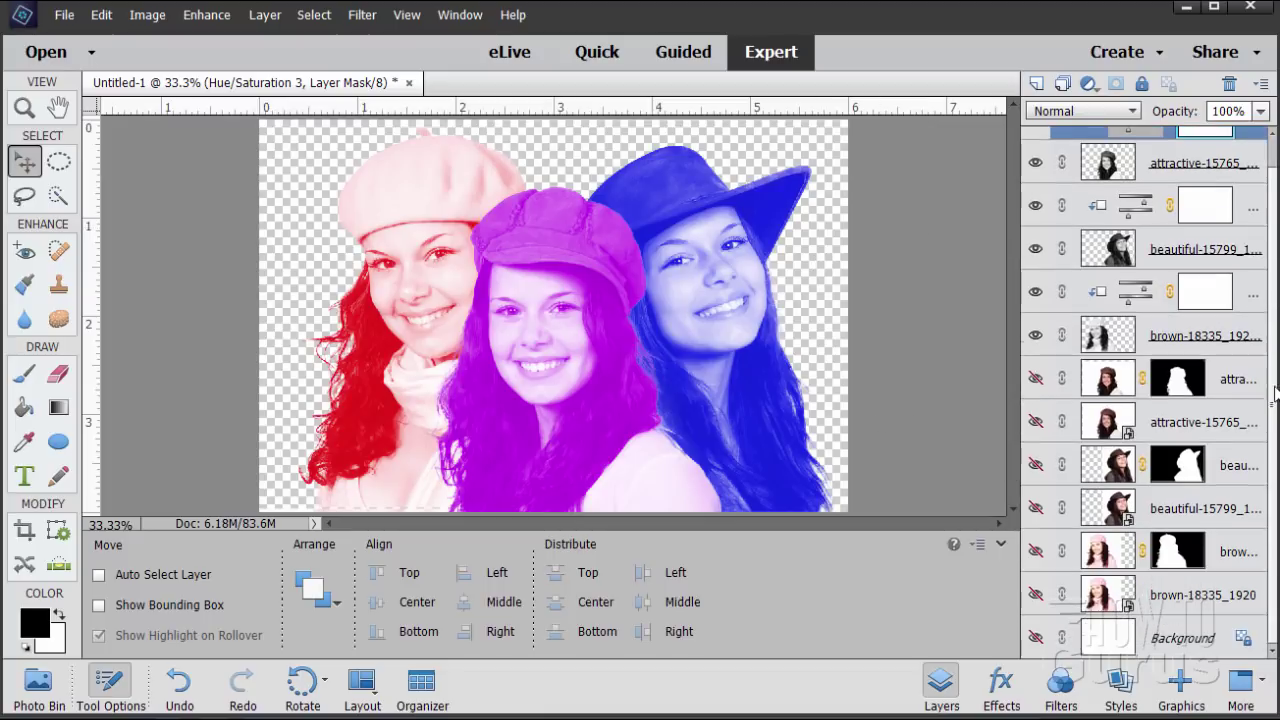
click(1036, 639)
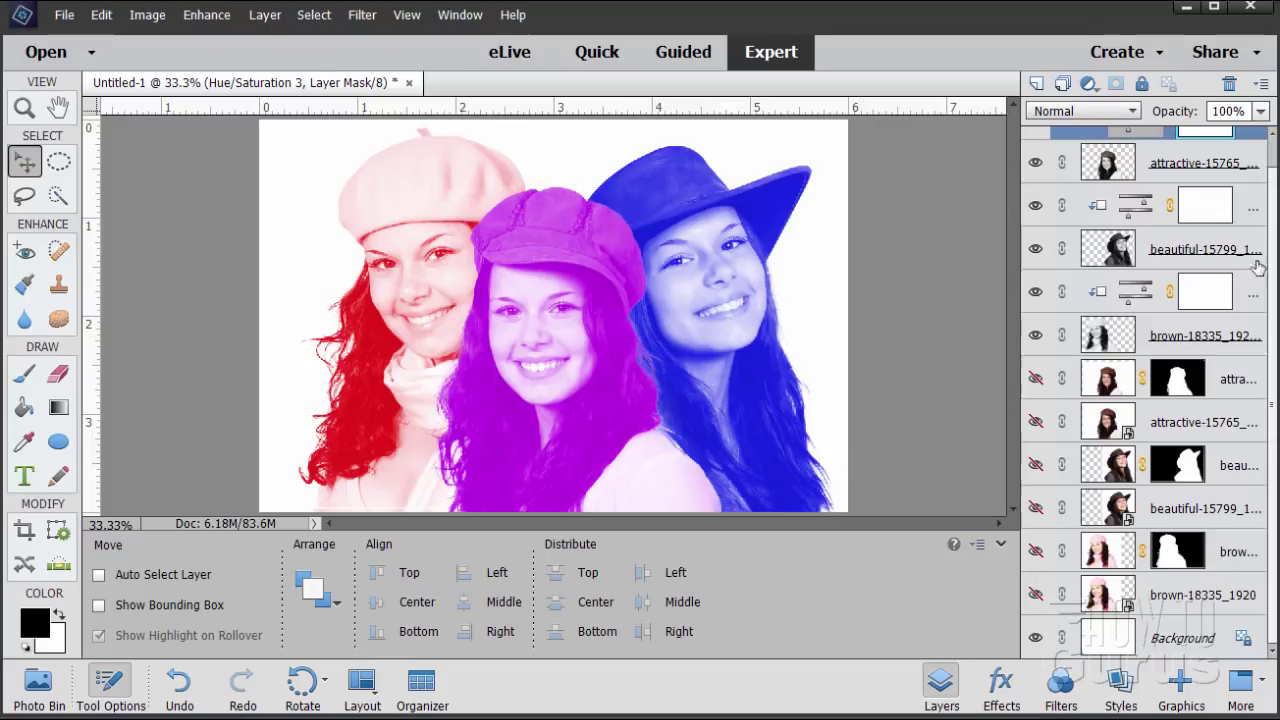
scroll(1275, 213, up, 1)
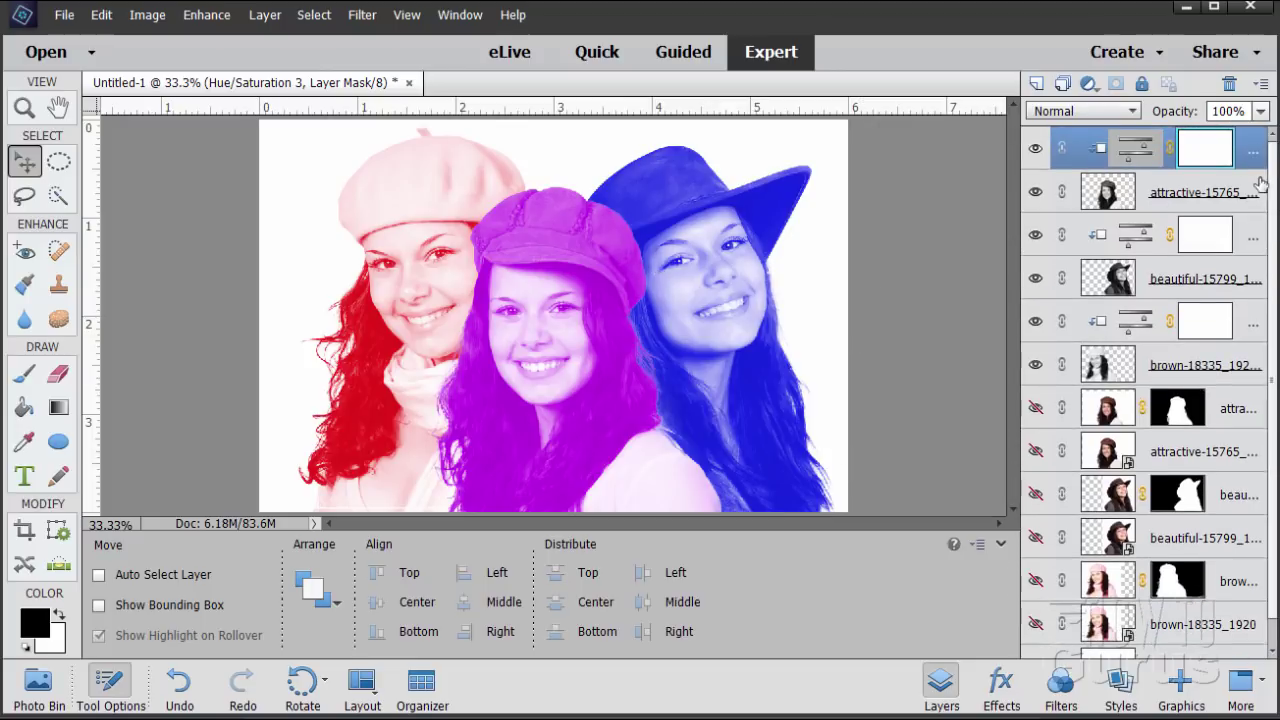
Set the blend mode of the front cap model's black-and-white layer to Hard Light
click(1165, 195)
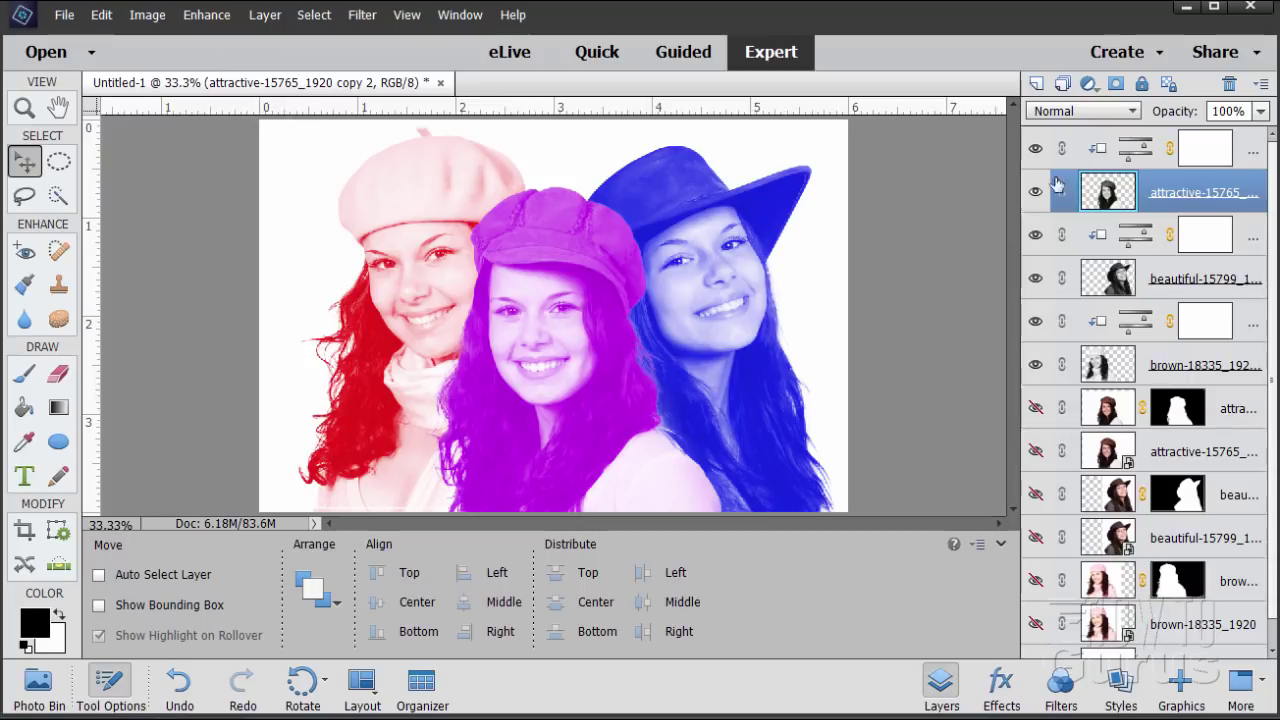
click(1080, 112)
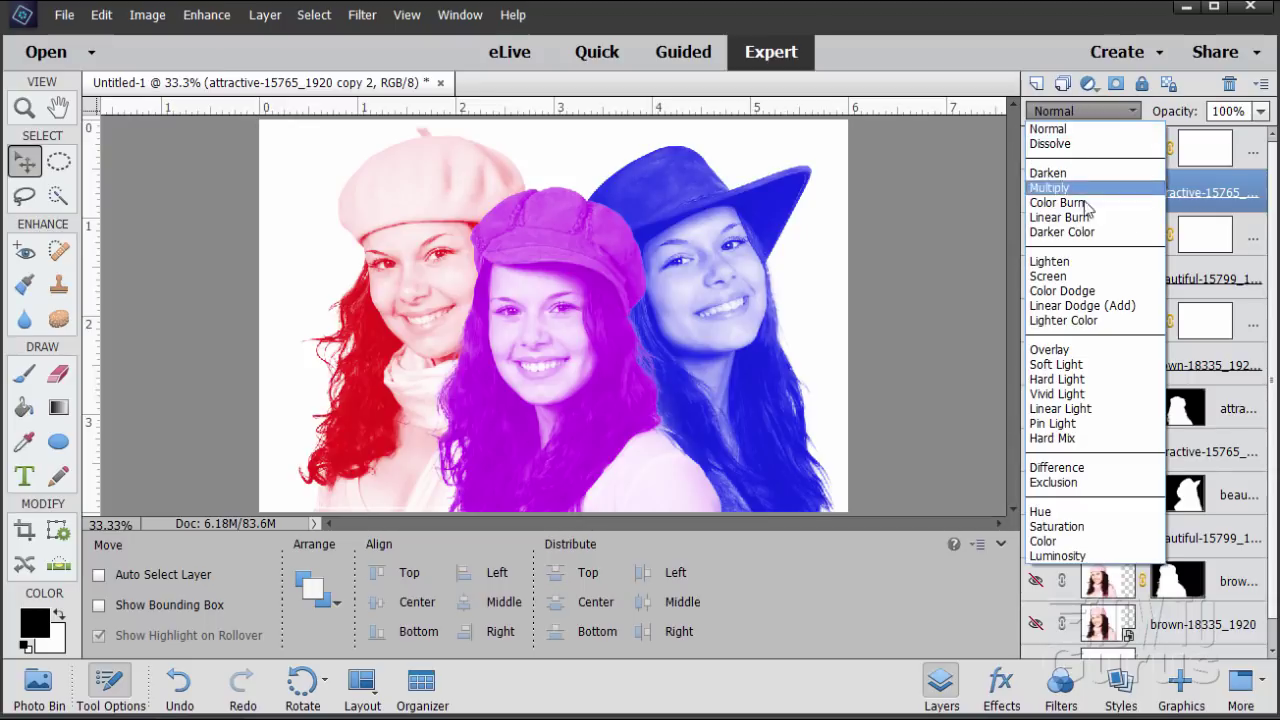
click(1095, 381)
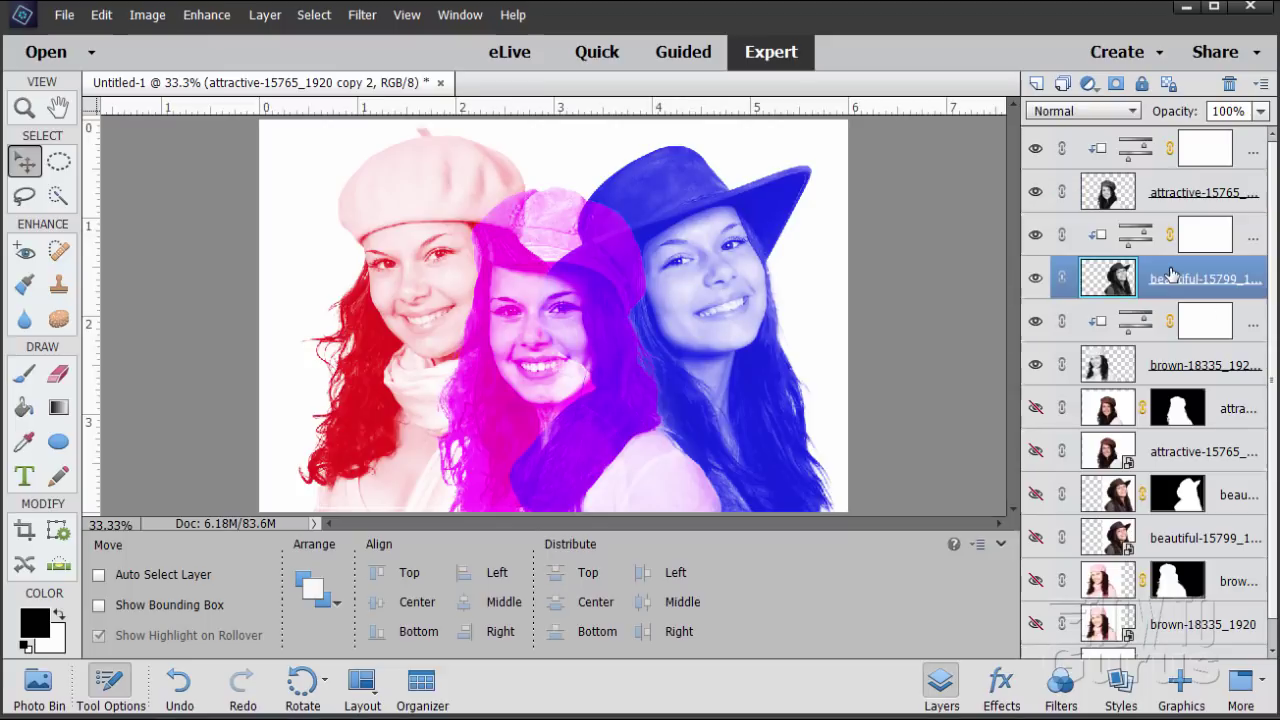
Raise the lightness of the wide-brimmed hat model's blue Hue/Saturation adjustment to 52
click(1128, 276)
double_click(1136, 238)
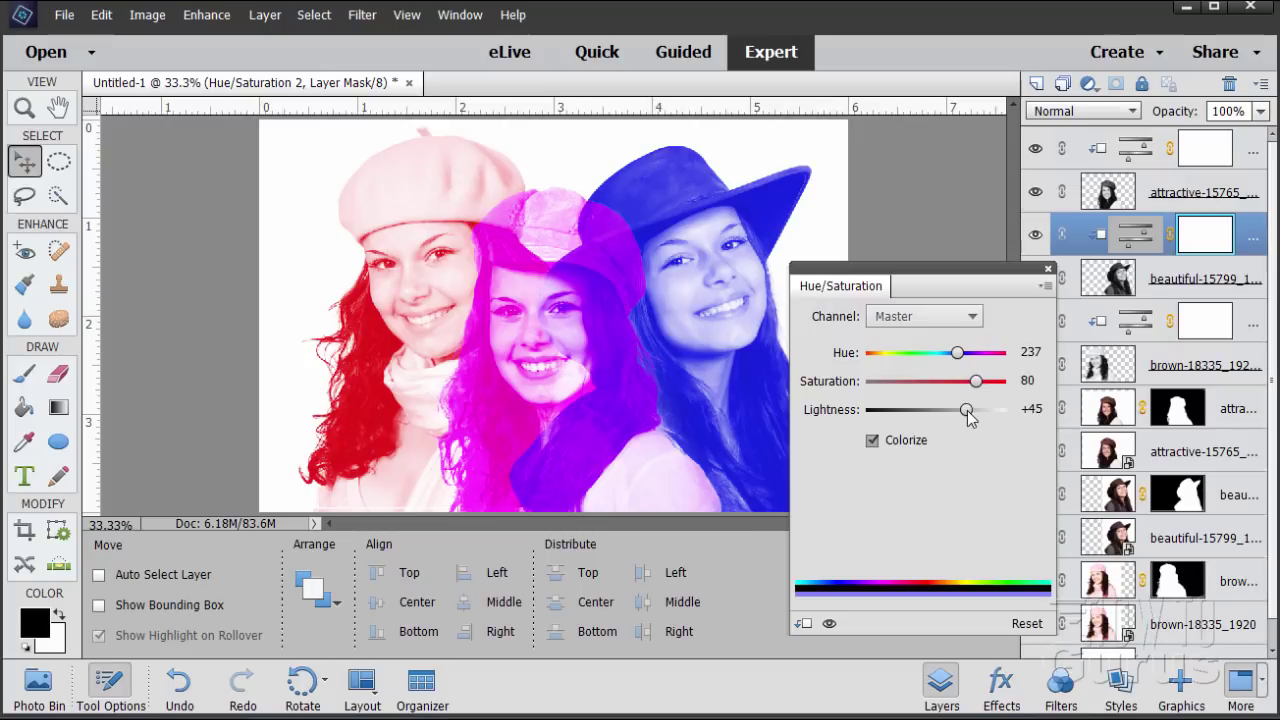
drag(968, 409, 974, 410)
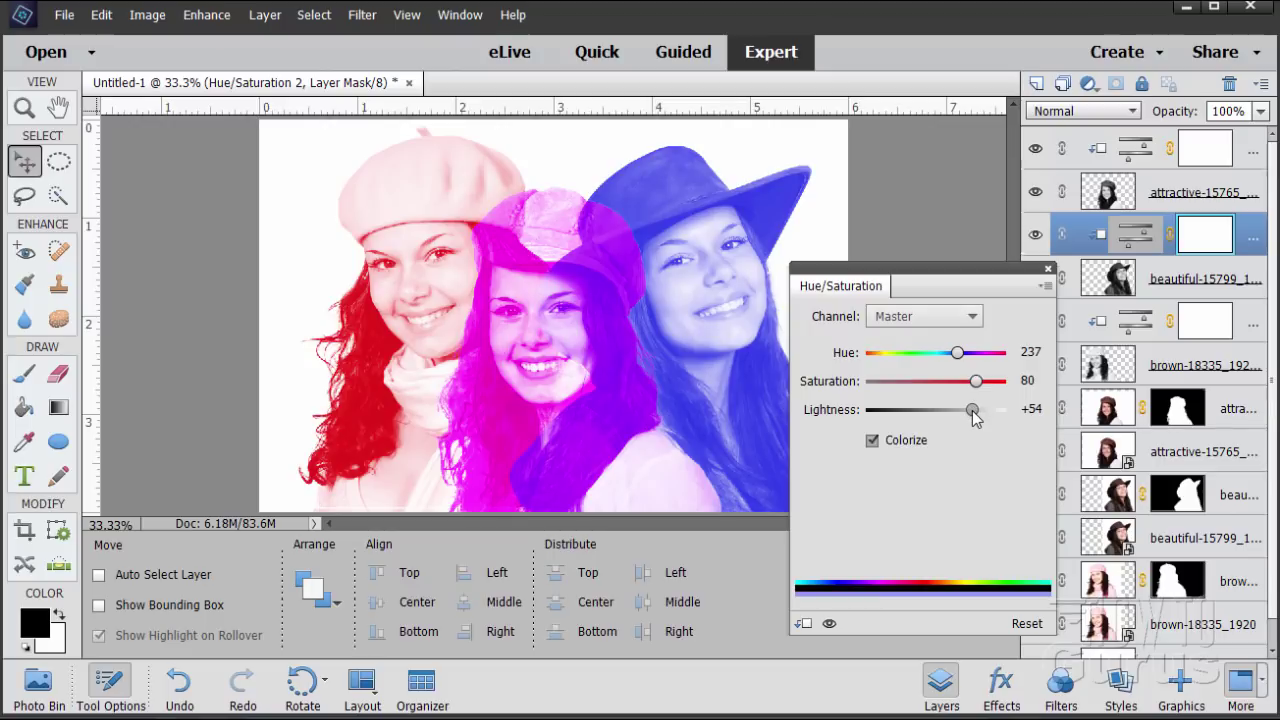
drag(975, 418, 974, 418)
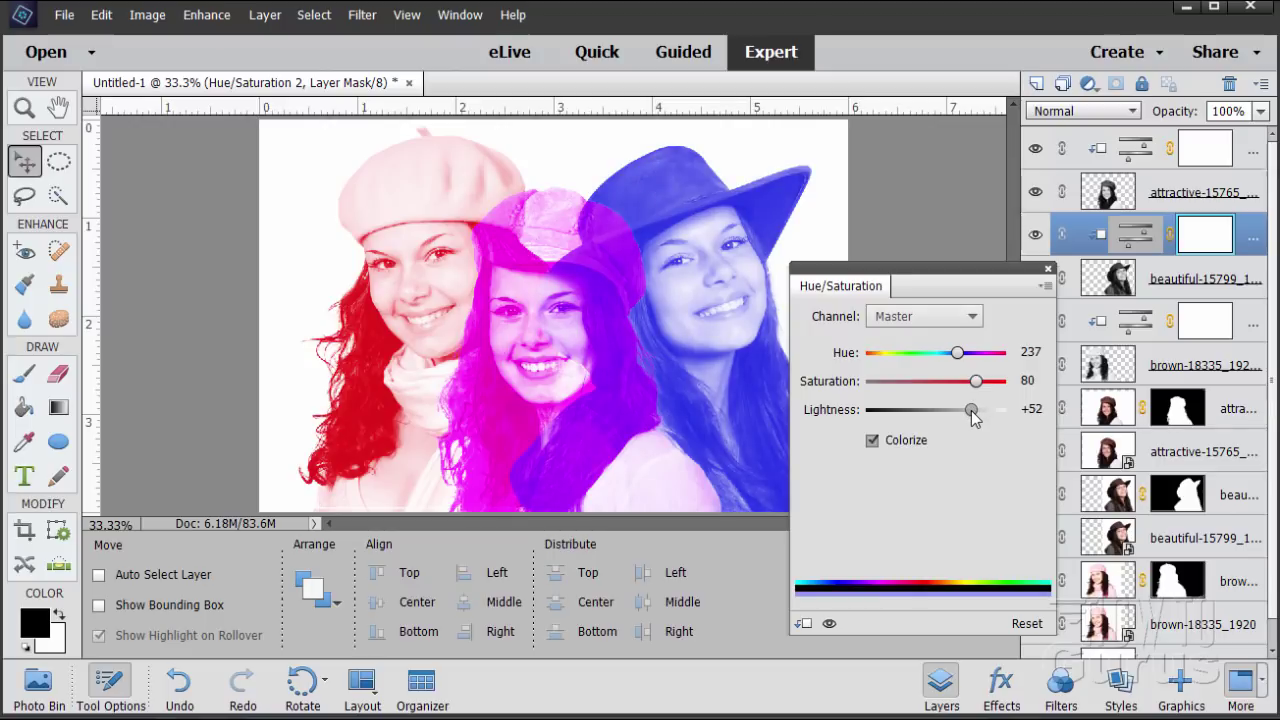
click(1048, 270)
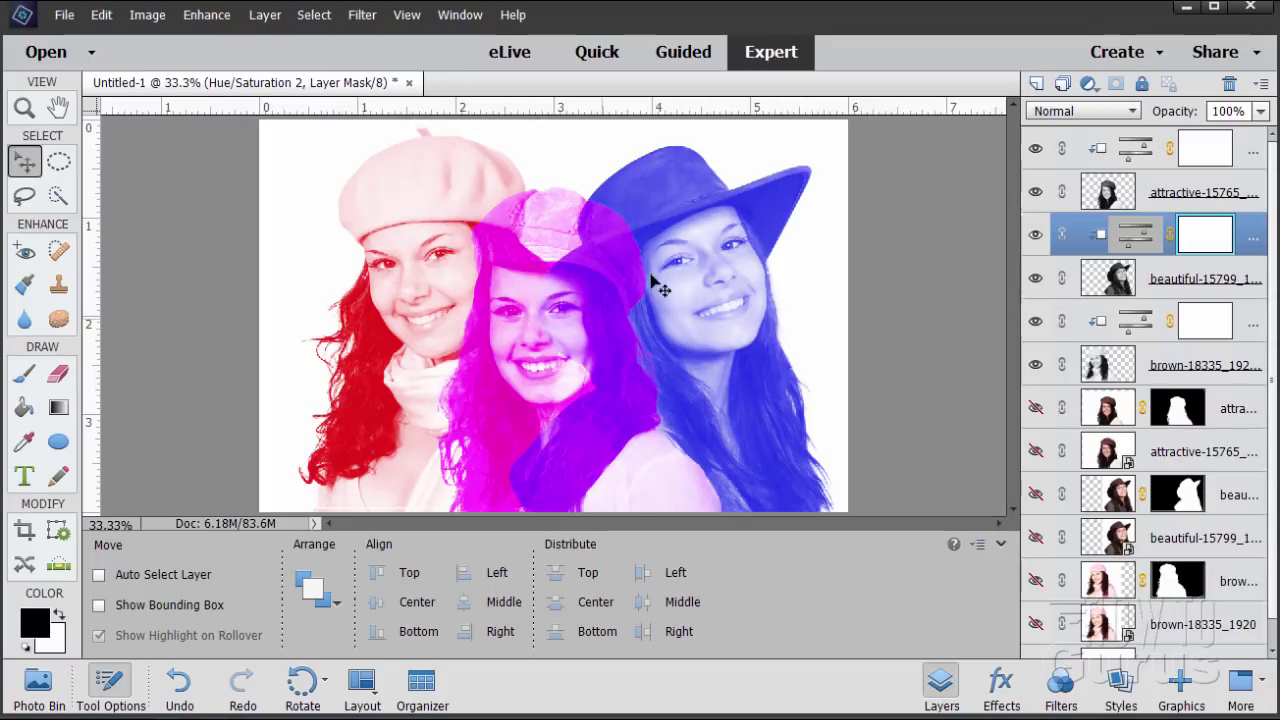
Adjust the front cap model's Hue/Saturation layer to hue 263, saturation 83 and lightness 52
click(1132, 157)
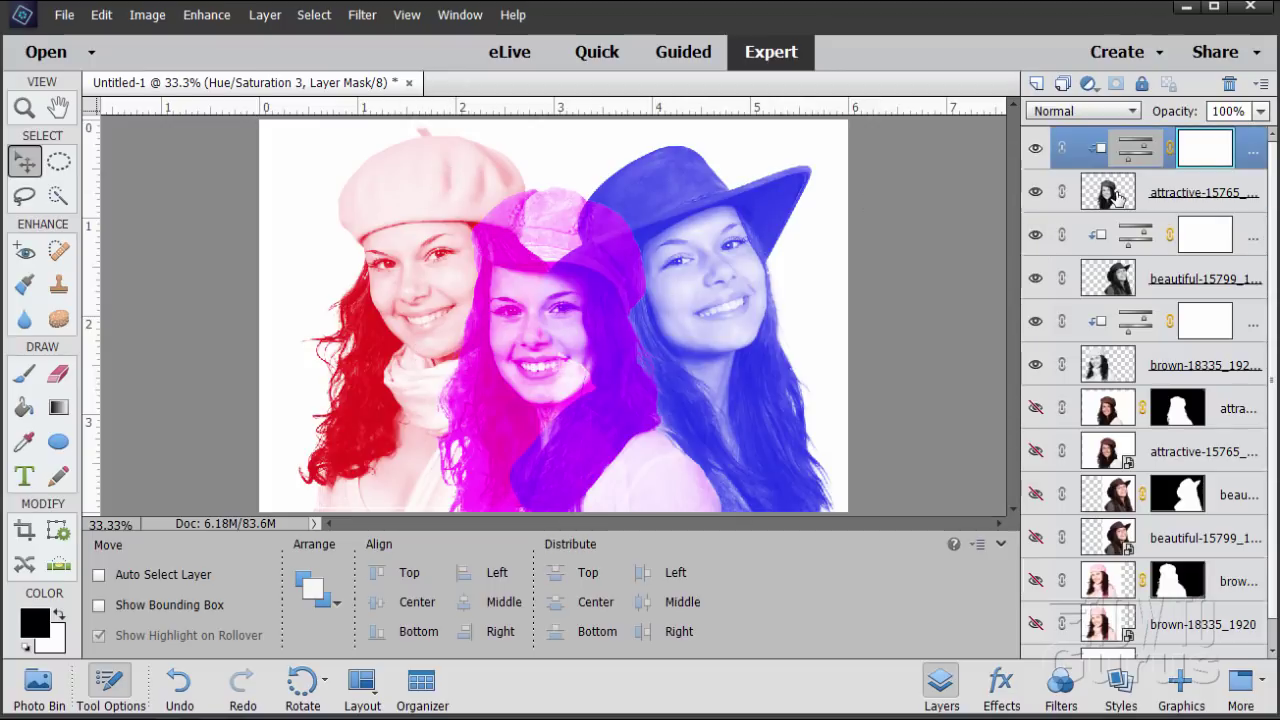
double_click(1146, 152)
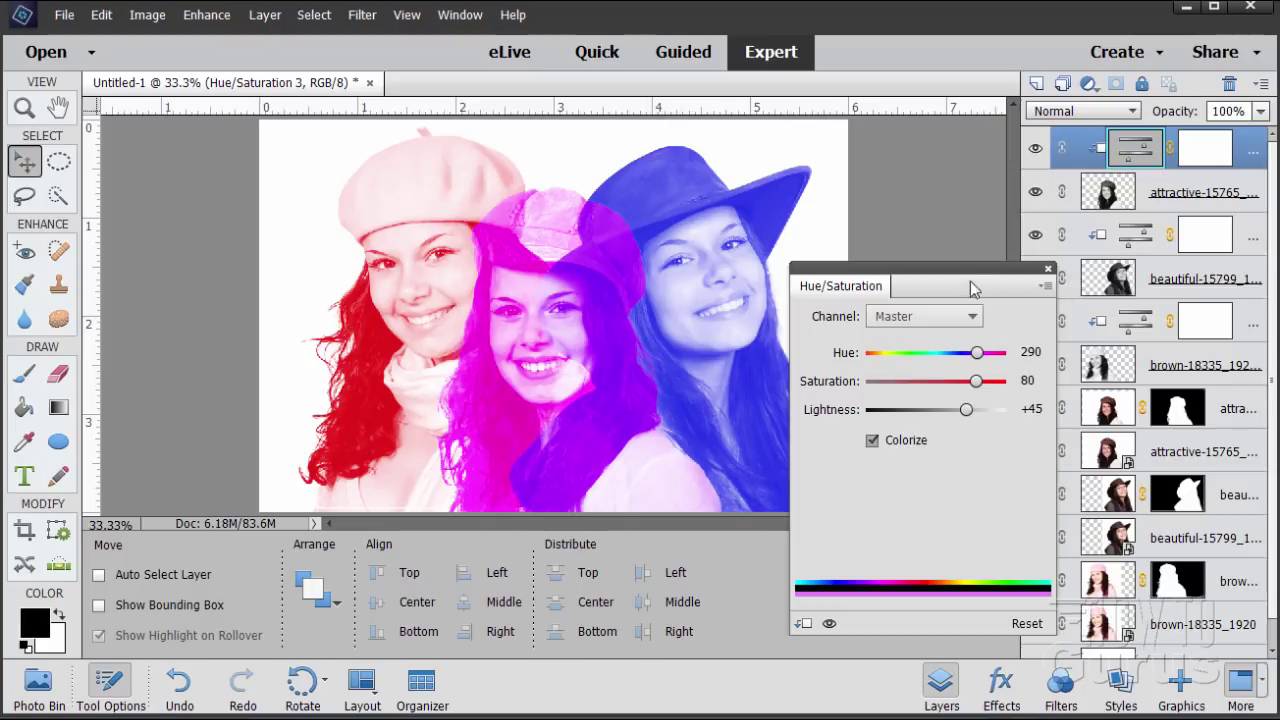
drag(977, 283, 989, 278)
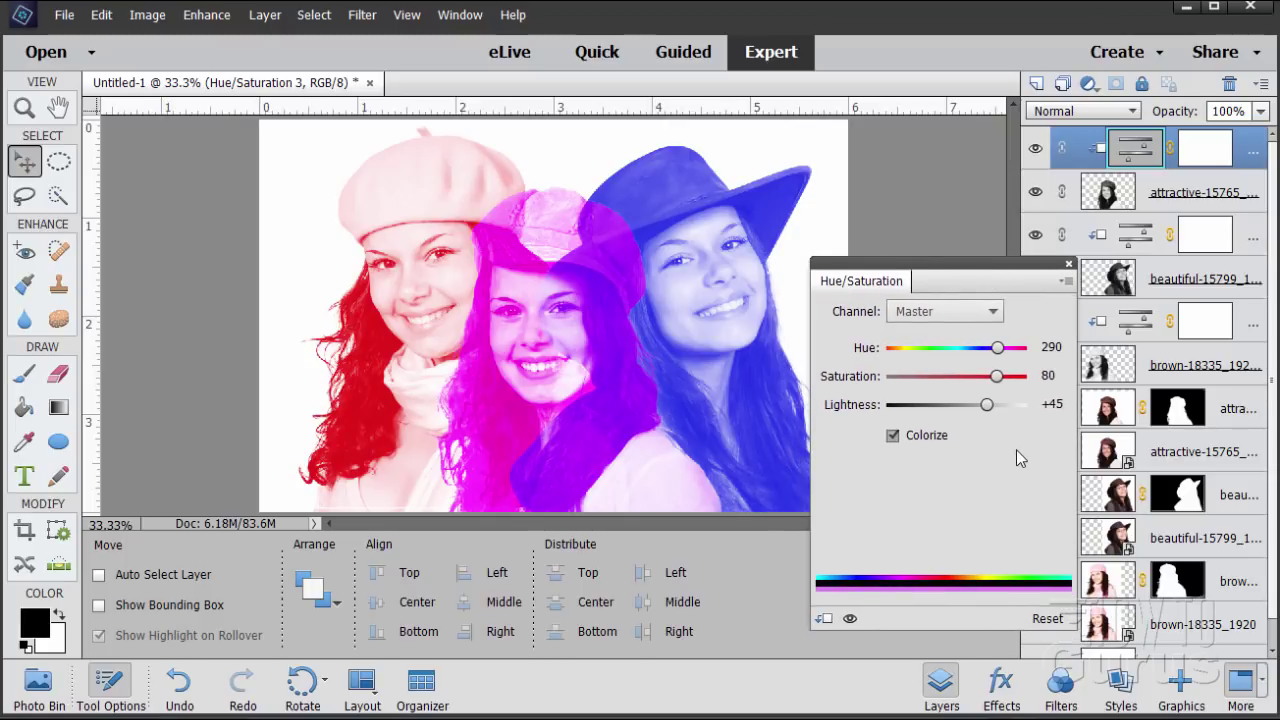
drag(990, 410, 989, 354)
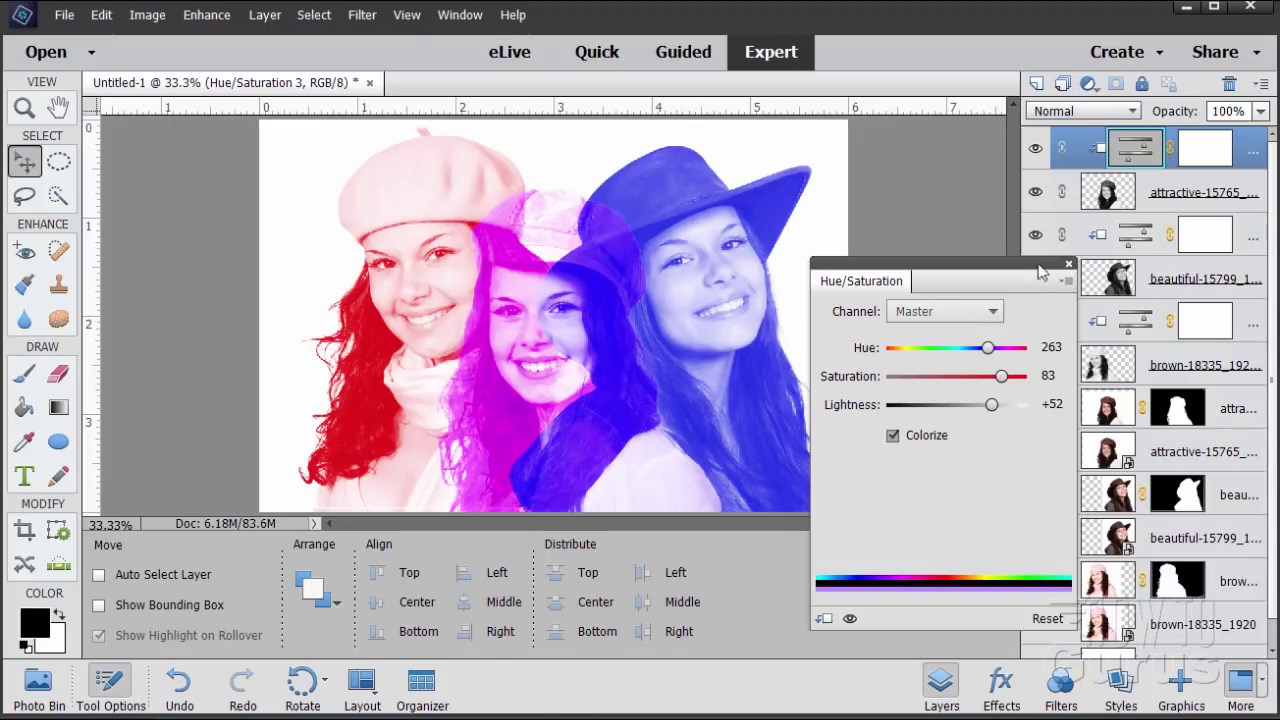
click(1068, 267)
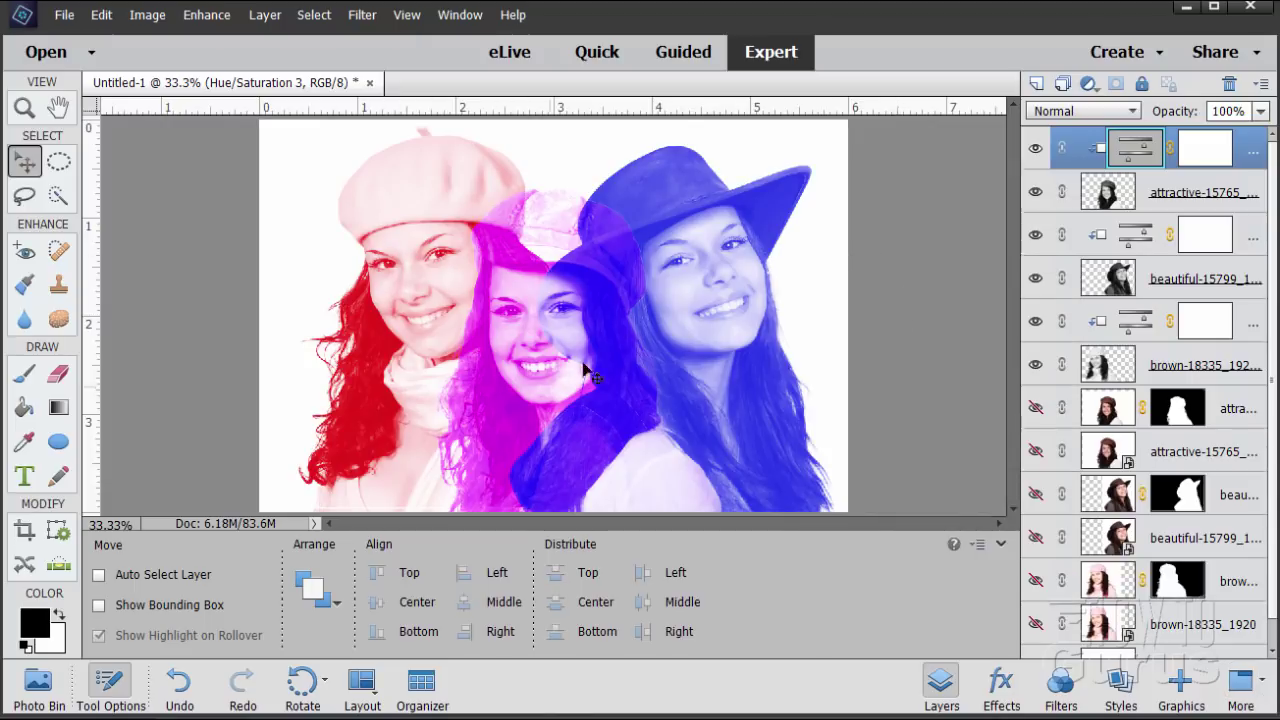